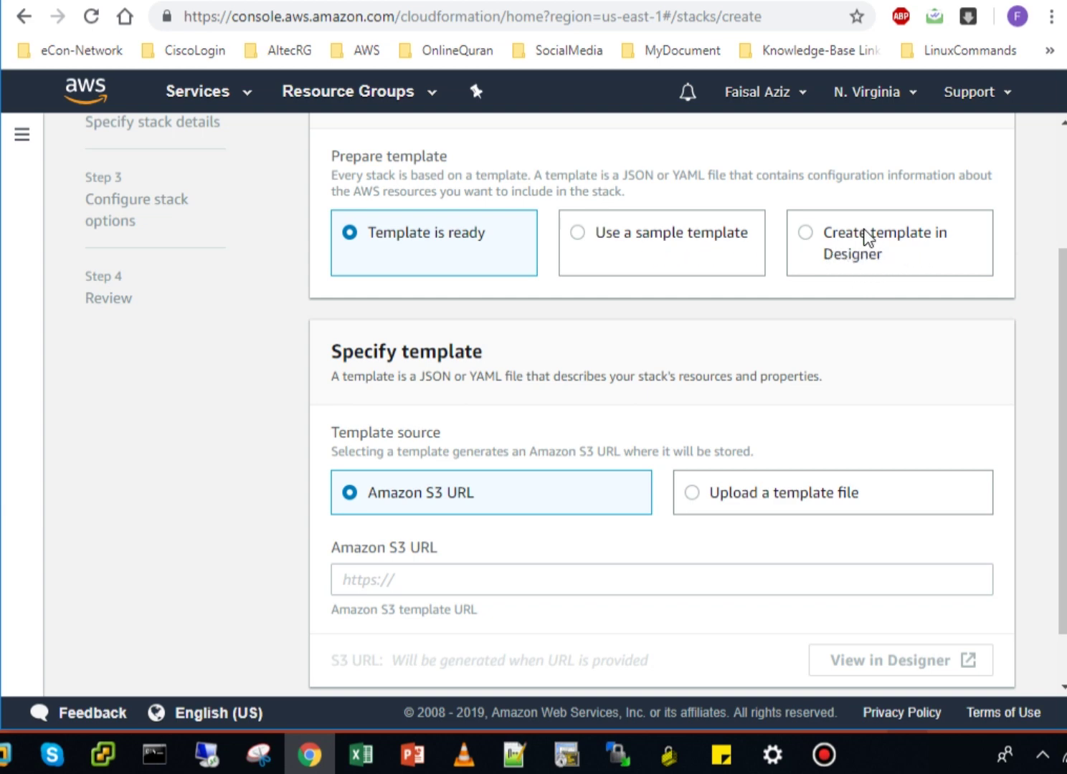
Choose to create the stack template in Designer and open a new blank template there
click(807, 234)
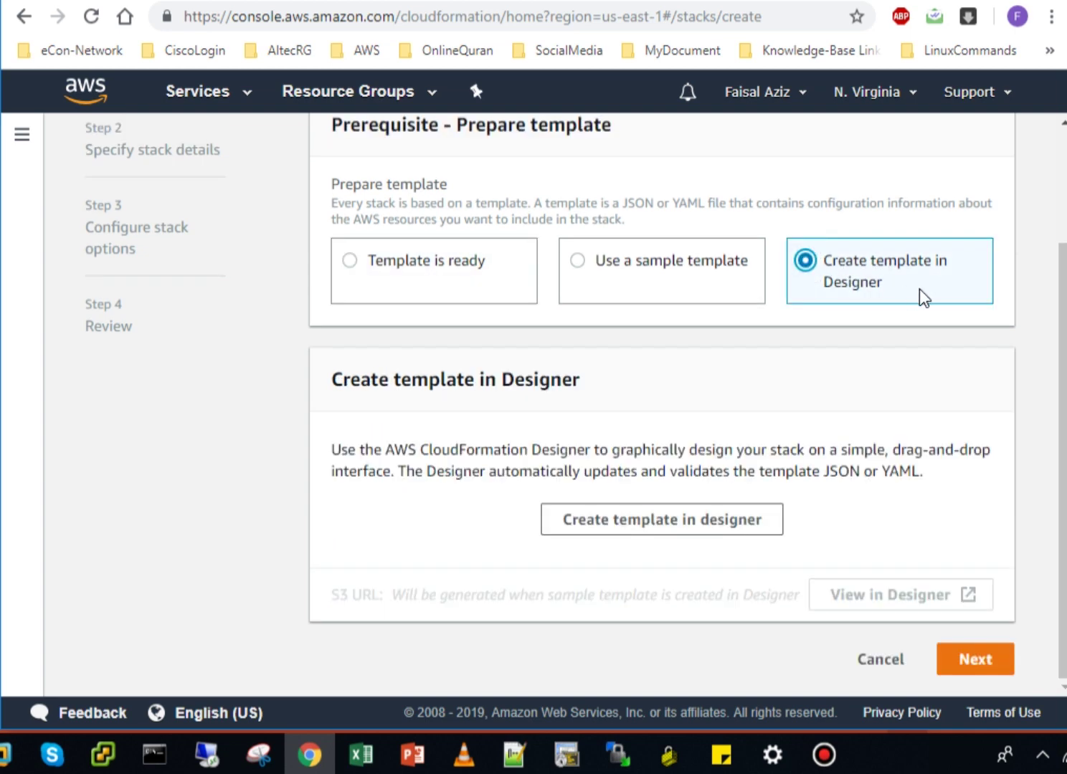
click(691, 509)
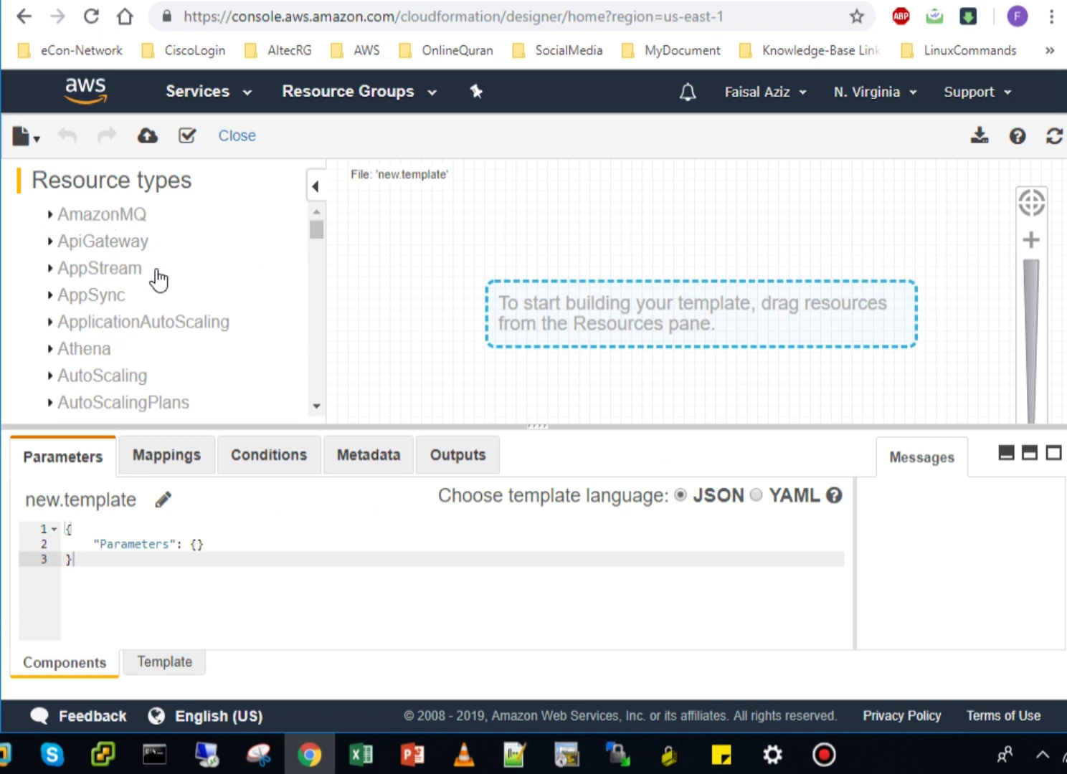
scroll(321, 302, down, 5)
scroll(321, 302, down, 5)
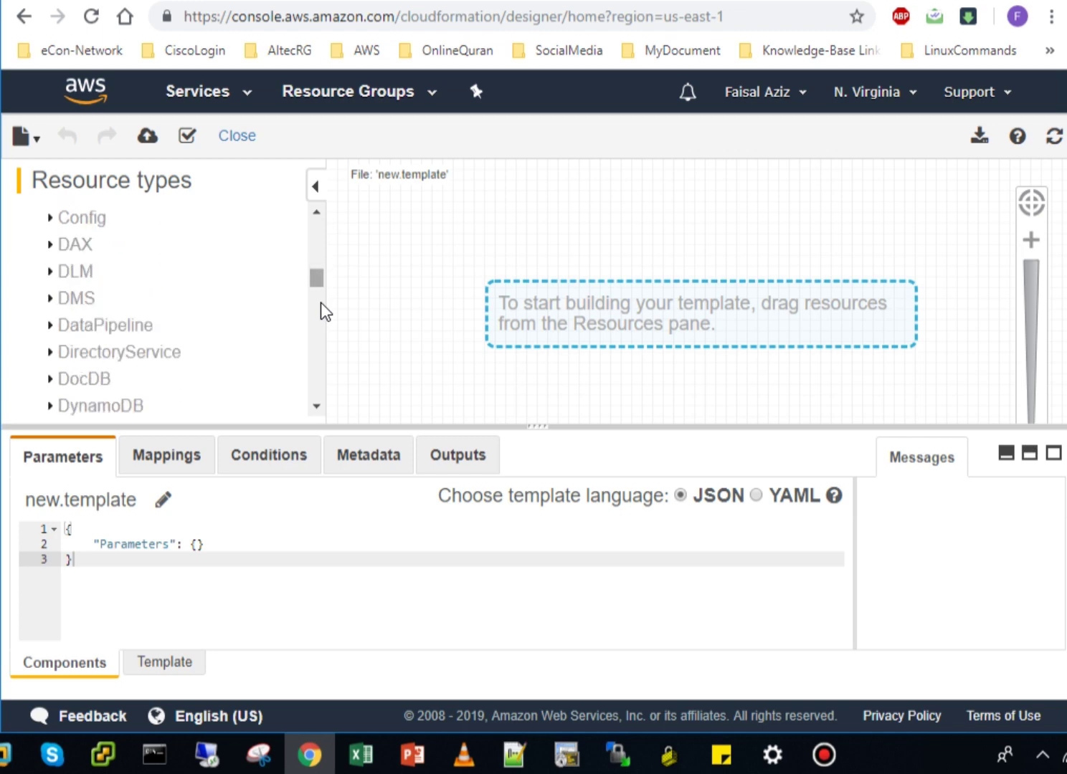
click(49, 245)
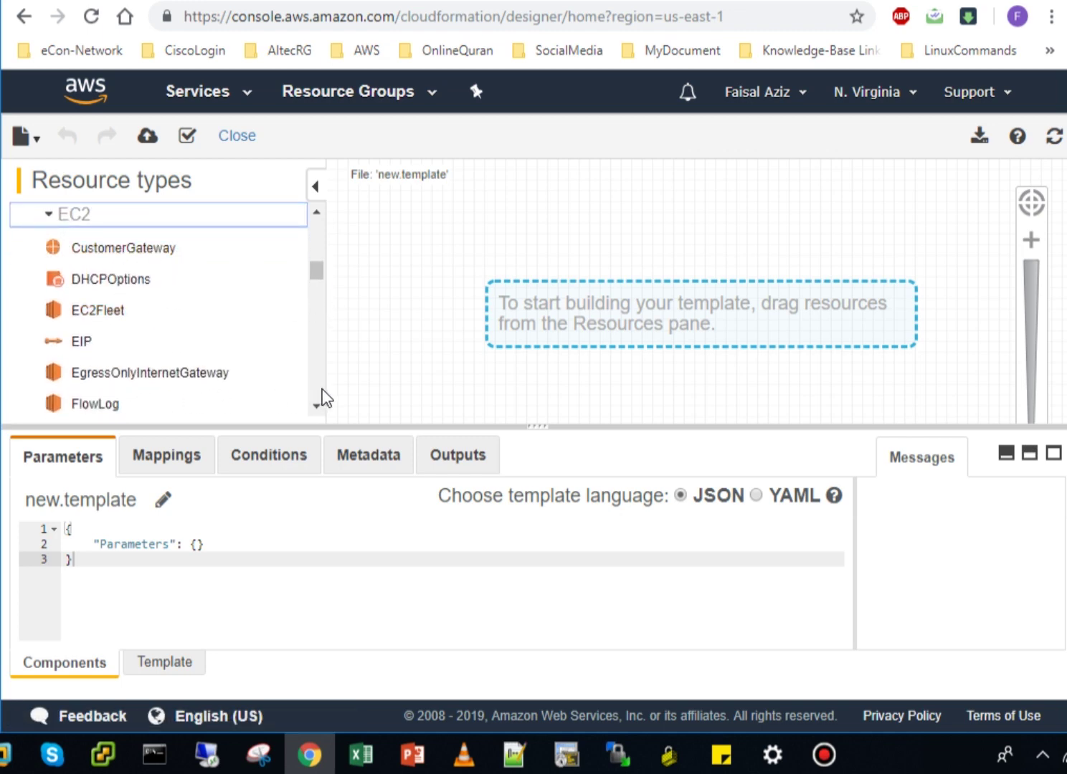
drag(317, 401, 318, 399)
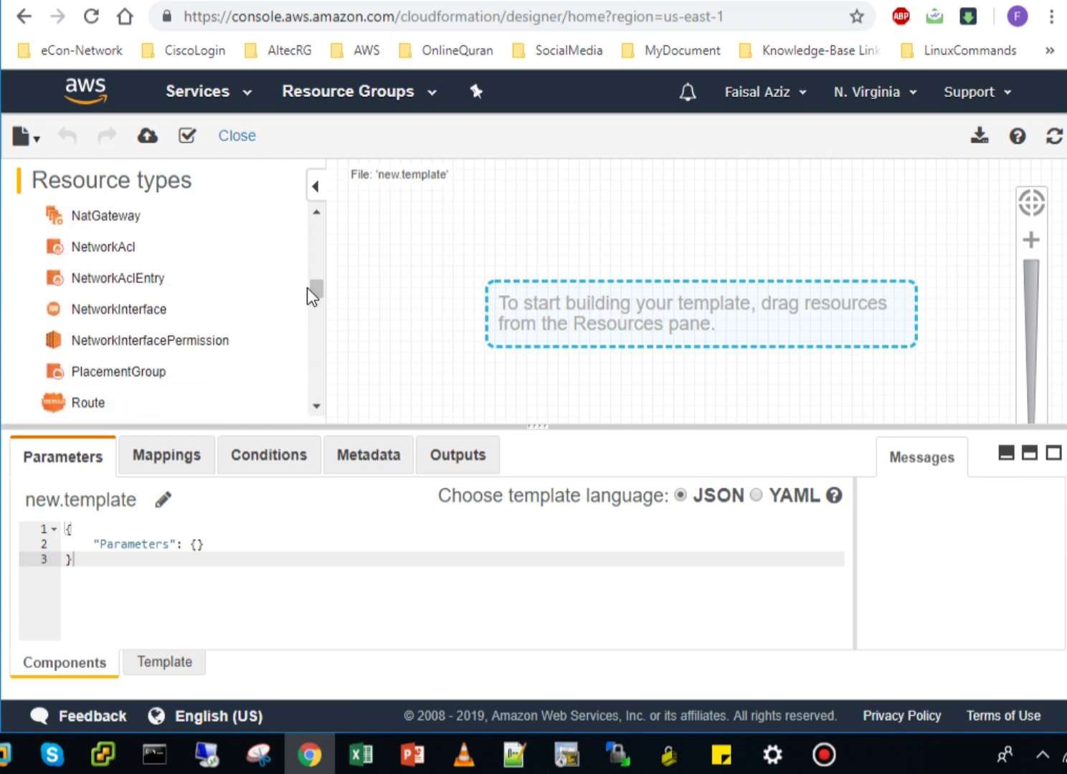
click(318, 258)
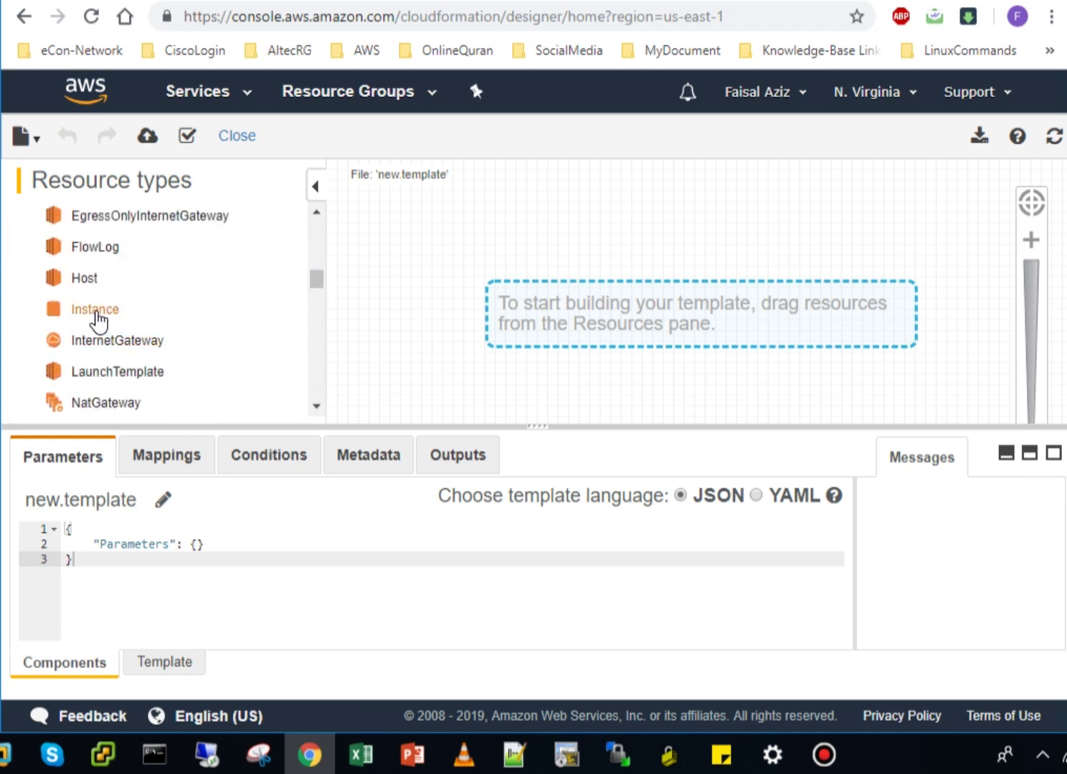
drag(95, 313, 483, 255)
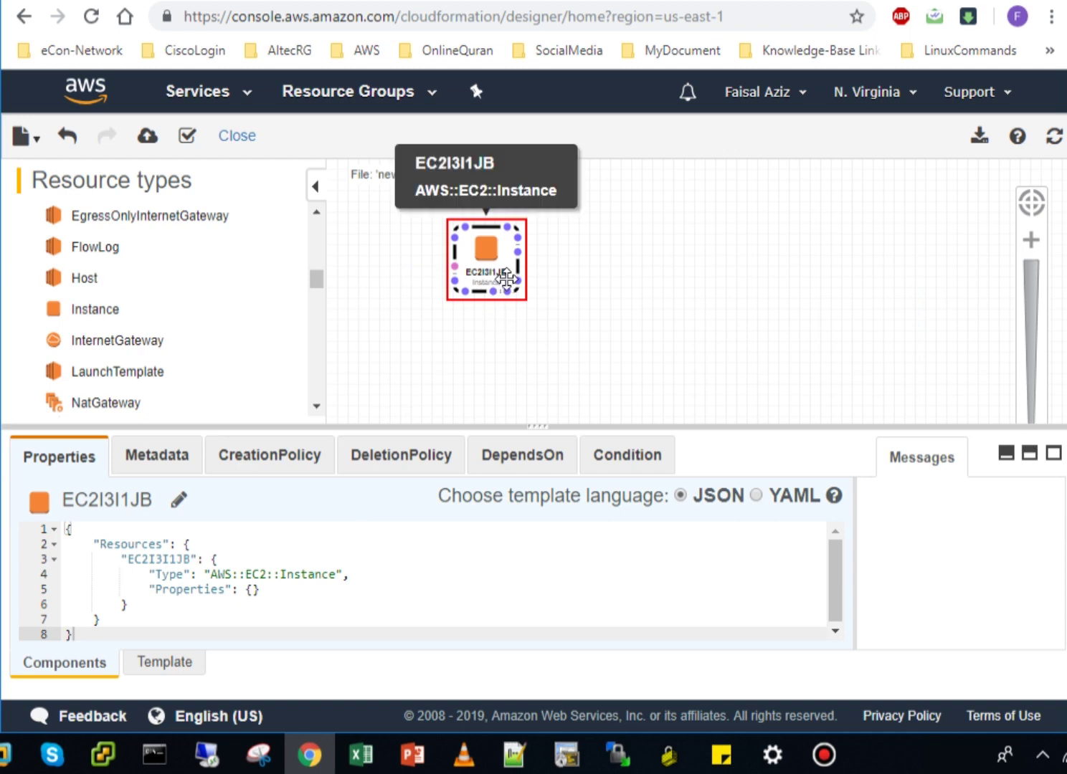
key(Delete)
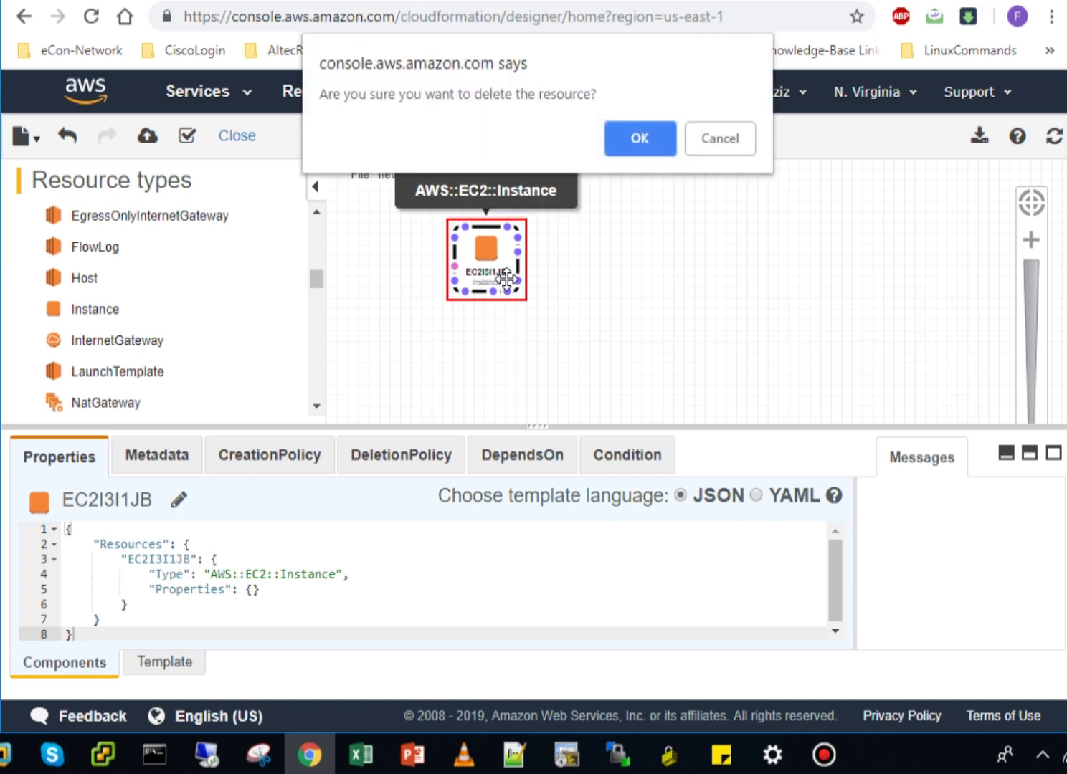
click(623, 134)
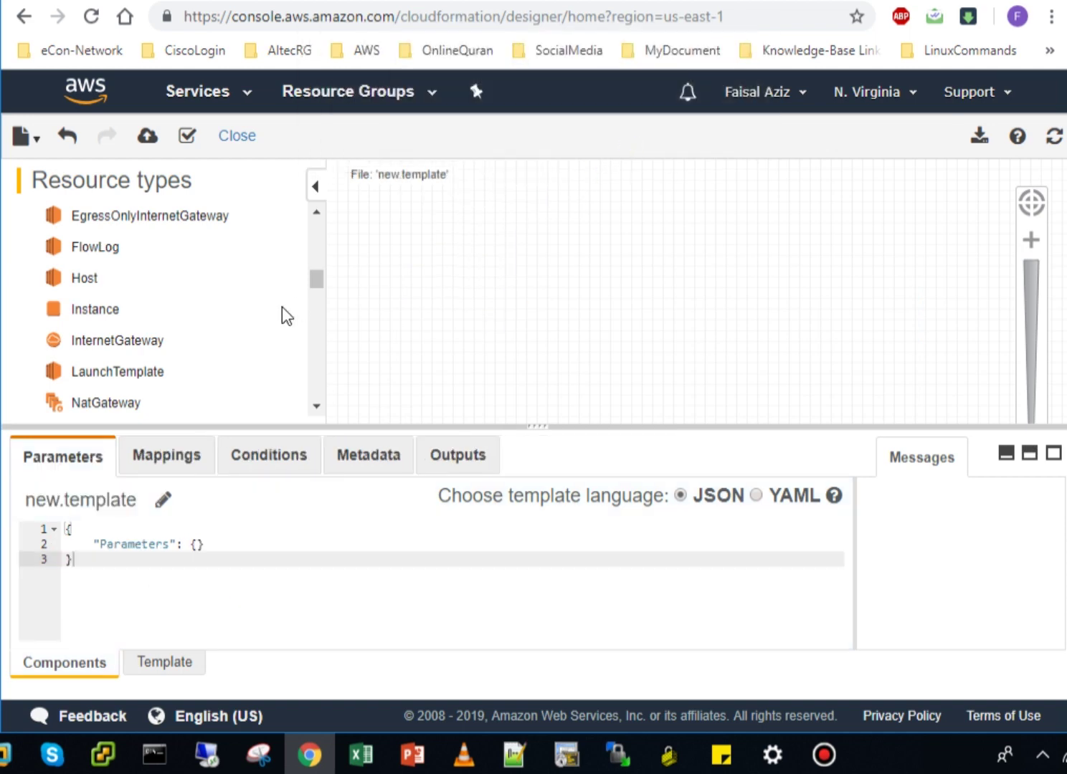
View the template code, then reload the designer page and discard the unsaved changes
click(185, 663)
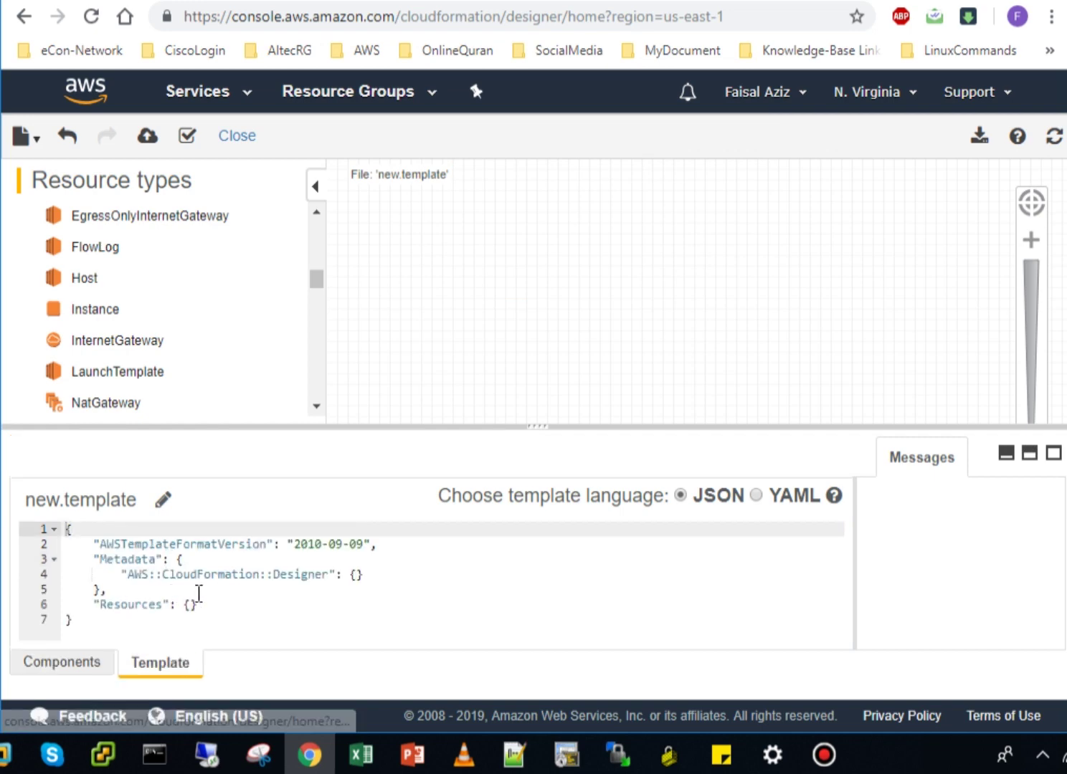
click(267, 610)
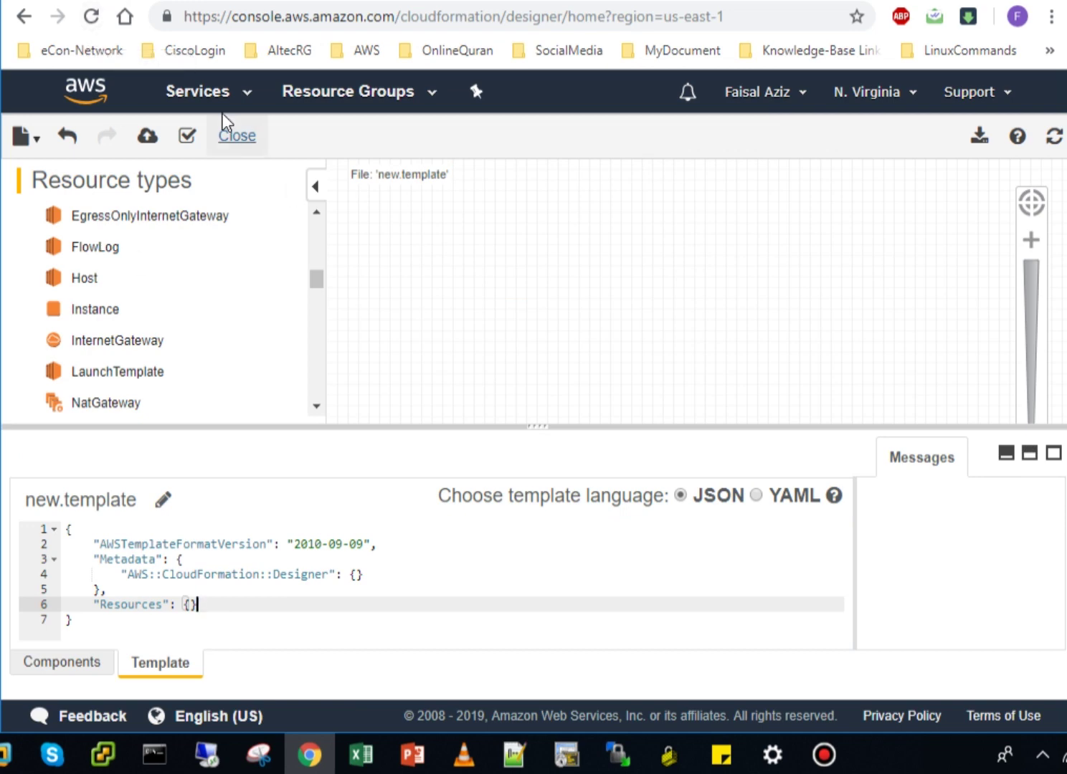
click(90, 17)
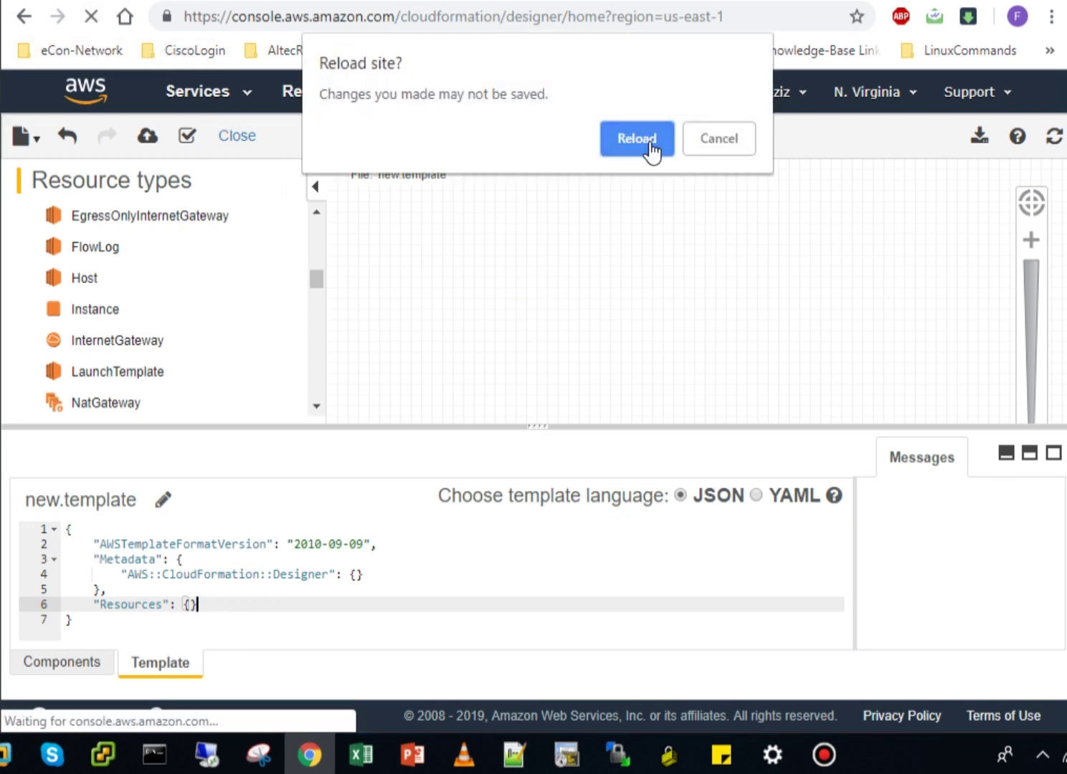
click(650, 144)
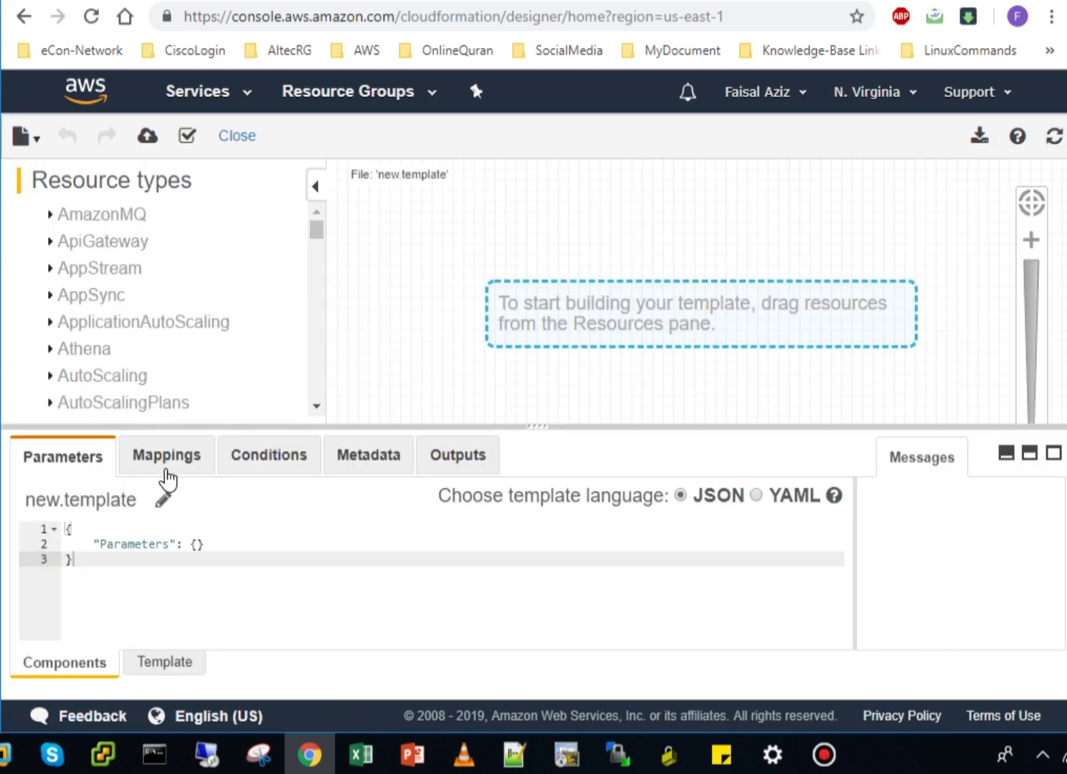
Examine the blank template's JSON code, especially the AWSTemplateFormatVersion line
click(168, 662)
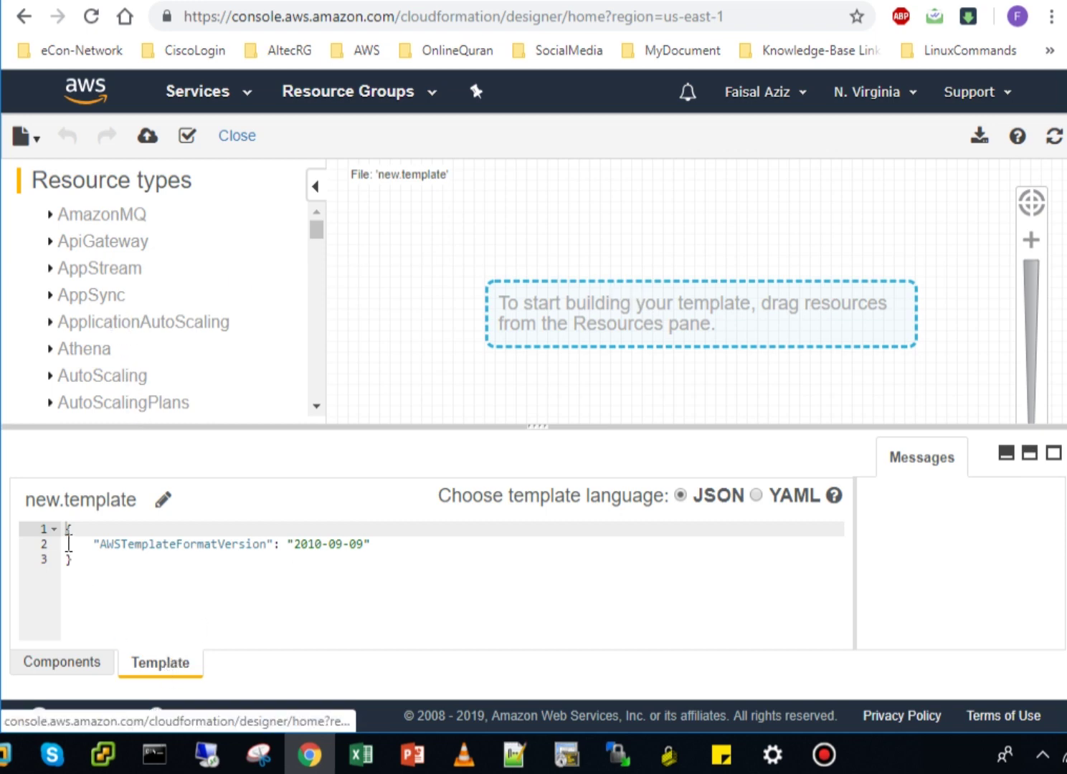
click(81, 570)
click(81, 569)
key(ctrl+a)
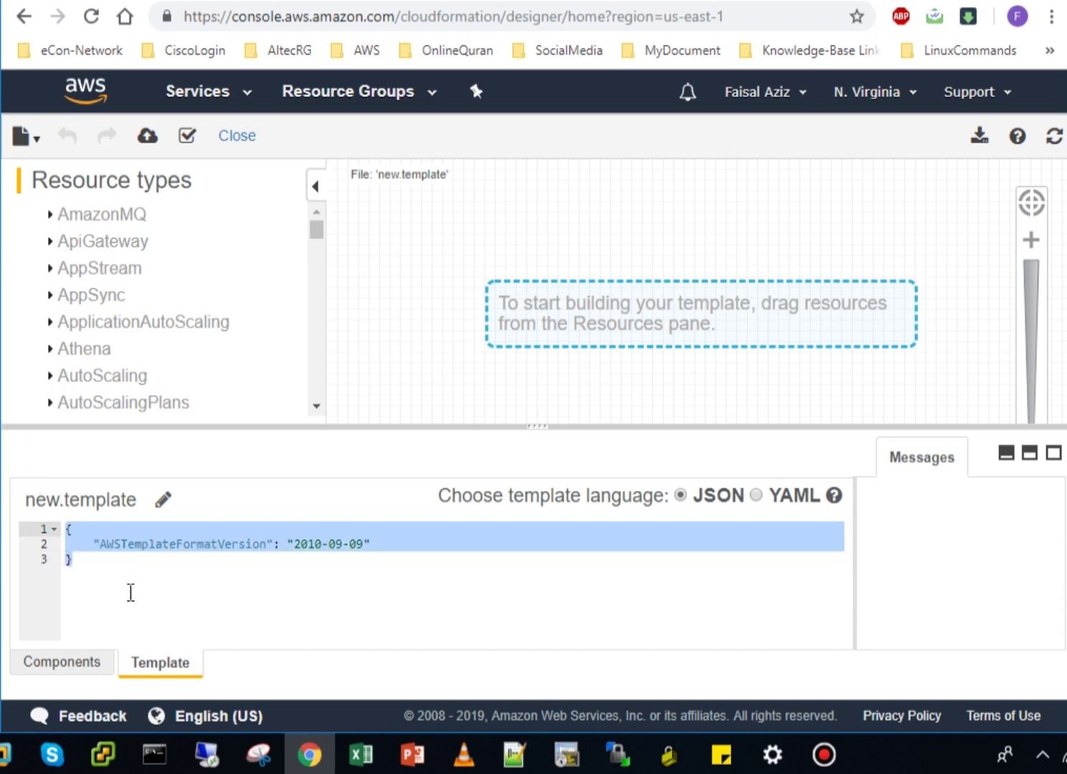
click(130, 593)
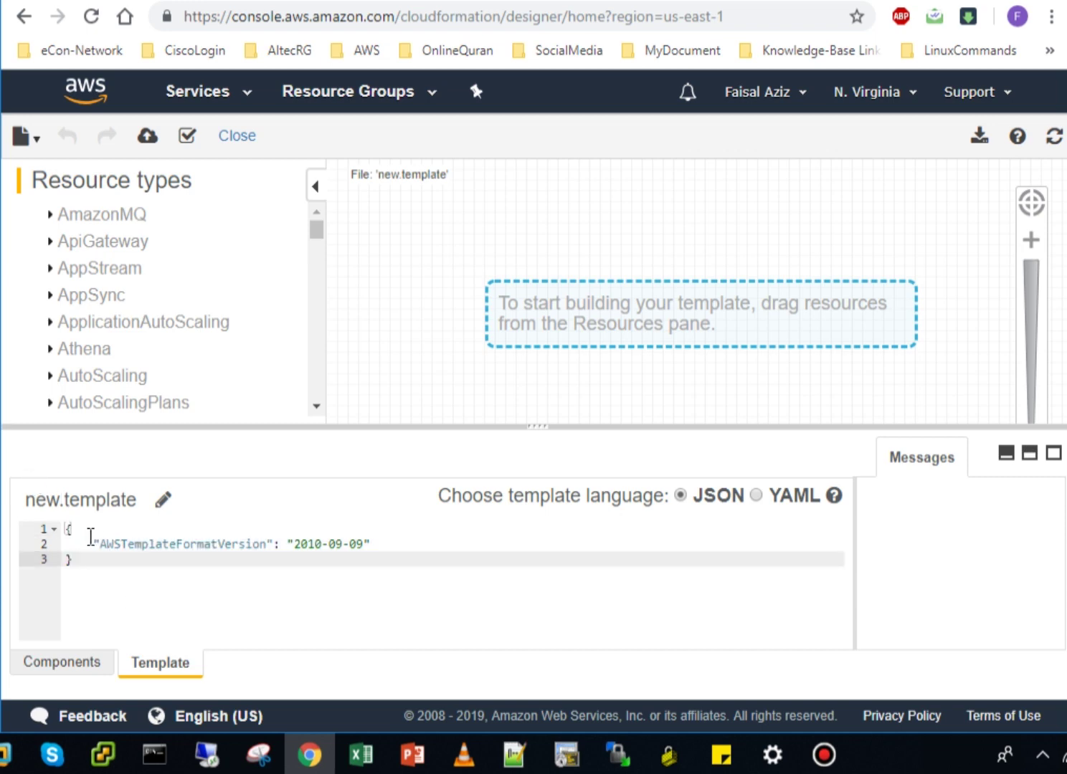
drag(93, 543, 380, 553)
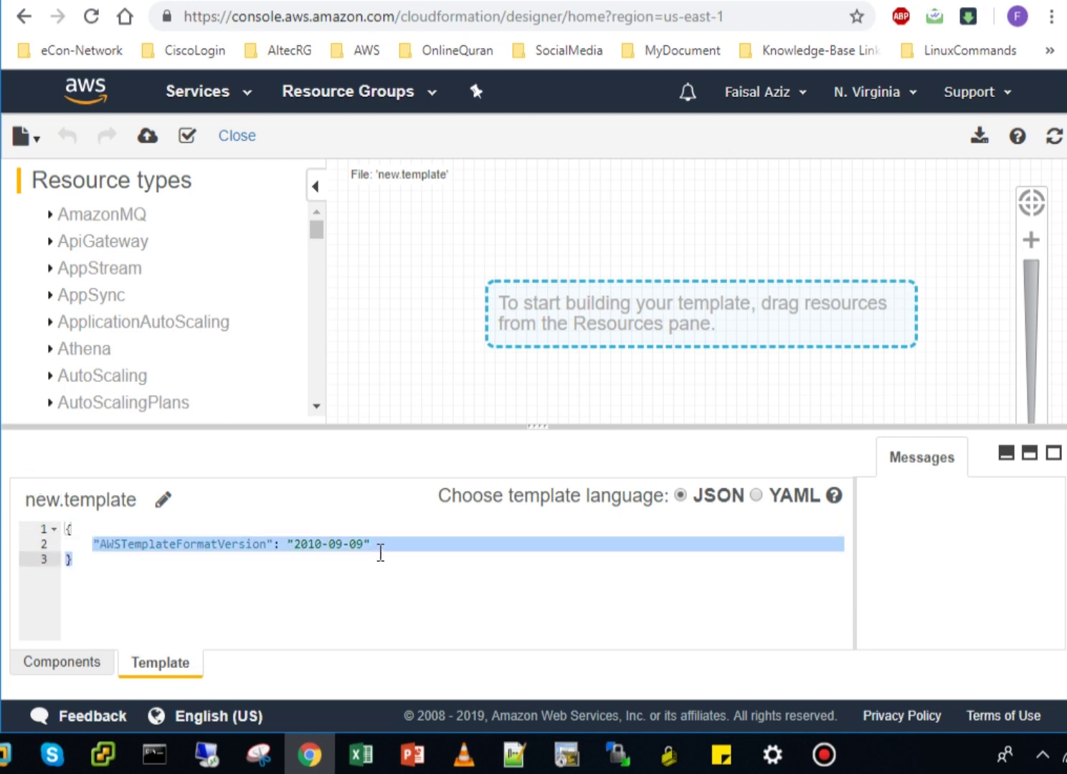
click(380, 553)
click(380, 543)
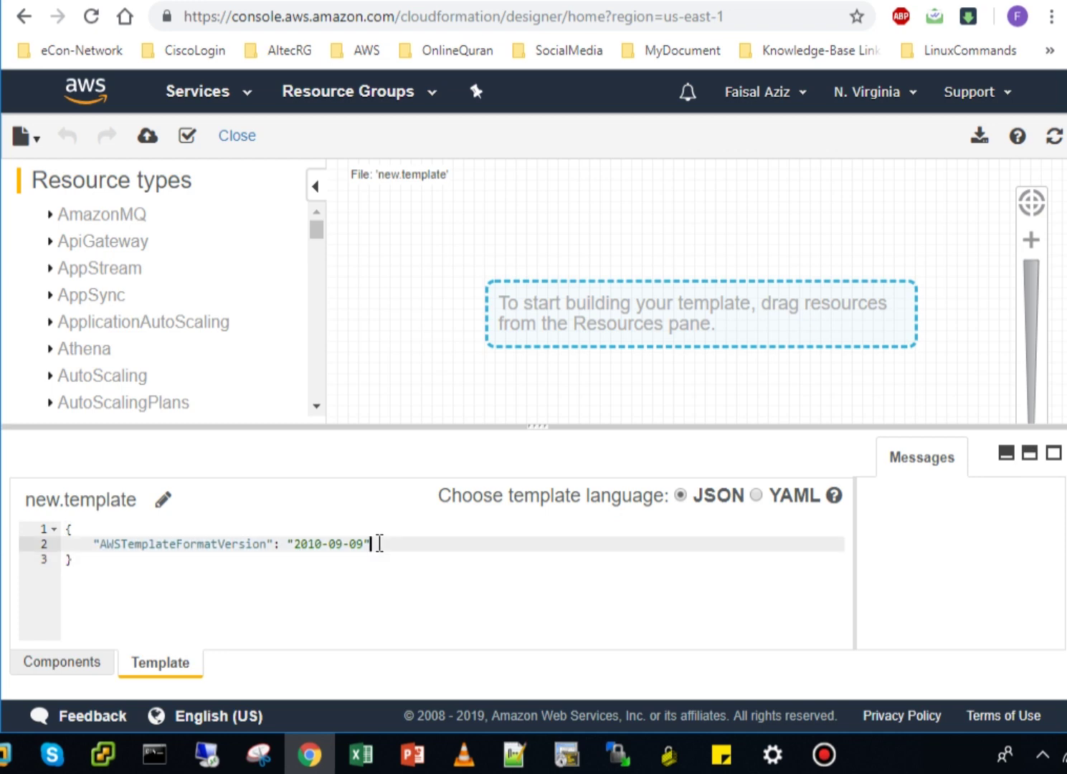
drag(379, 543, 98, 550)
click(128, 544)
Convert the template language to YAML and back to JSON
click(757, 496)
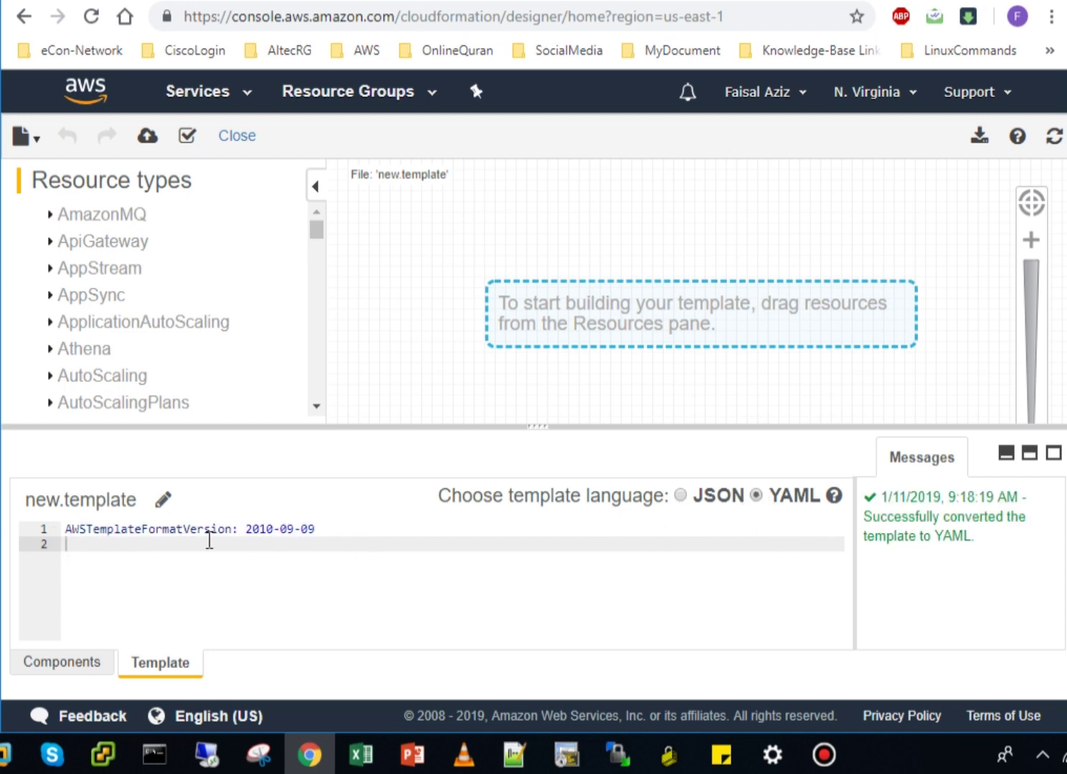
click(679, 496)
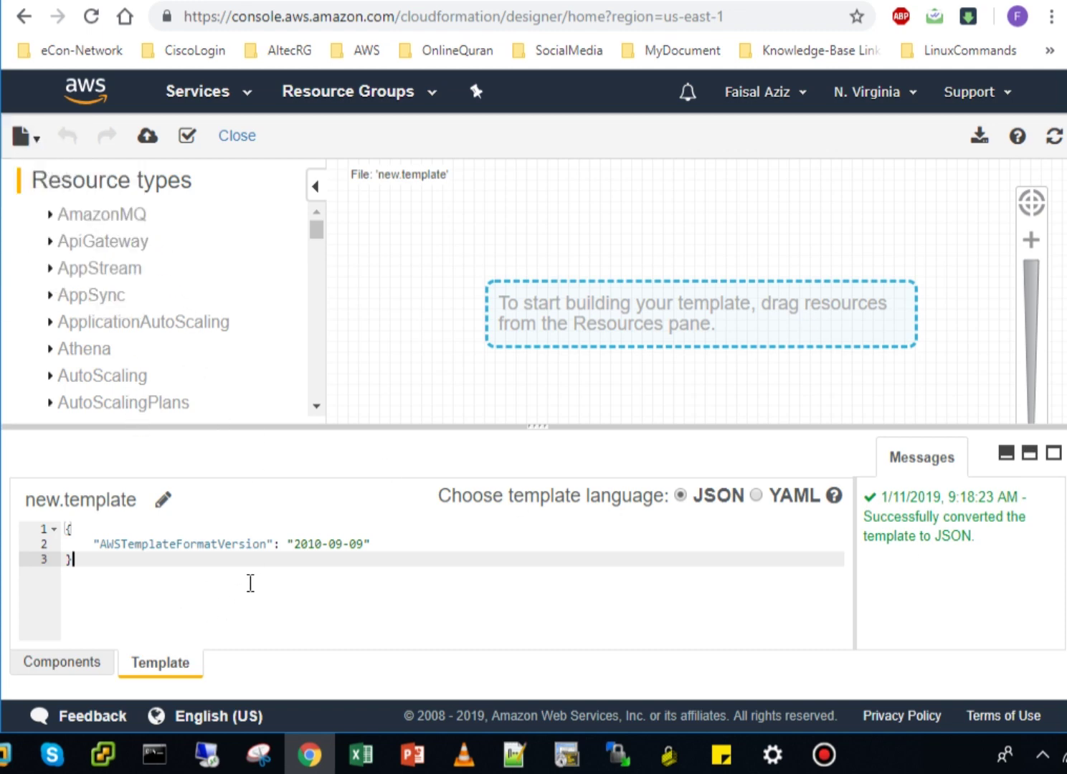
View the available destinations for saving the template and close the dialog without saving
mouse_move(37, 144)
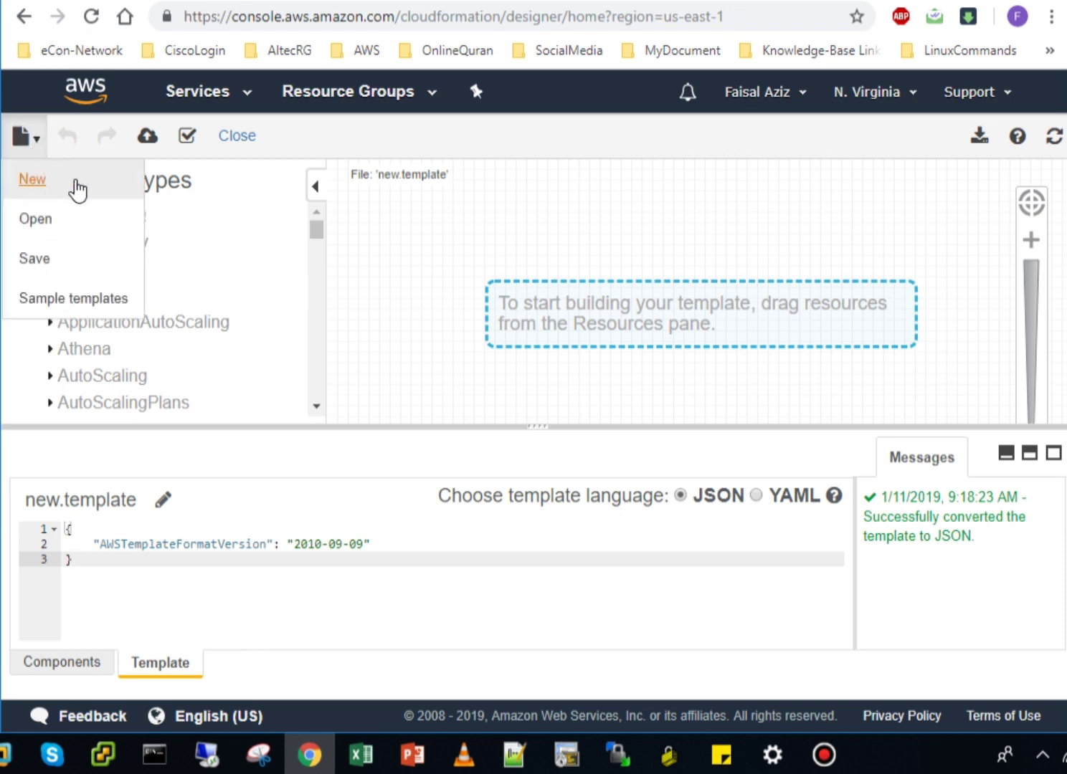
click(30, 259)
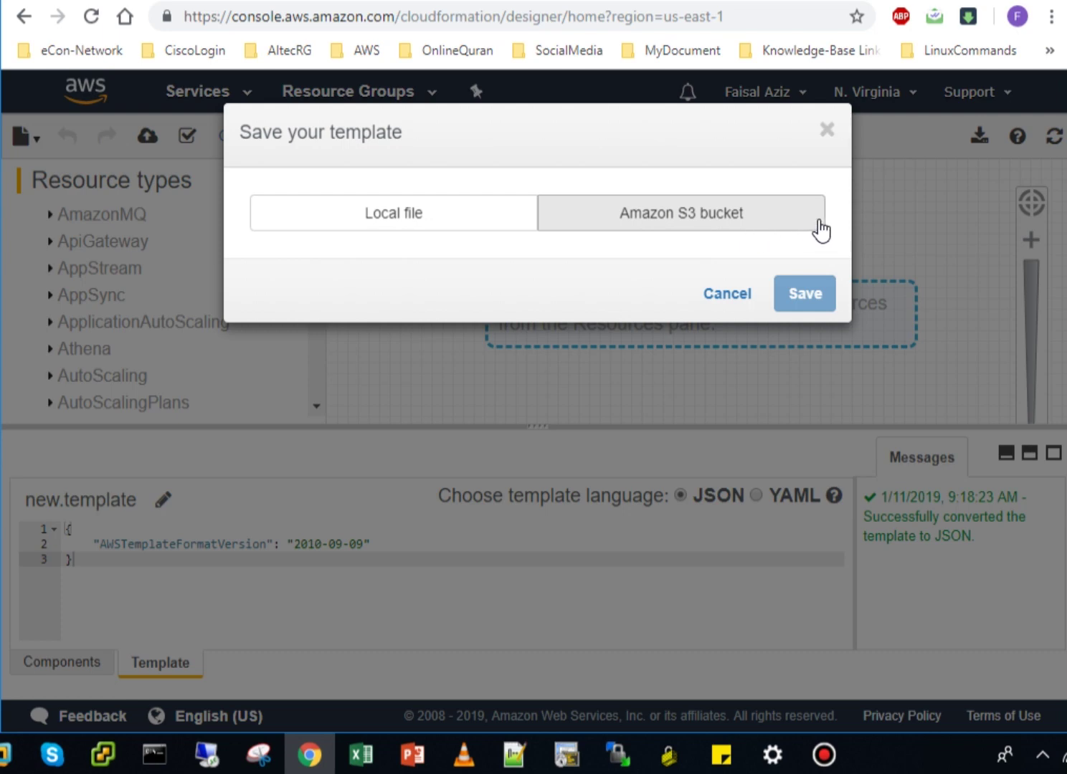
click(726, 294)
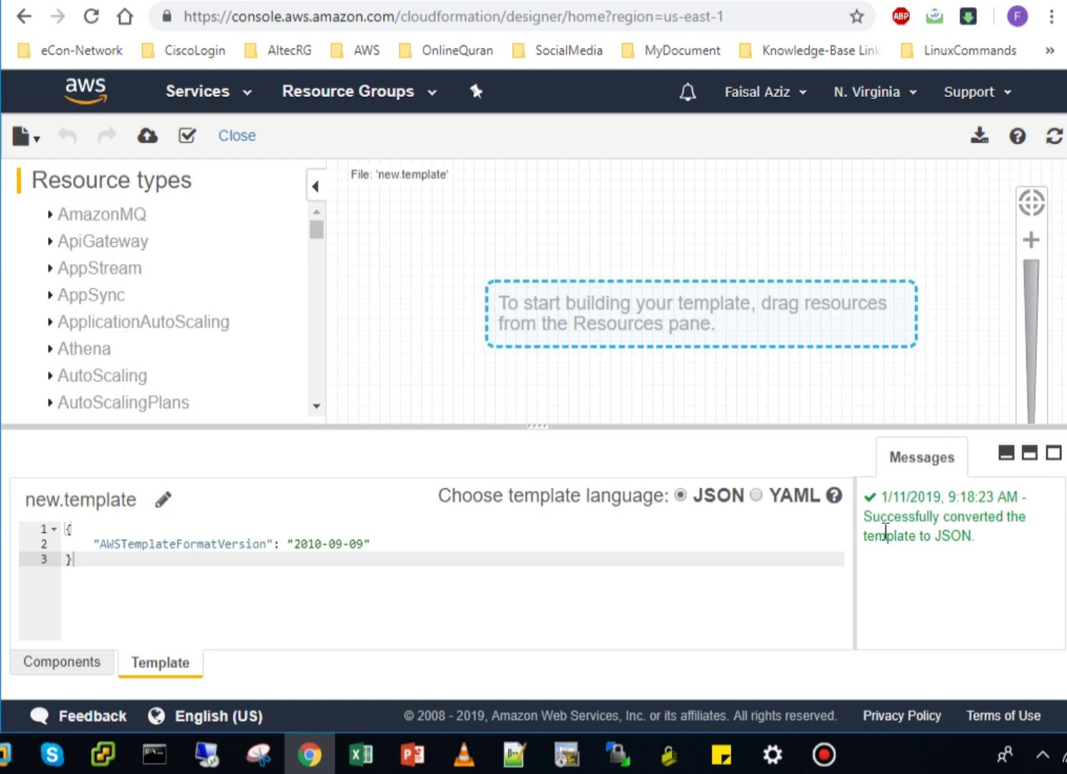
Compare the template's component sections with its full JSON code, ending on the full code
click(78, 668)
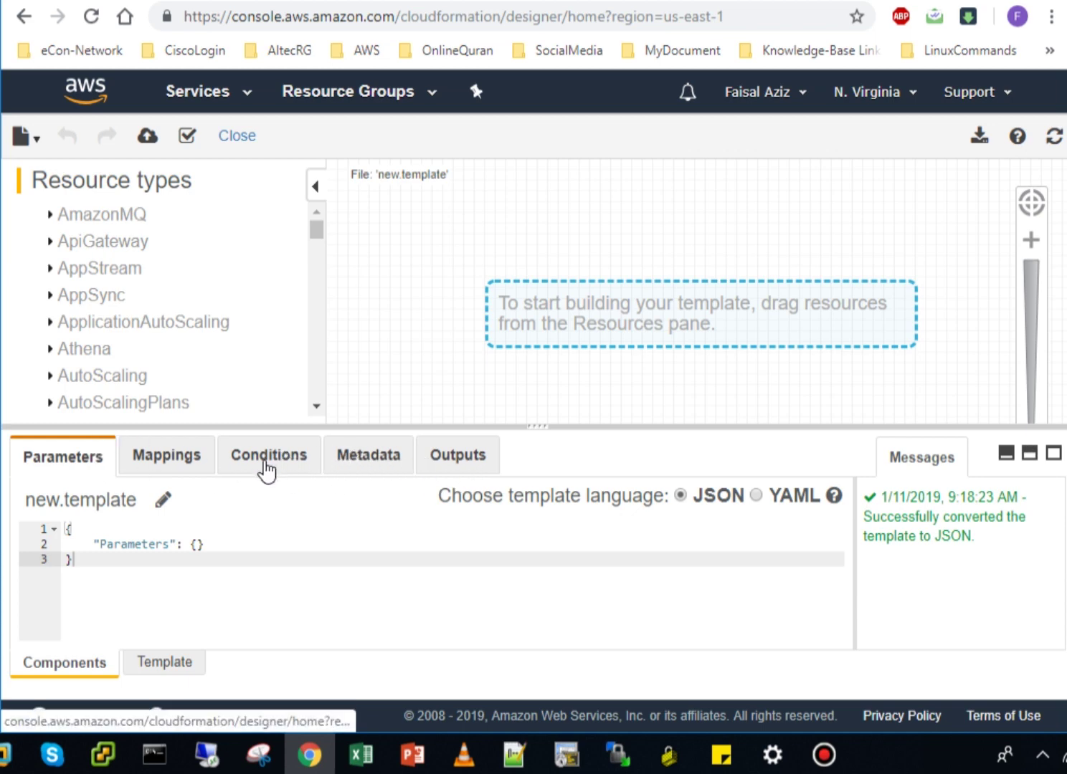
click(162, 661)
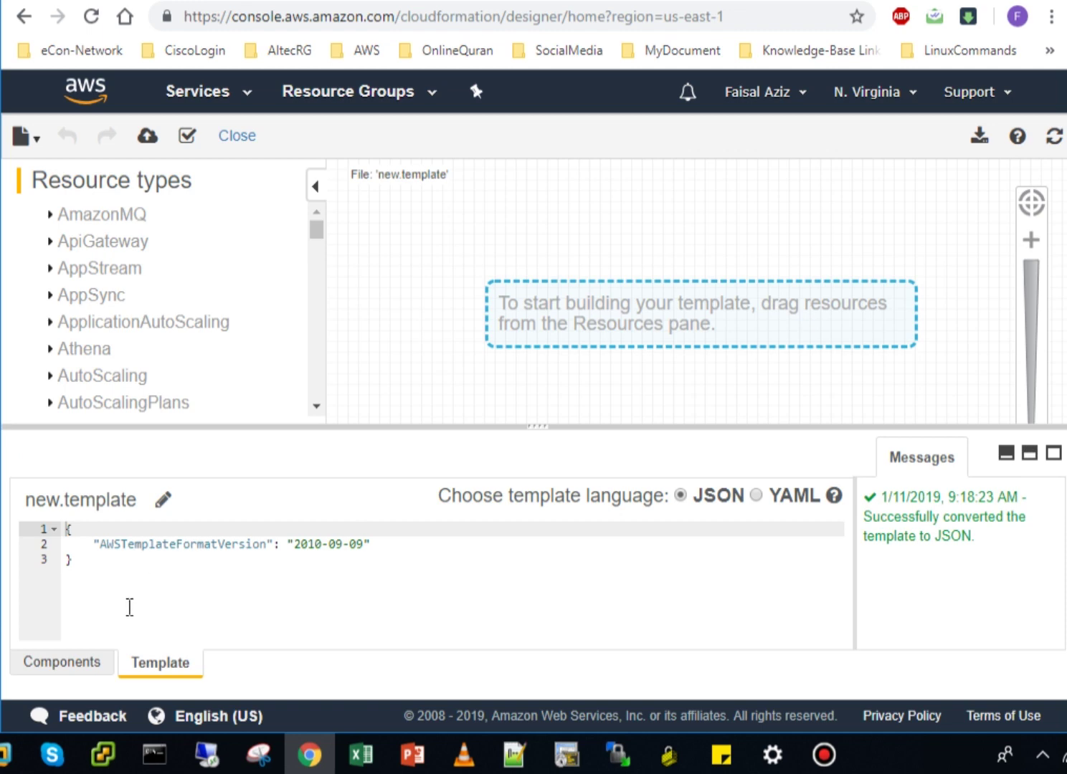
click(86, 663)
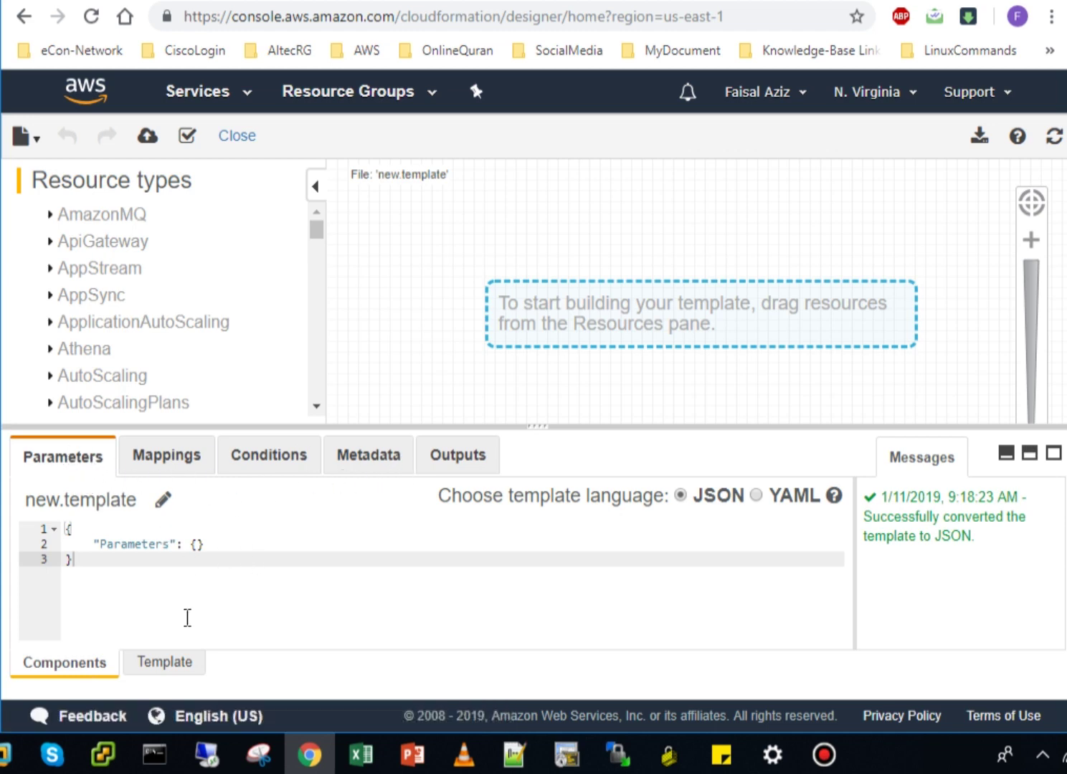
click(170, 668)
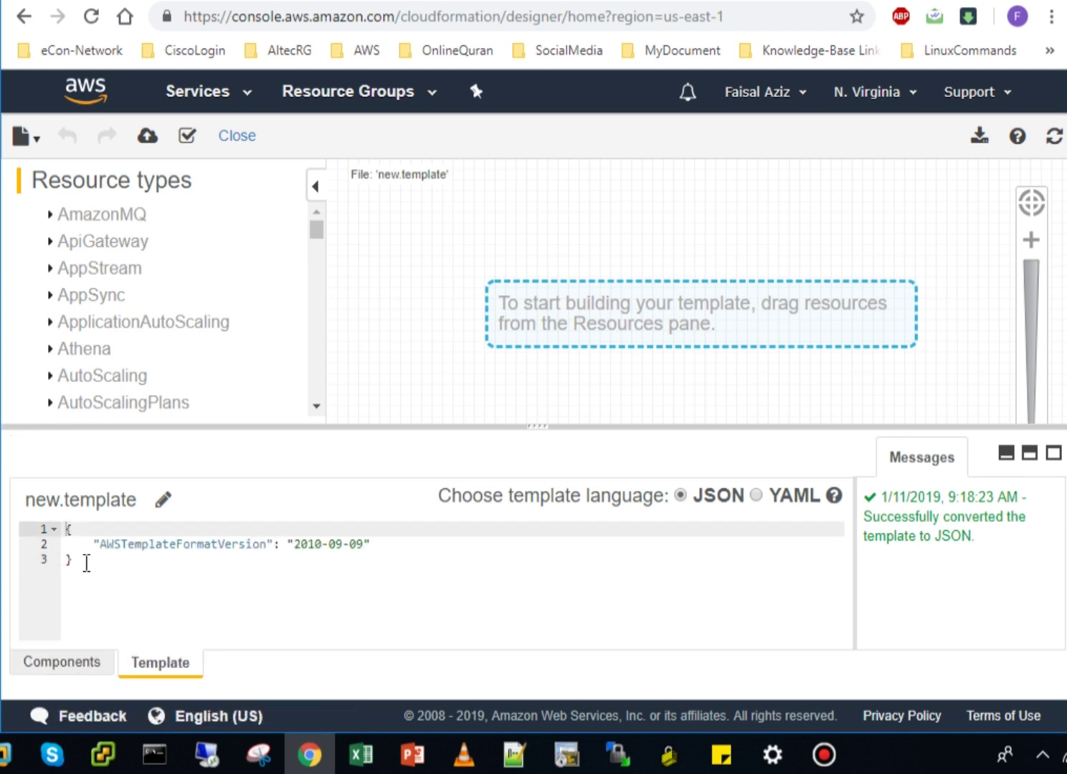
click(110, 661)
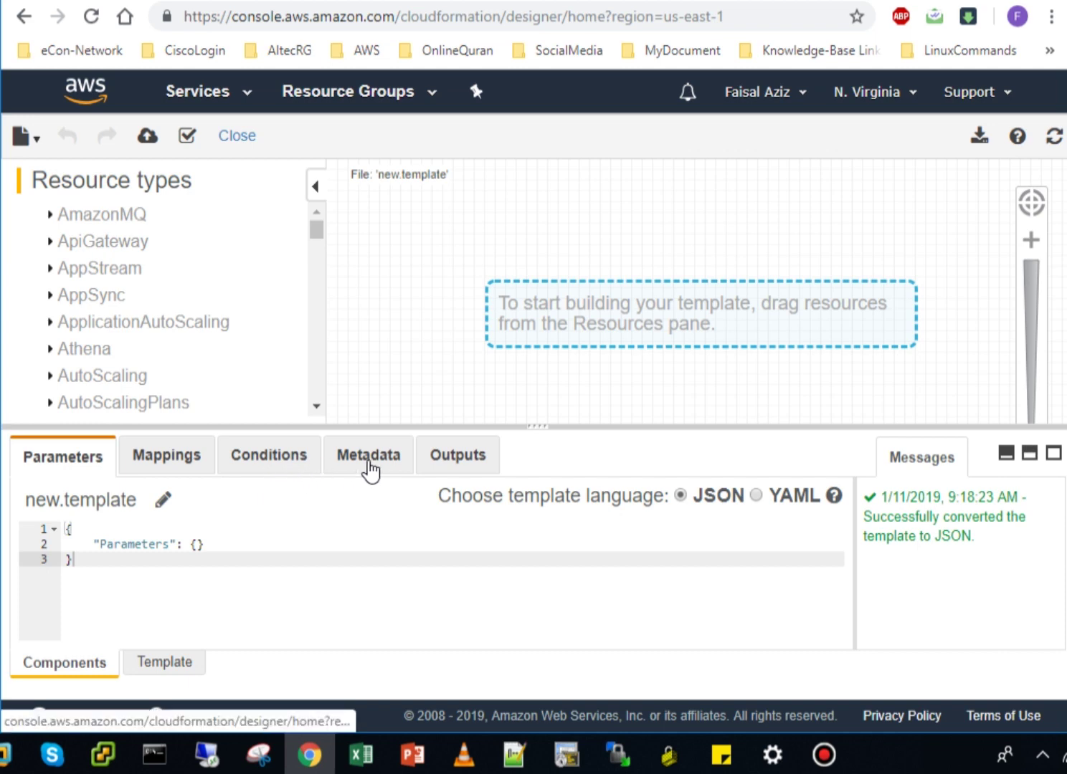
click(162, 663)
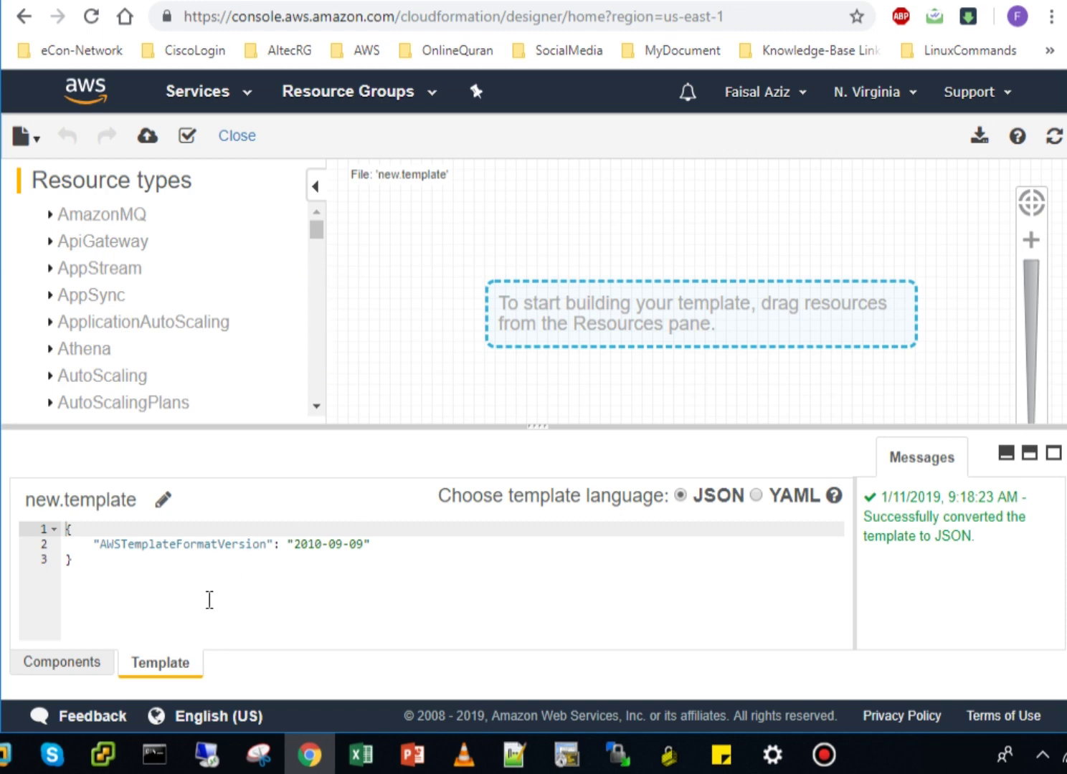
Add an Instance resource from the EC2 resource types to the upper middle of the design canvas
click(316, 407)
drag(316, 407, 316, 408)
click(48, 263)
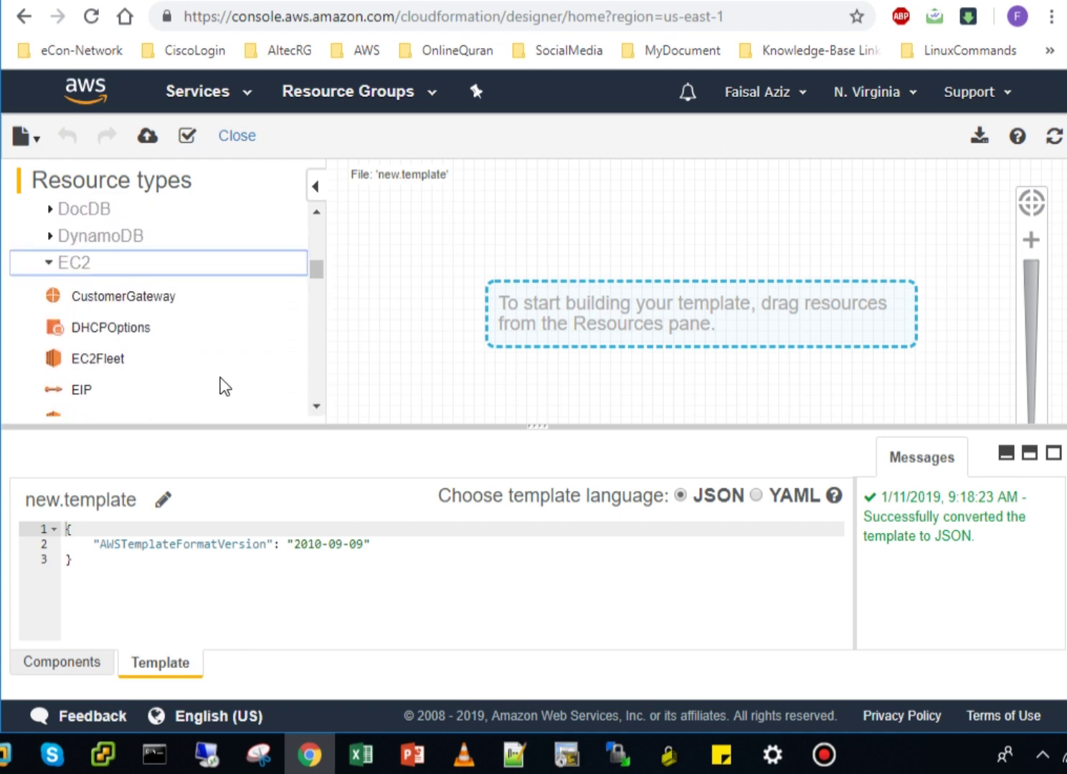
scroll(296, 408, down, 1)
drag(316, 407, 317, 407)
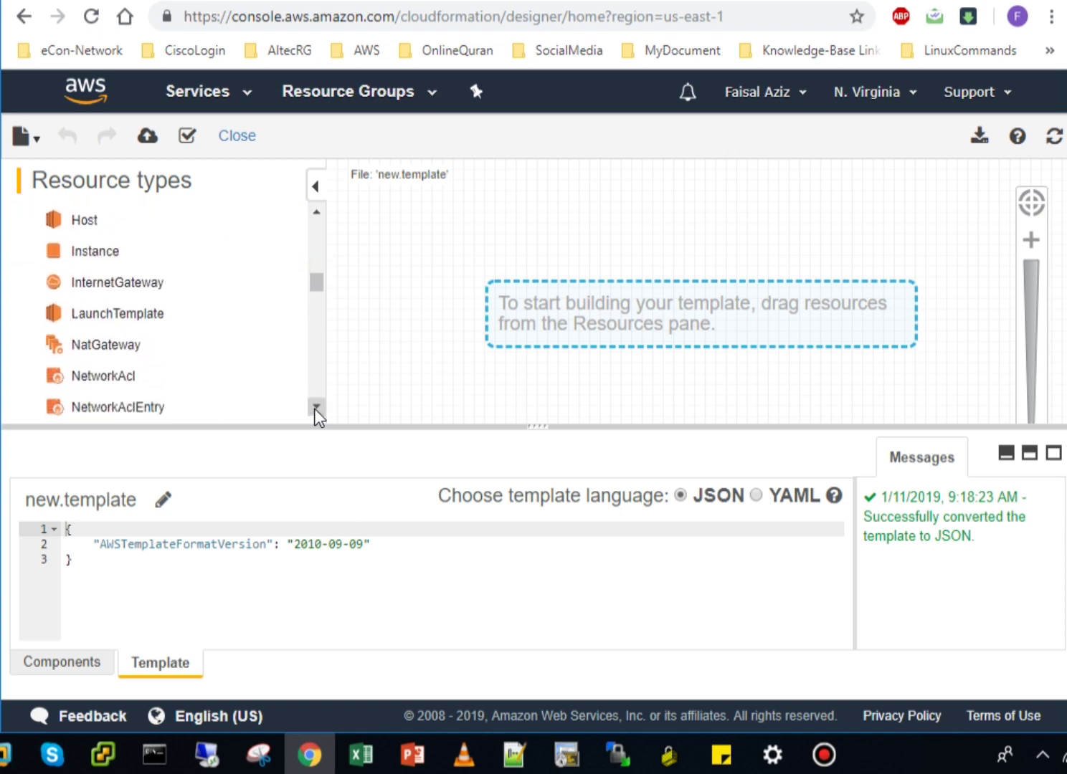
click(87, 252)
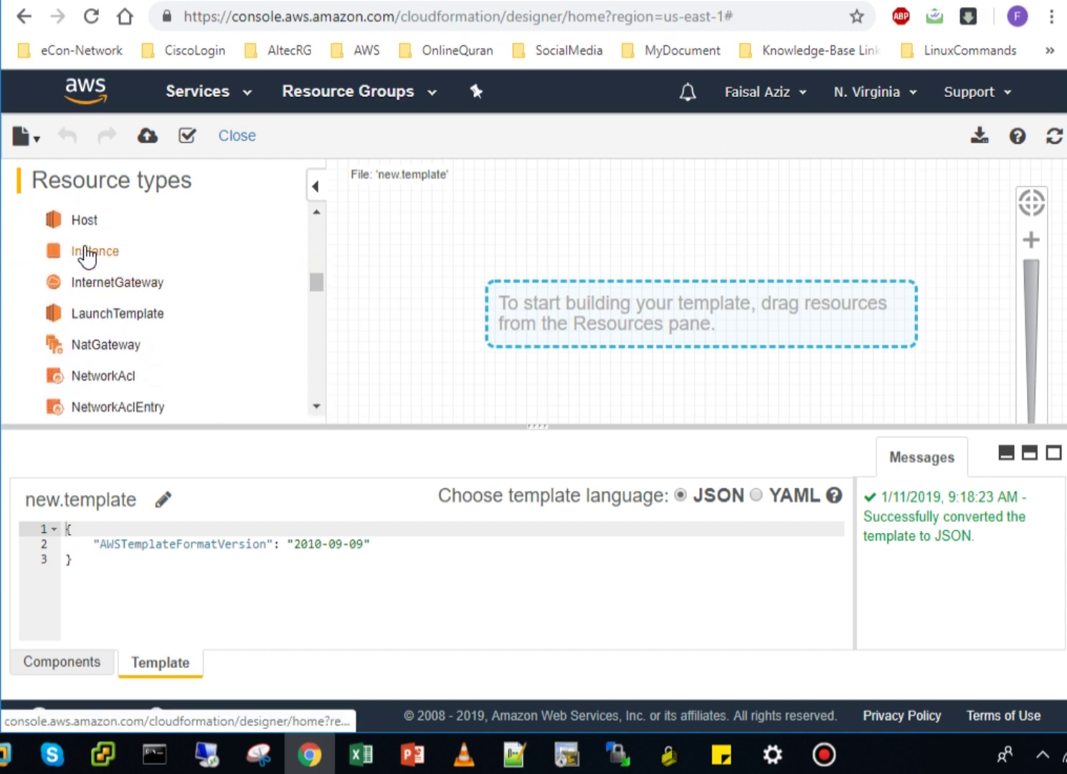
drag(87, 253, 607, 269)
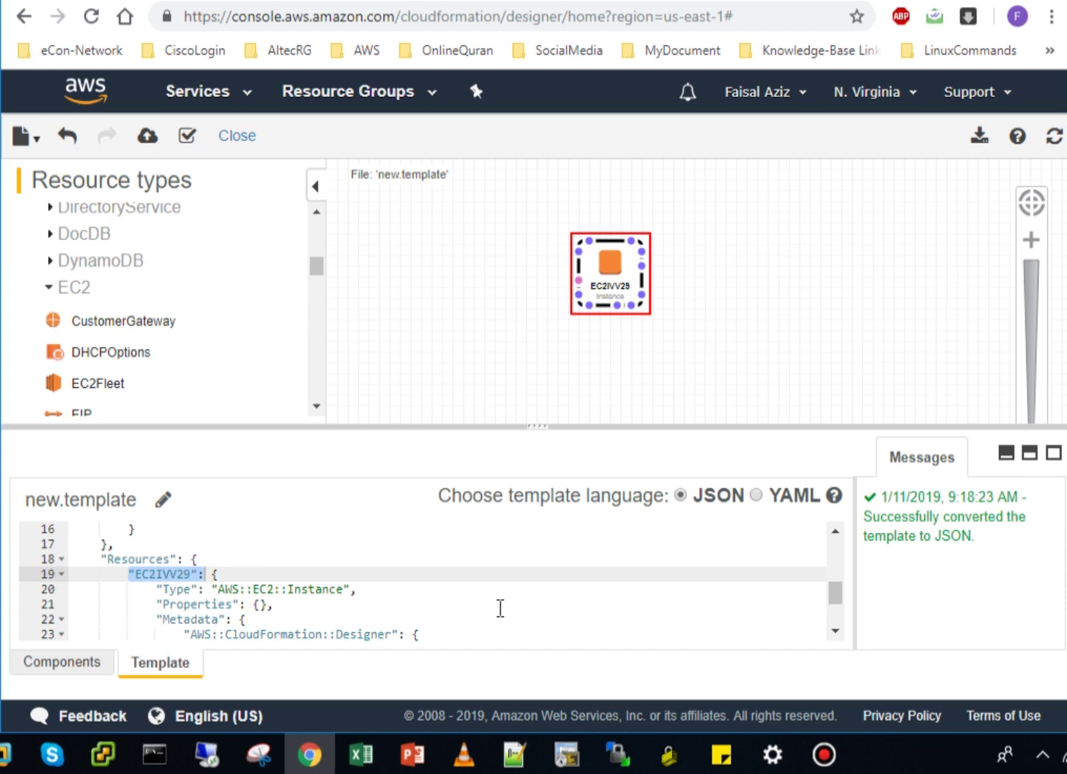
Fit the diagram to the canvas and enlarge the code editor to show more of the template's JSON
click(1029, 204)
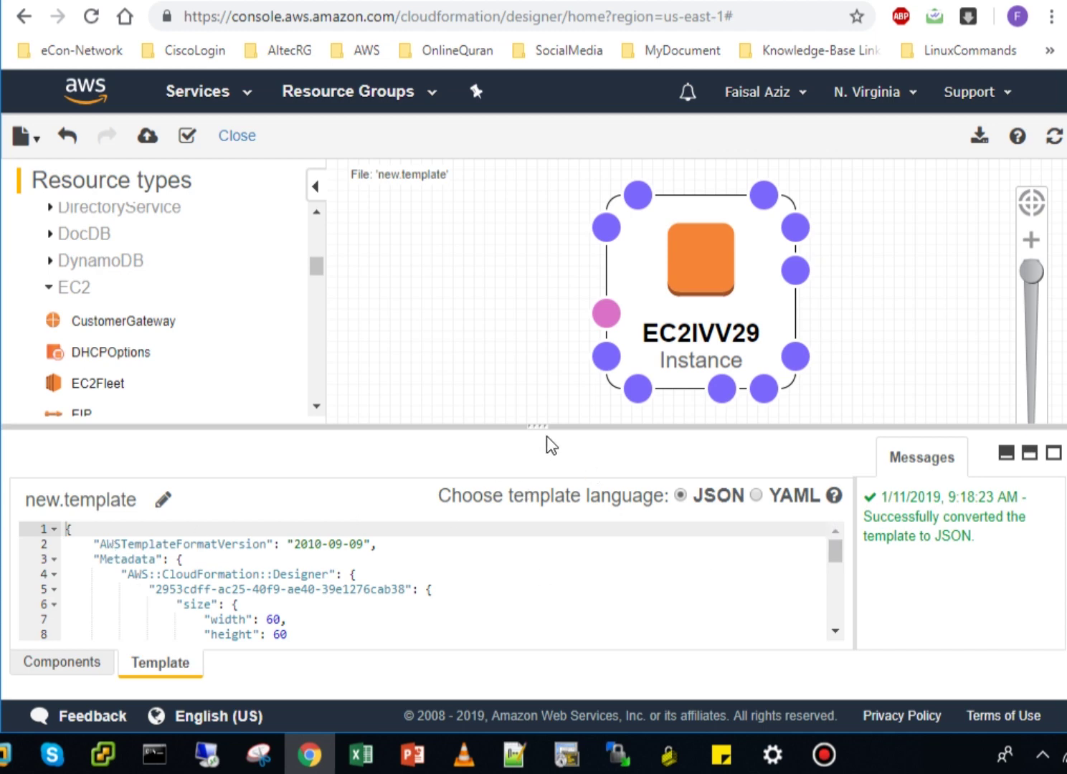
drag(541, 423, 547, 283)
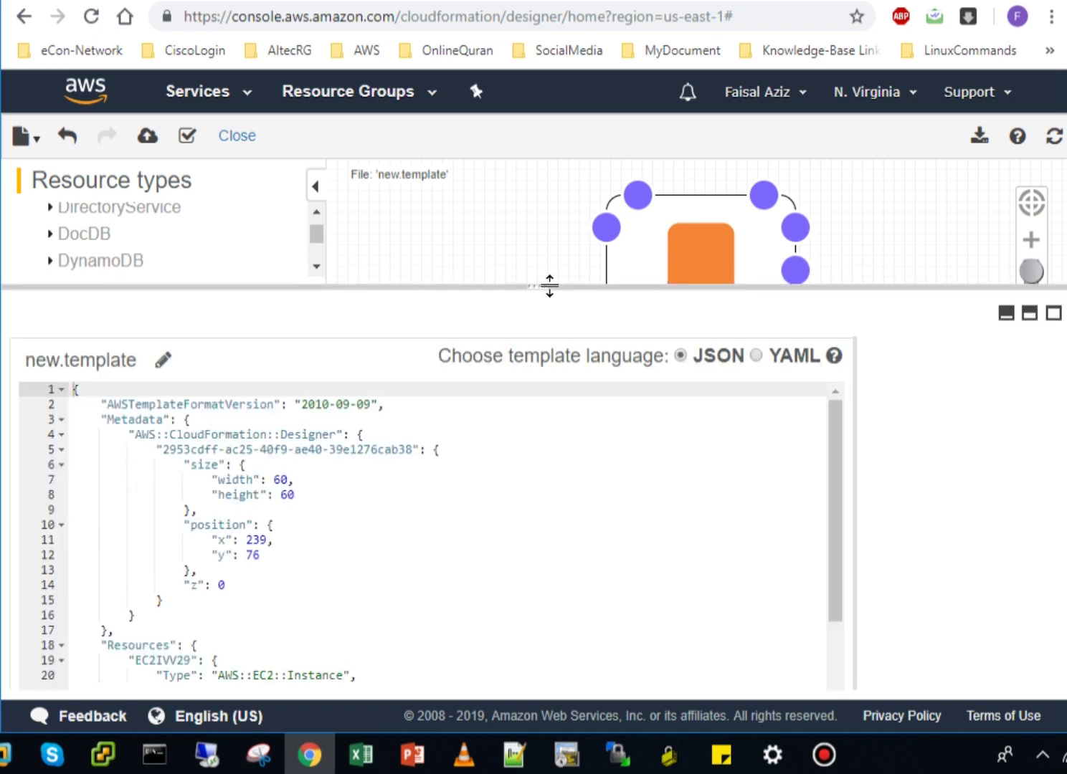
Rename the EC2 instance resource in the template's Resources section to MyFirstEC2Instance
drag(830, 480, 831, 458)
drag(171, 644, 100, 644)
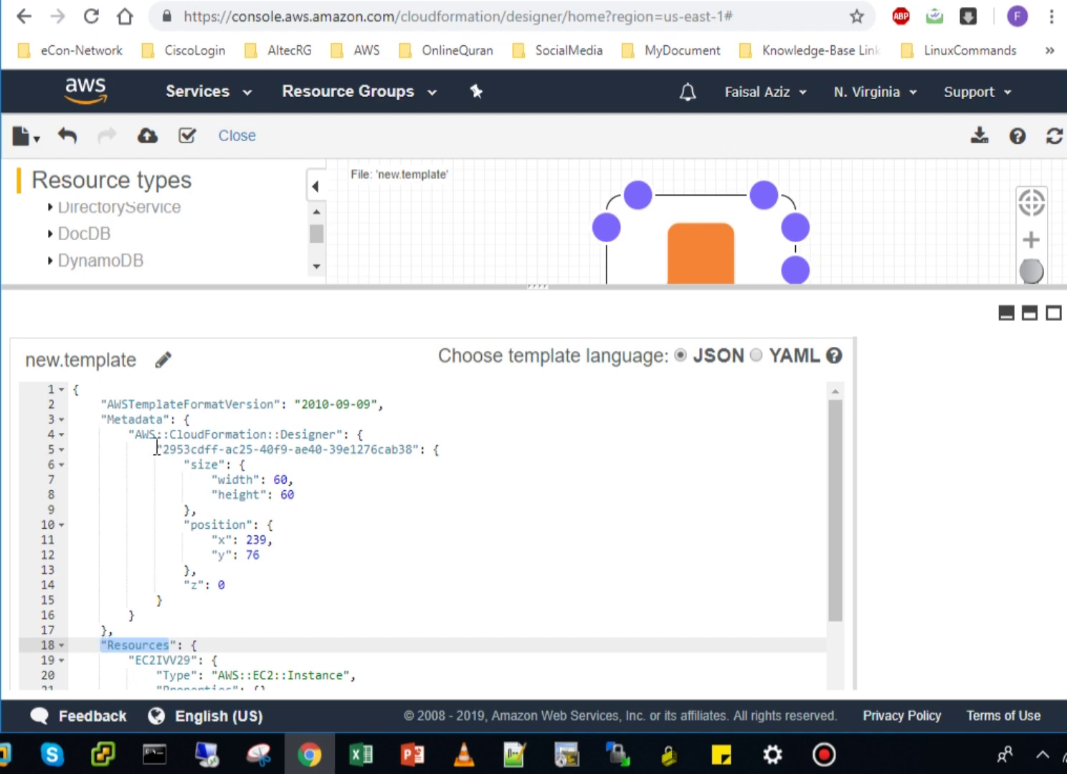
click(139, 421)
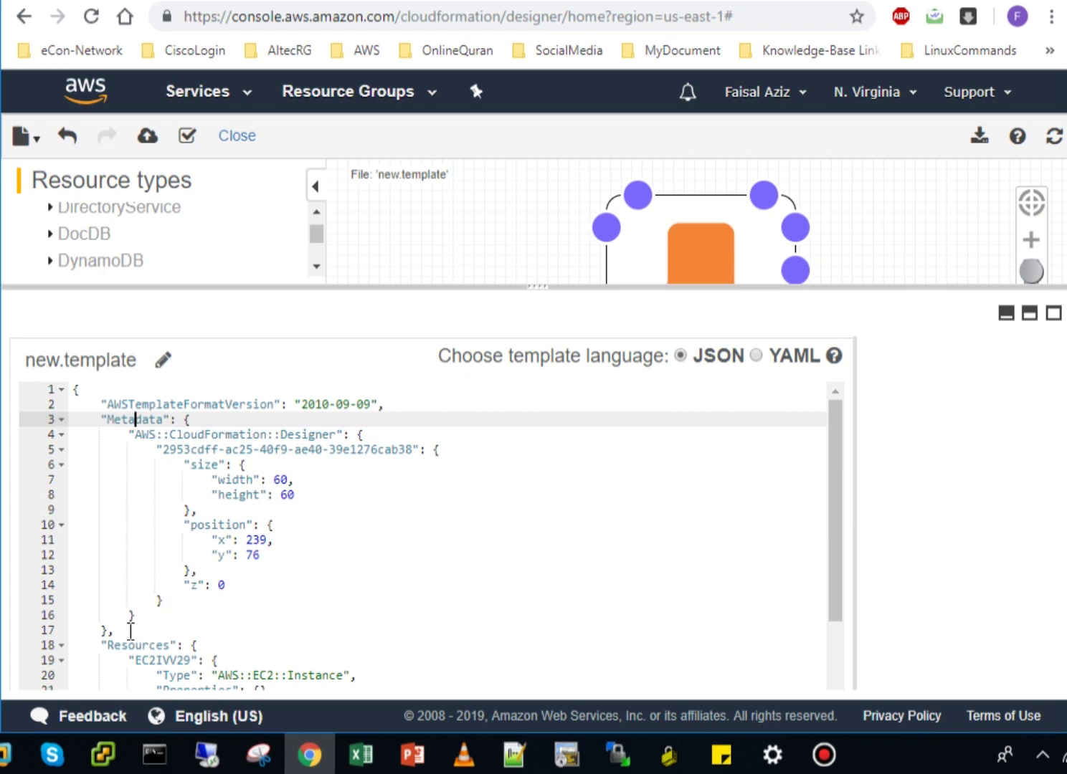
drag(833, 581, 833, 688)
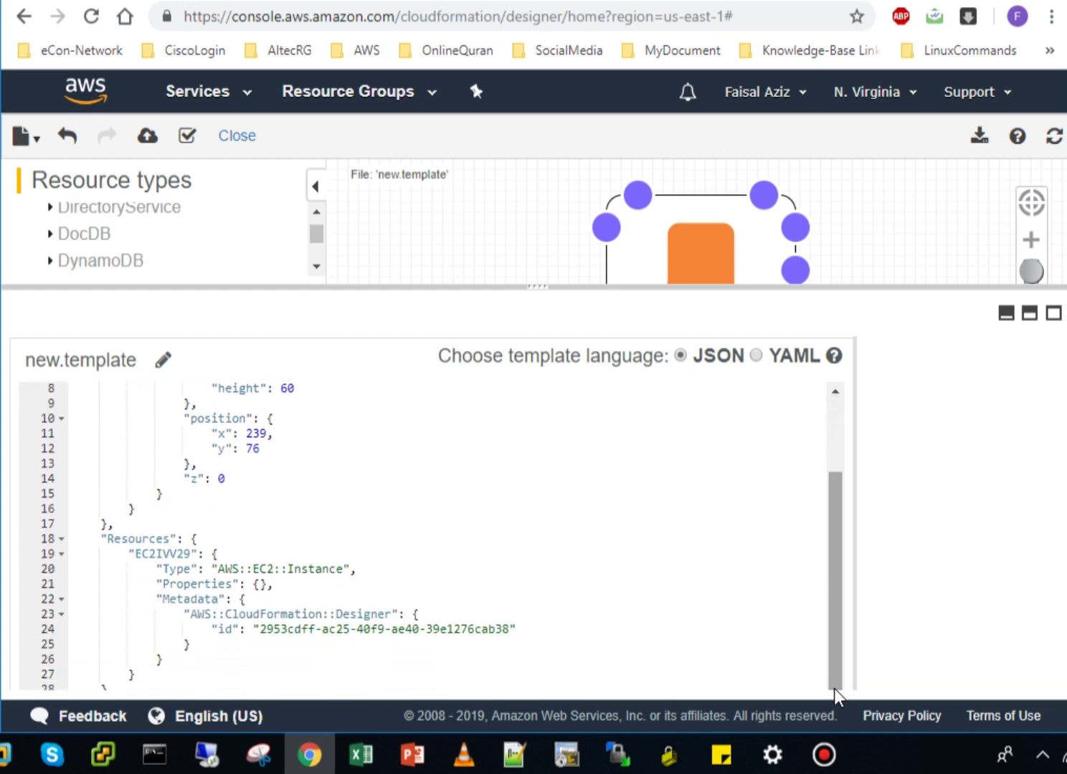
click(192, 553)
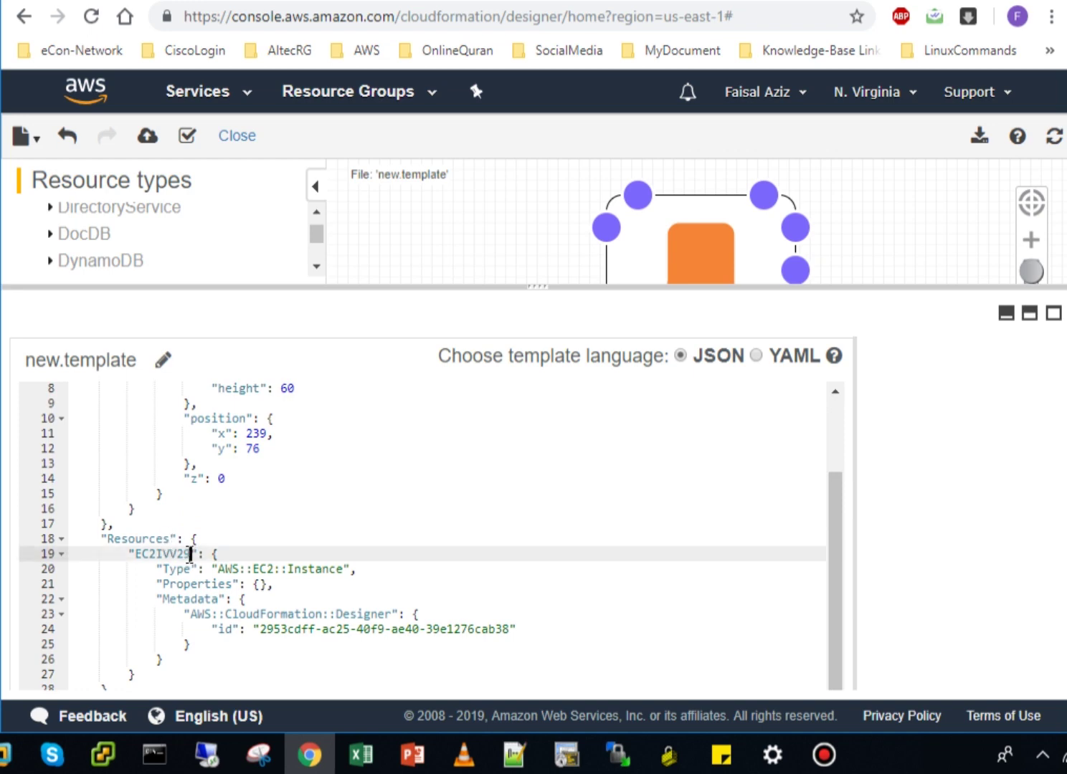
drag(192, 553, 139, 562)
text(MyFirst)
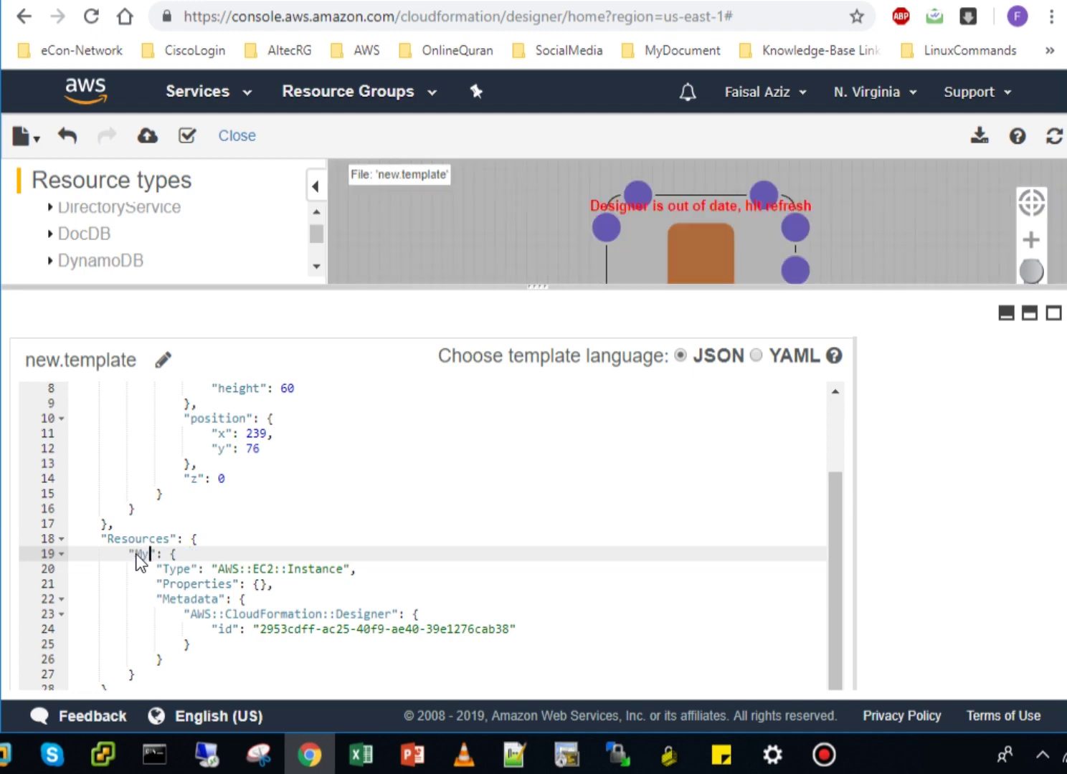
text(EC2Instance)
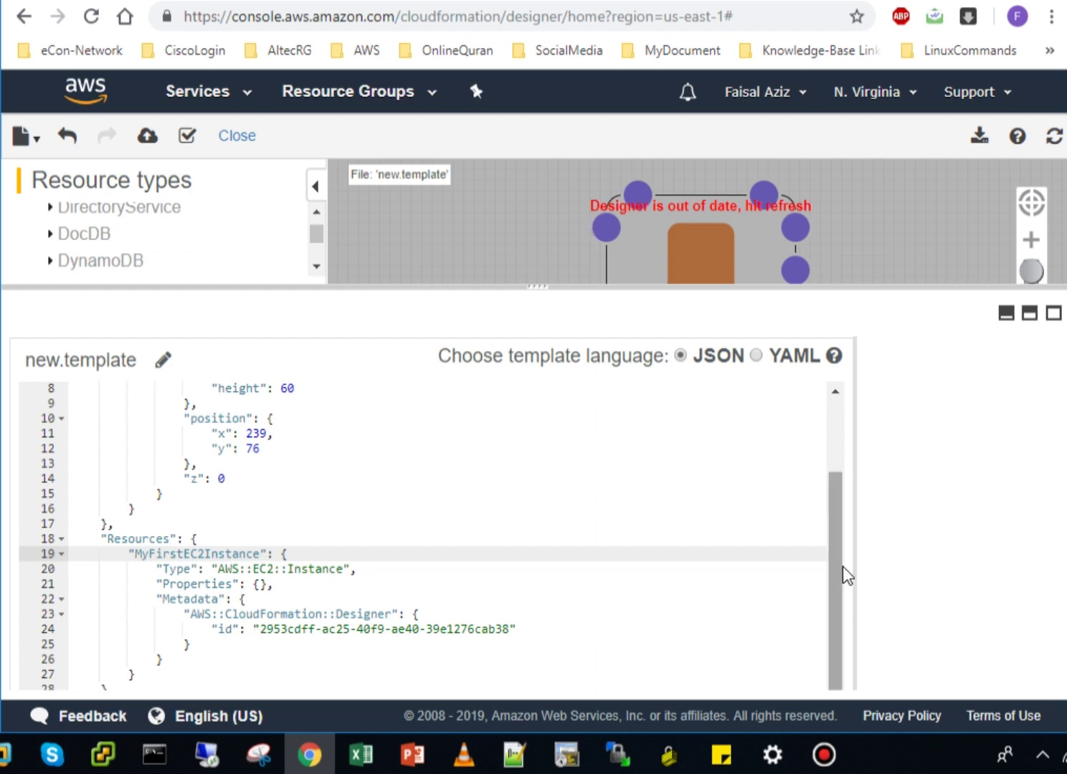
Refresh the Designer diagram so it matches the edited template code
click(261, 570)
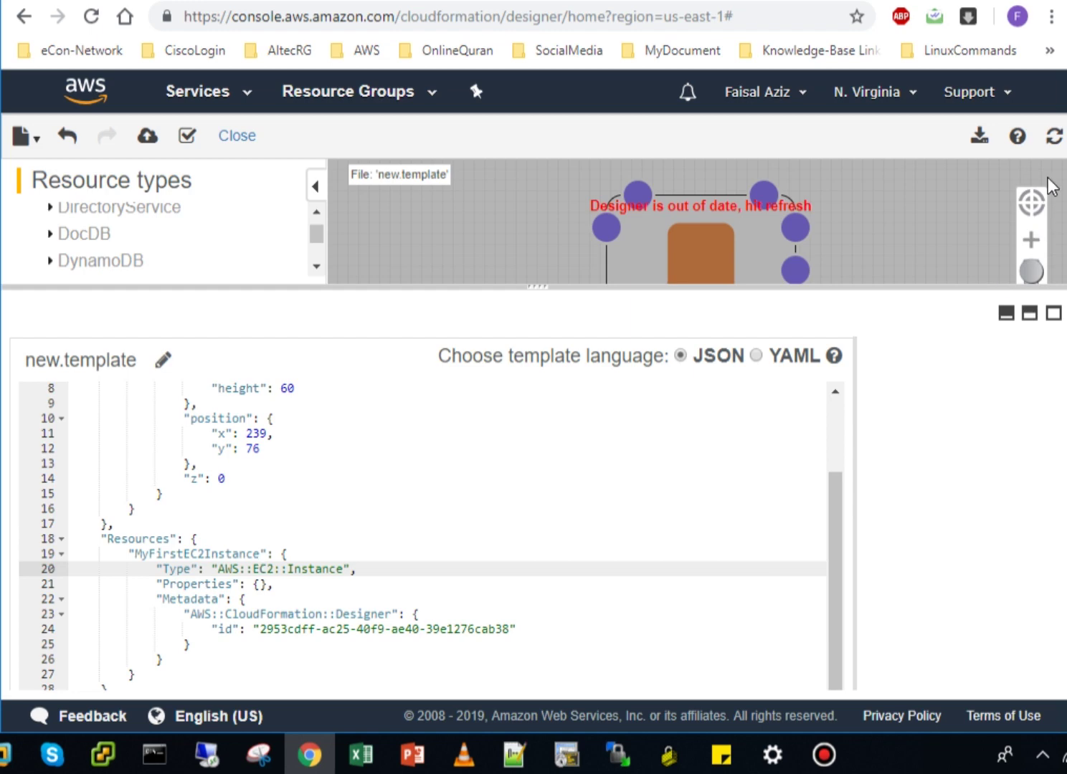
click(1054, 137)
click(1052, 138)
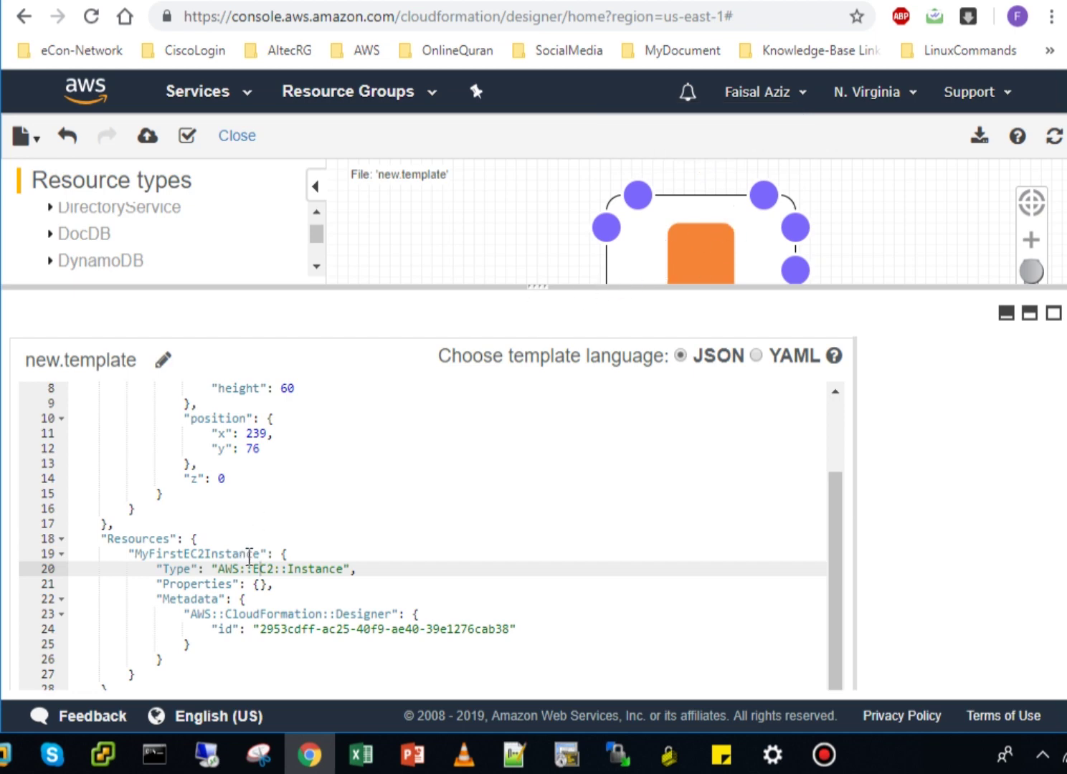
Zoom out the diagram and move the EC2 instance to the upper part of the canvas, at about x 210, y 20
drag(538, 286, 539, 452)
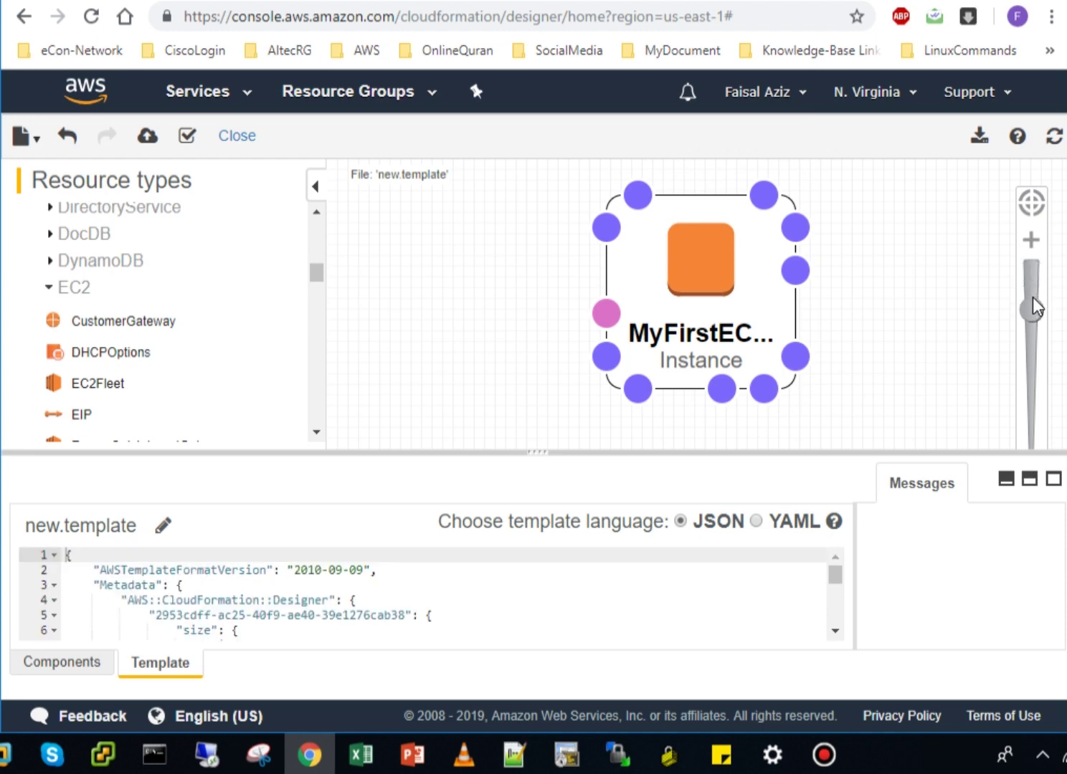
click(1033, 349)
drag(1032, 362, 1032, 418)
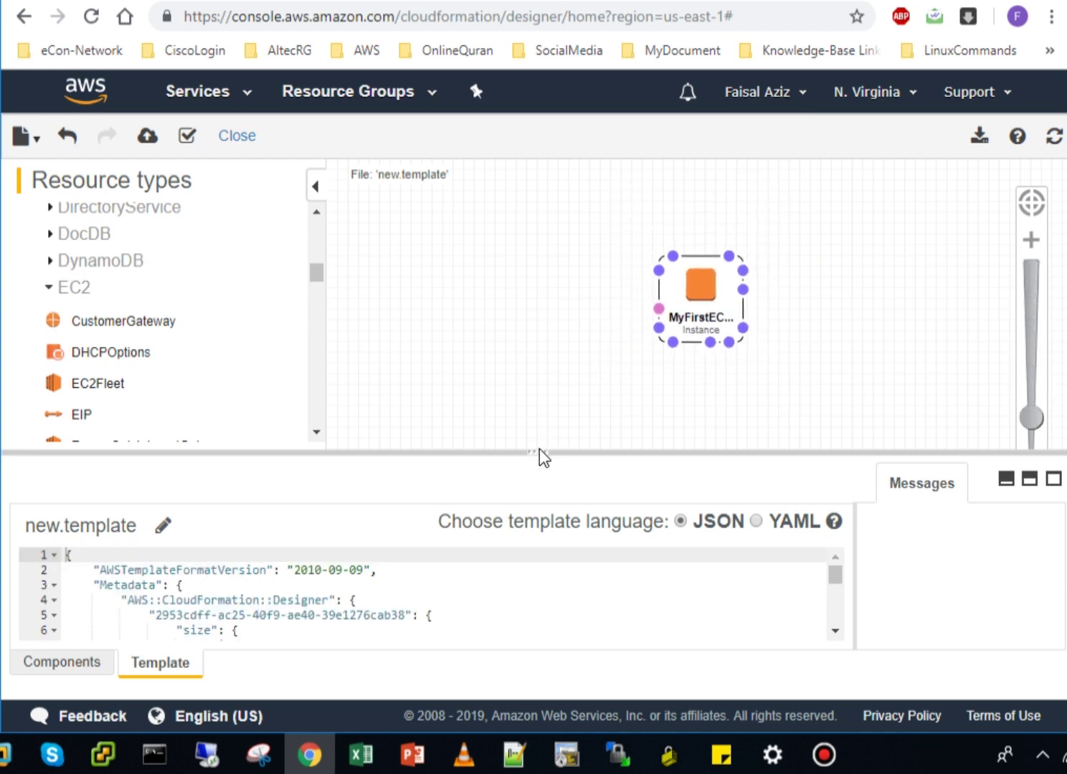
drag(537, 450, 539, 369)
drag(695, 293, 653, 194)
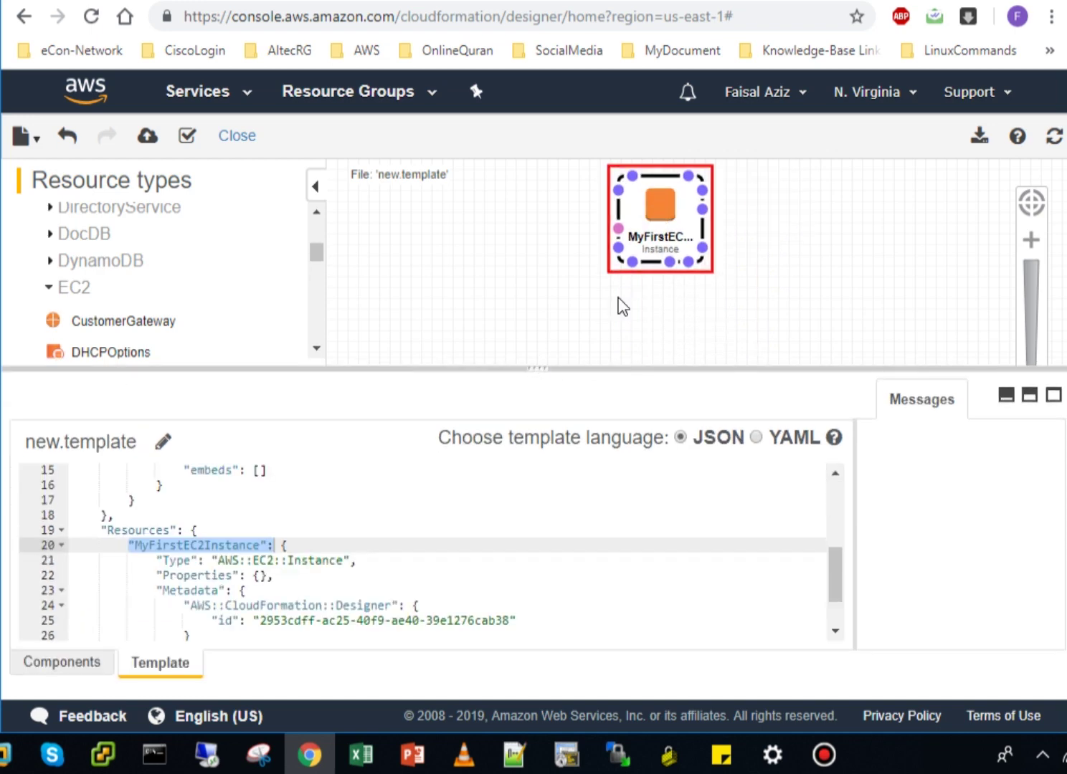
Enlarge the code editor and examine the template's position metadata and the instance's Resources and Properties entries
drag(537, 368, 543, 292)
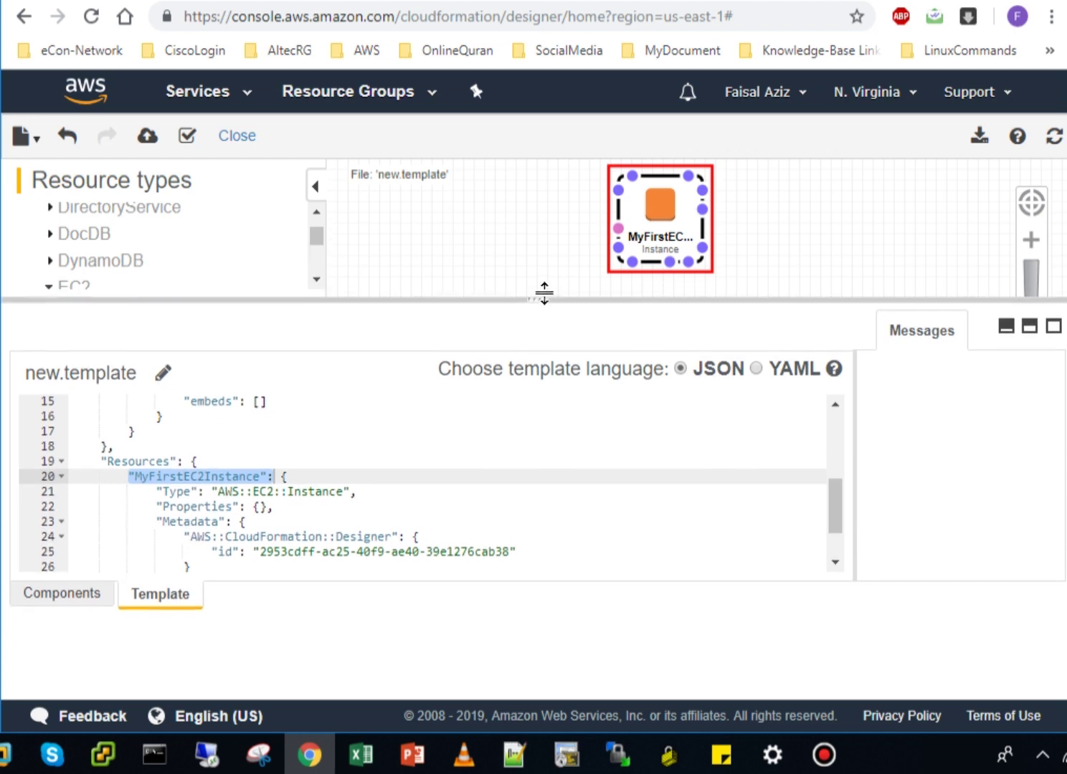
scroll(837, 429, up, 3)
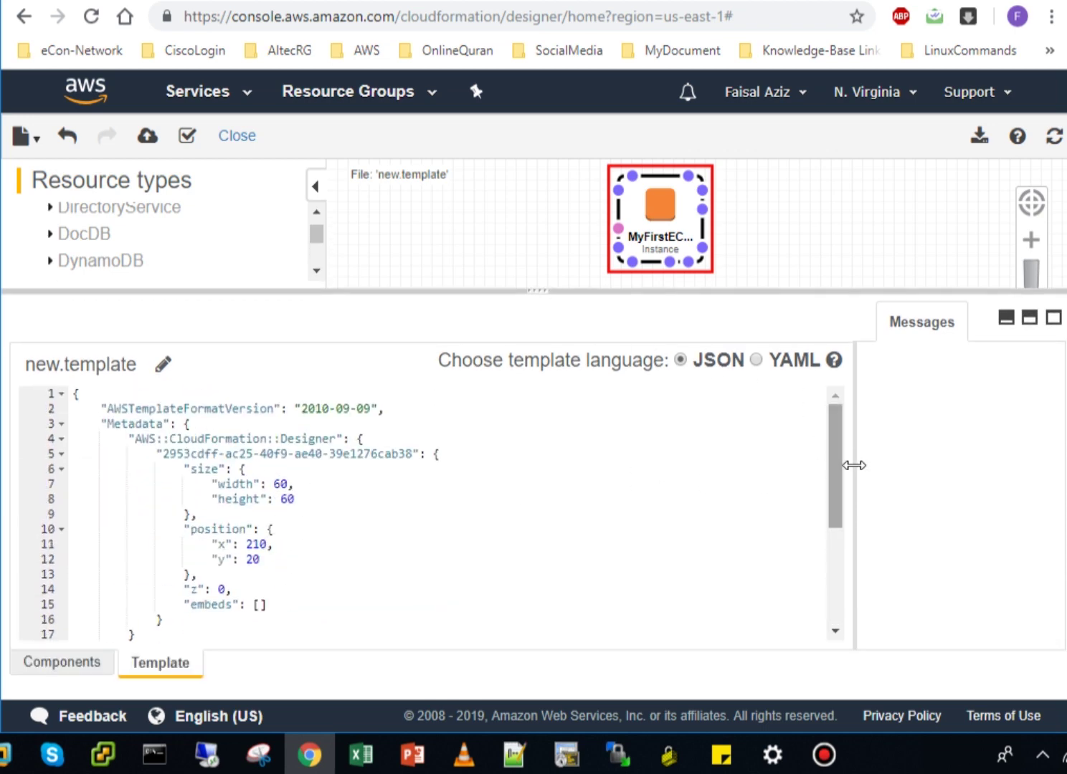
scroll(835, 545, down, 1)
scroll(833, 545, down, 3)
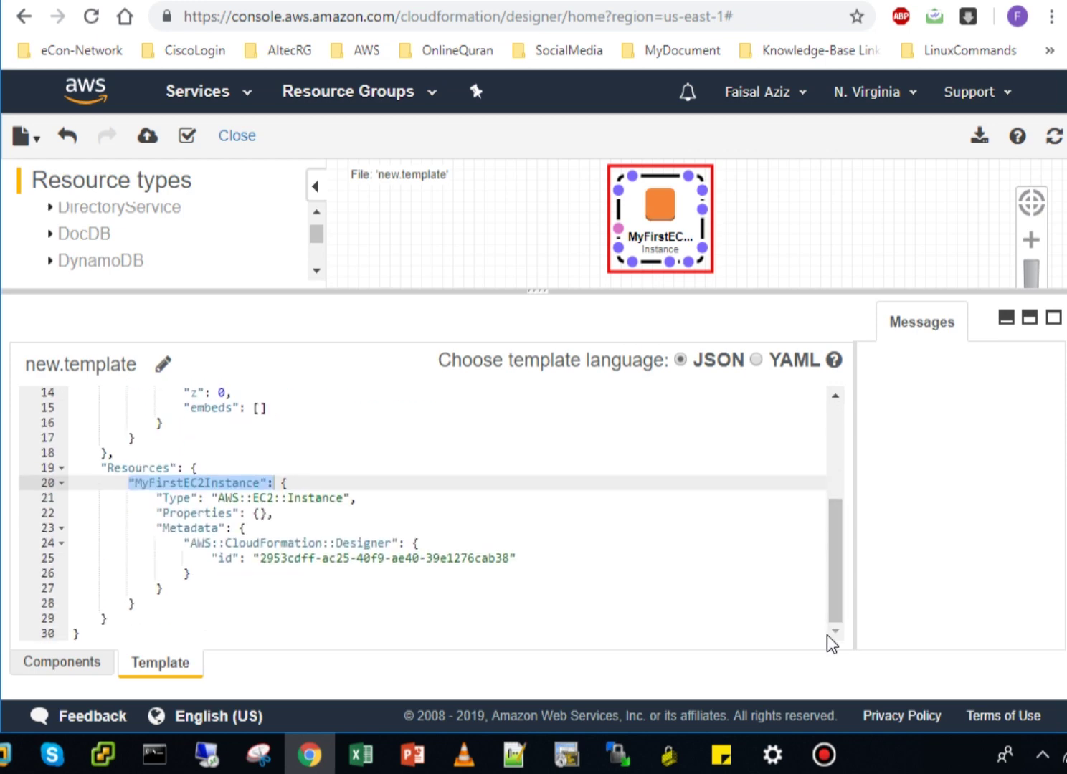
click(119, 466)
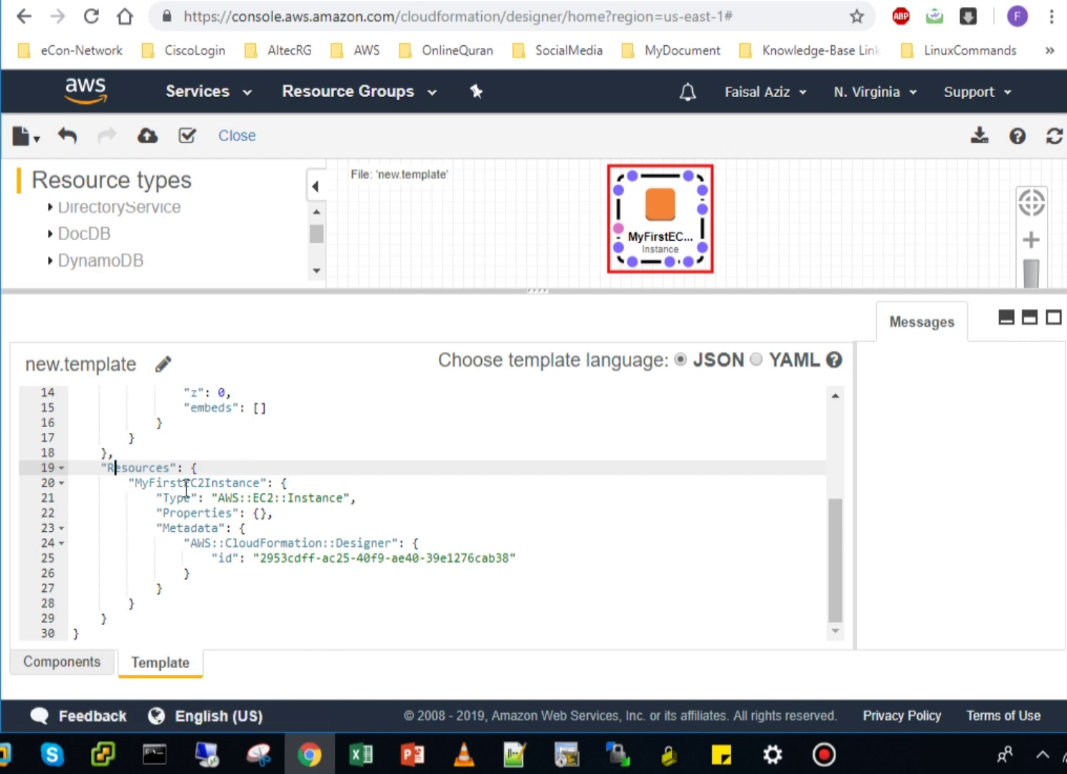
click(261, 514)
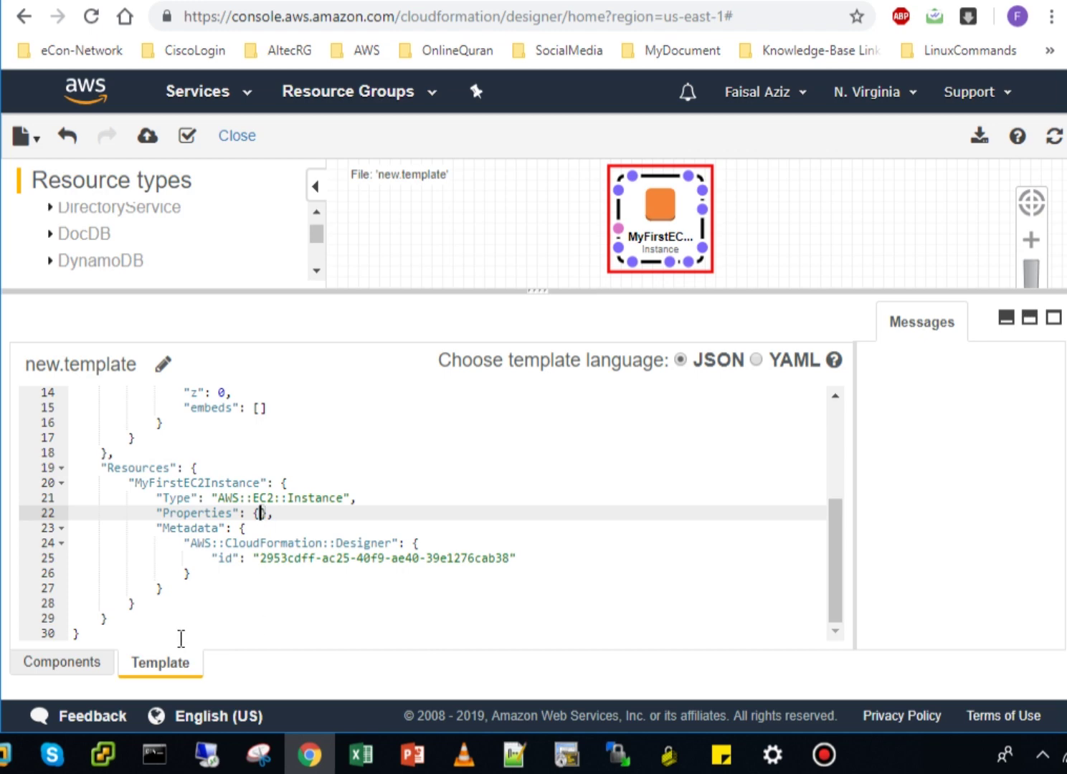
Test template validation with the comma after the empty Properties block removed, and restore the comma
click(195, 140)
key(BackSpace)
mouse_move(47, 531)
text(,)
key(BackSpace)
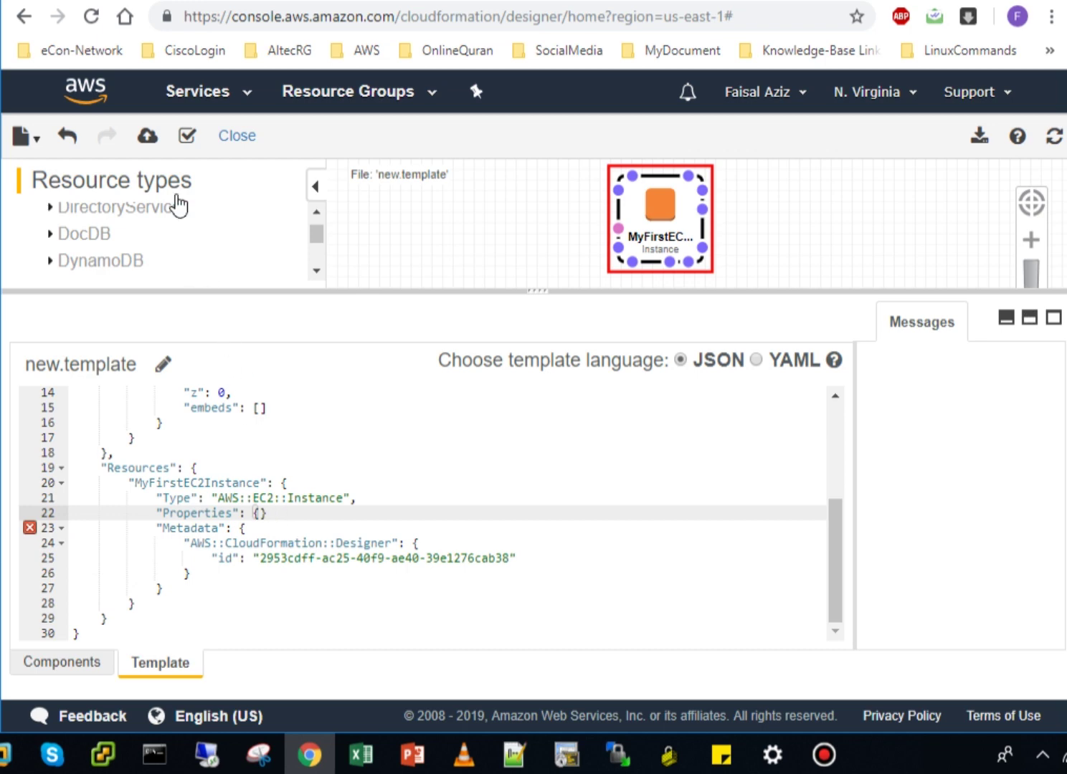
click(187, 140)
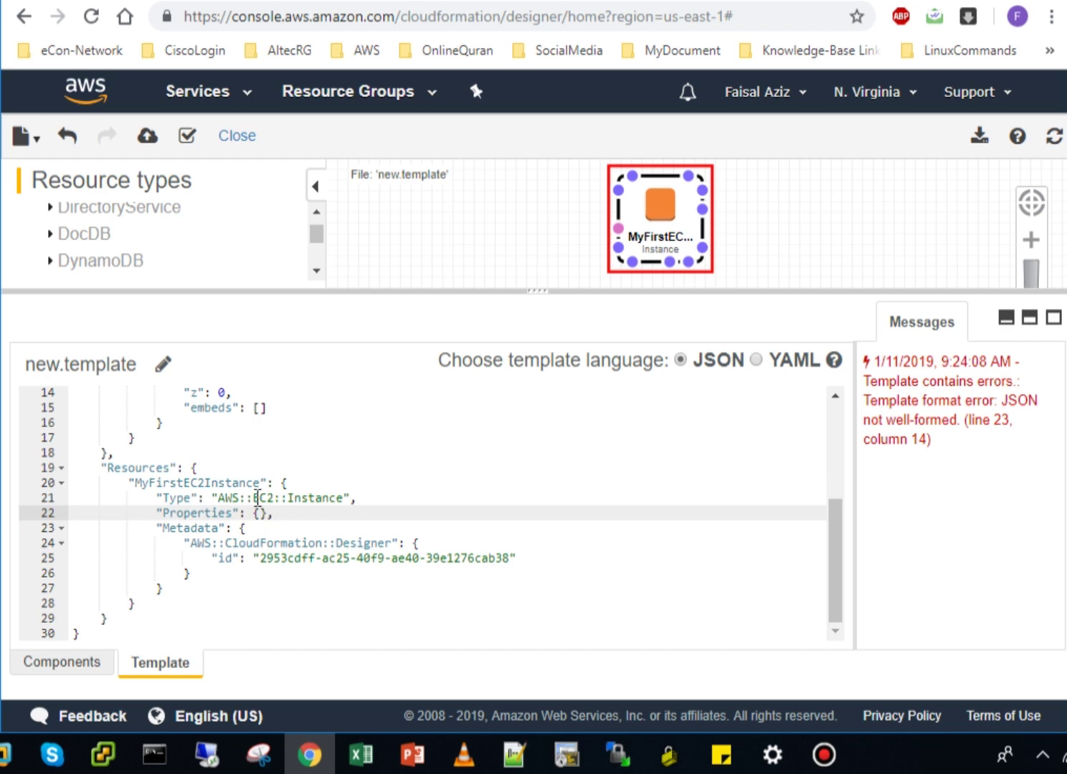
Convert the template to YAML, review the code, and convert it back to JSON
click(756, 361)
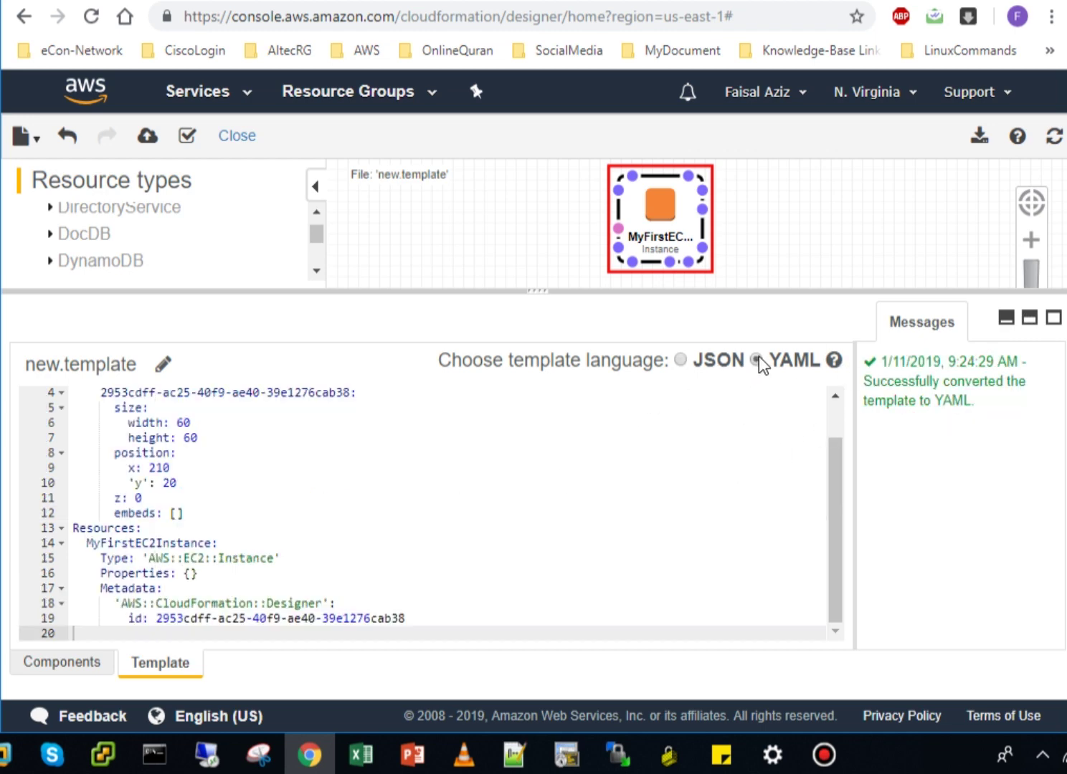
drag(846, 485, 836, 564)
click(679, 360)
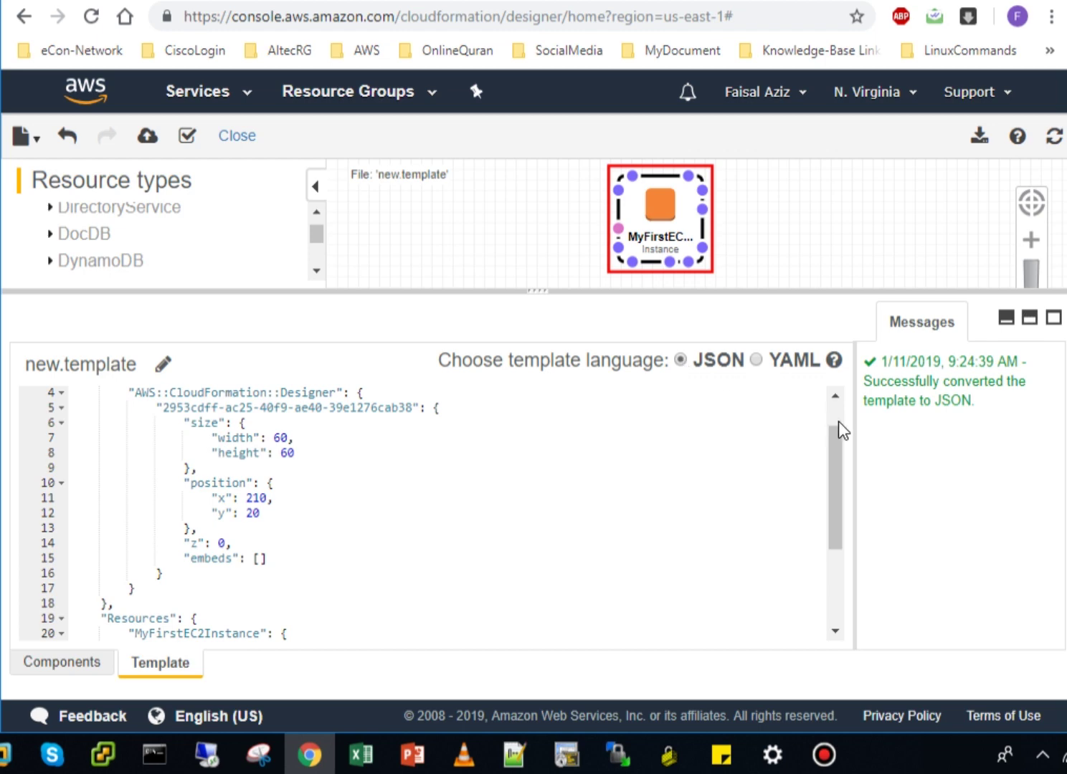
scroll(838, 420, up, 1)
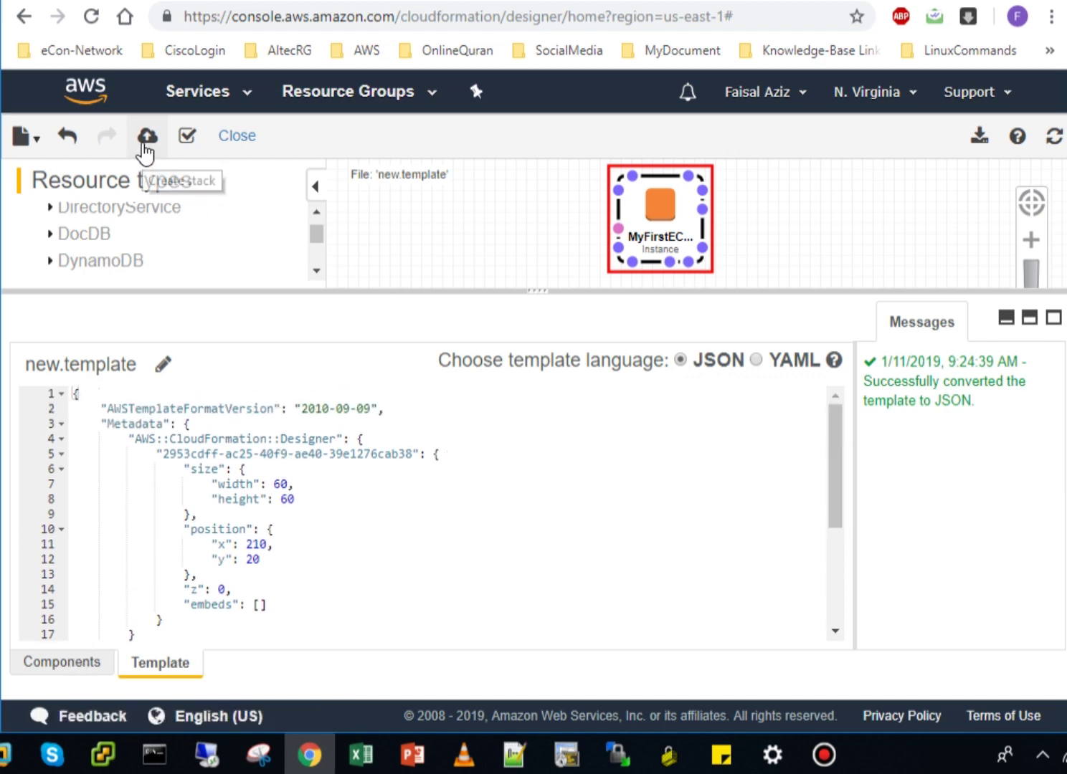
Save the template as a local file named new.template and dismiss the download notice
click(28, 138)
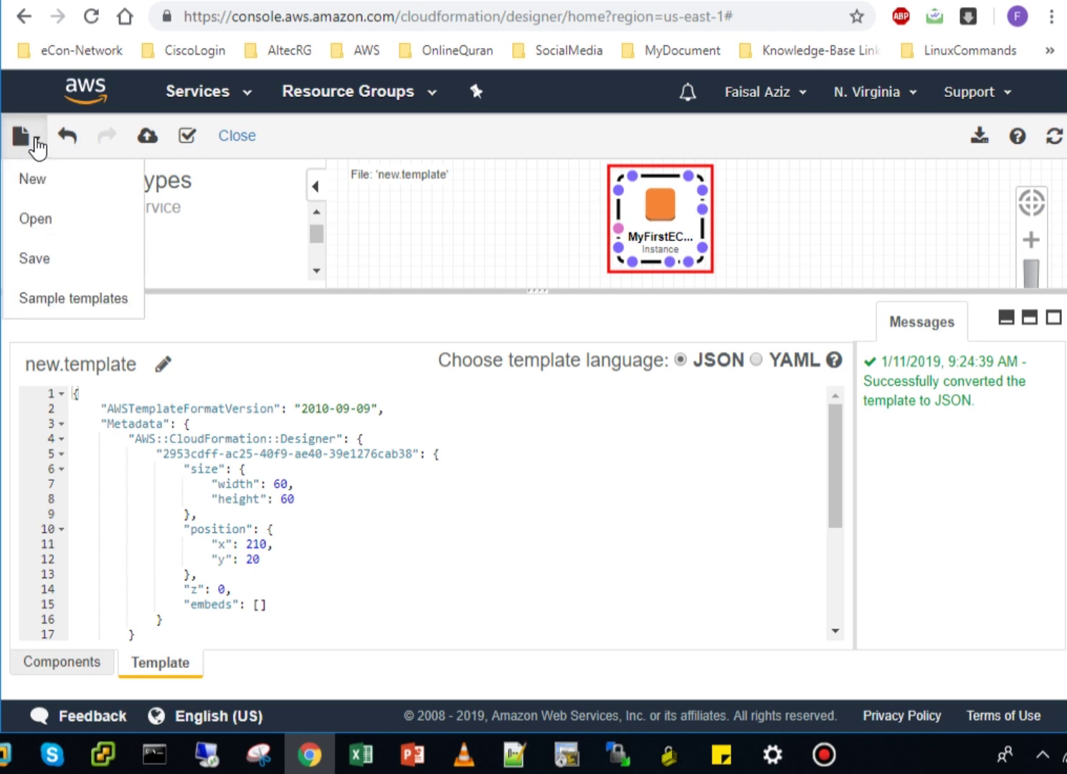
click(48, 254)
click(476, 225)
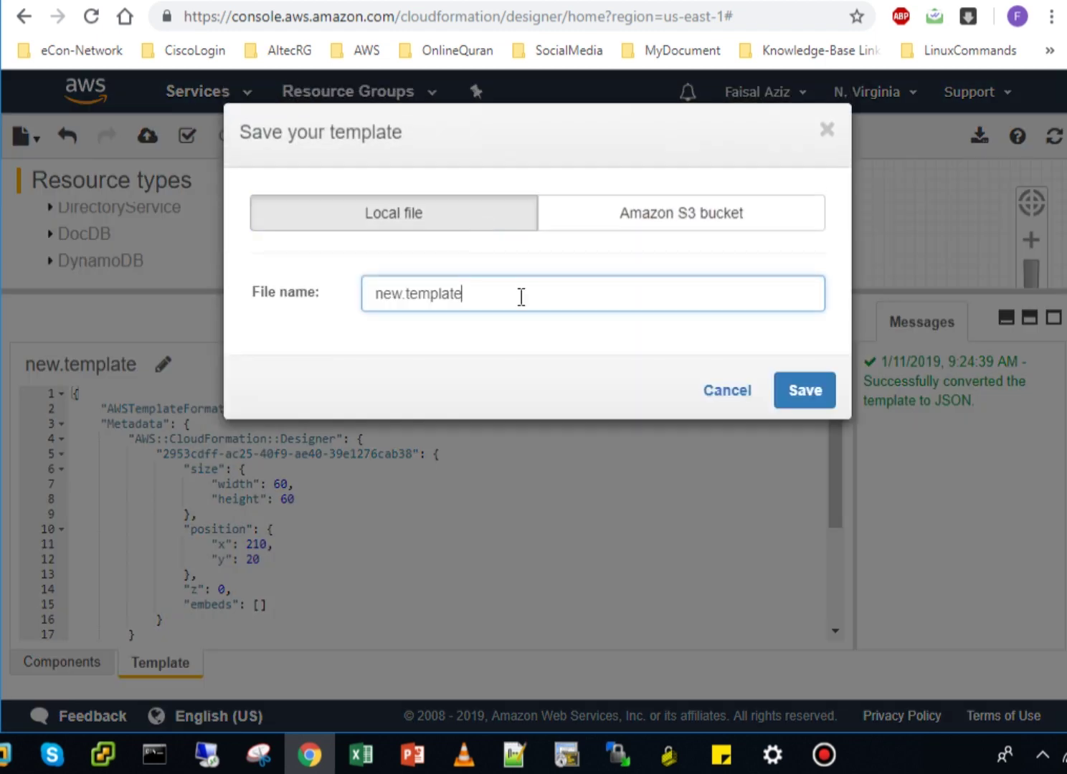
click(819, 393)
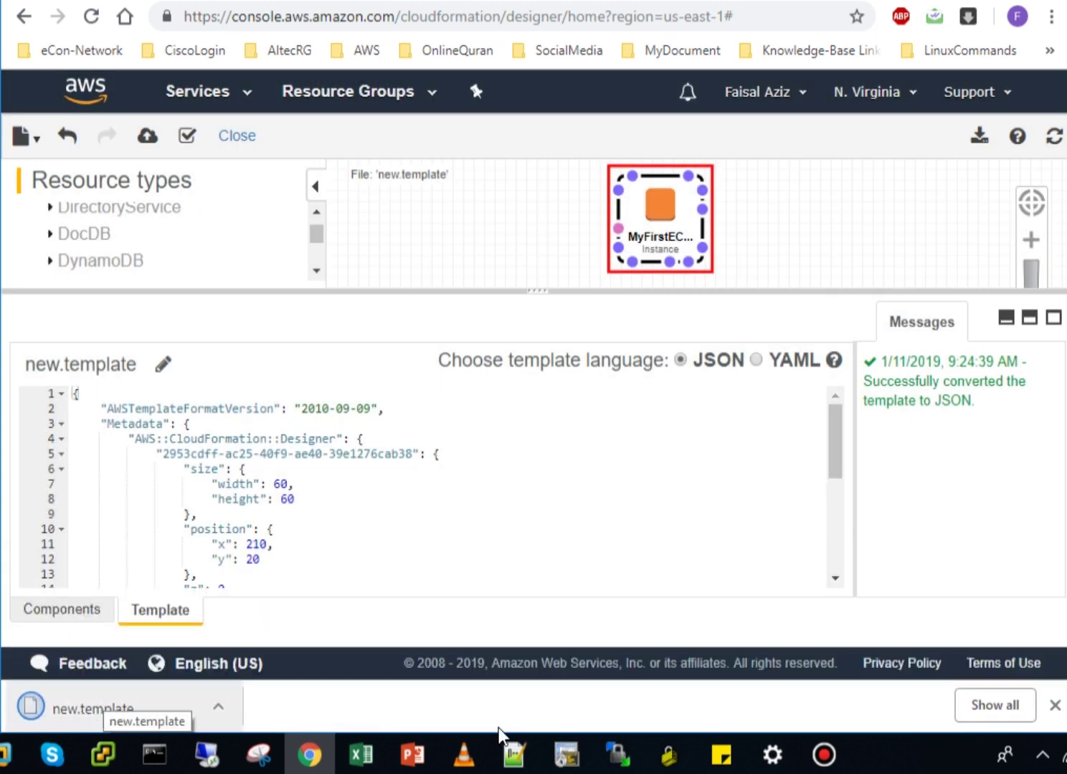
click(1053, 708)
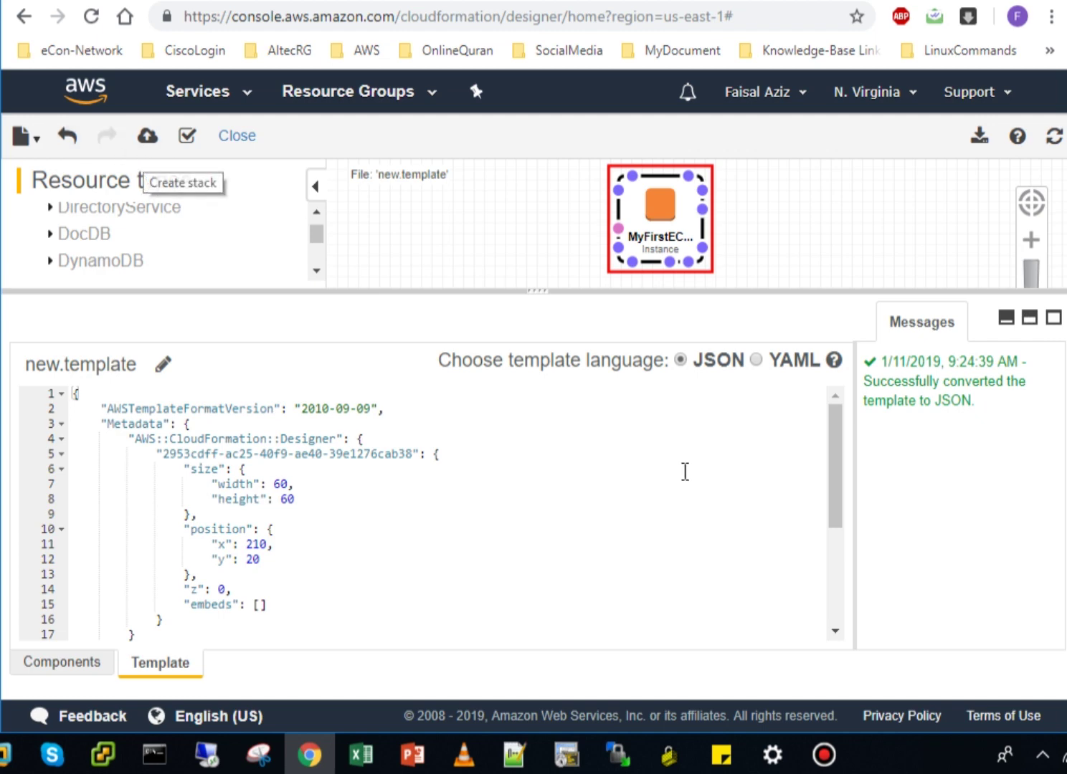
Start creating a stack from the designed template and accept its Amazon S3 URL as the template source
click(146, 137)
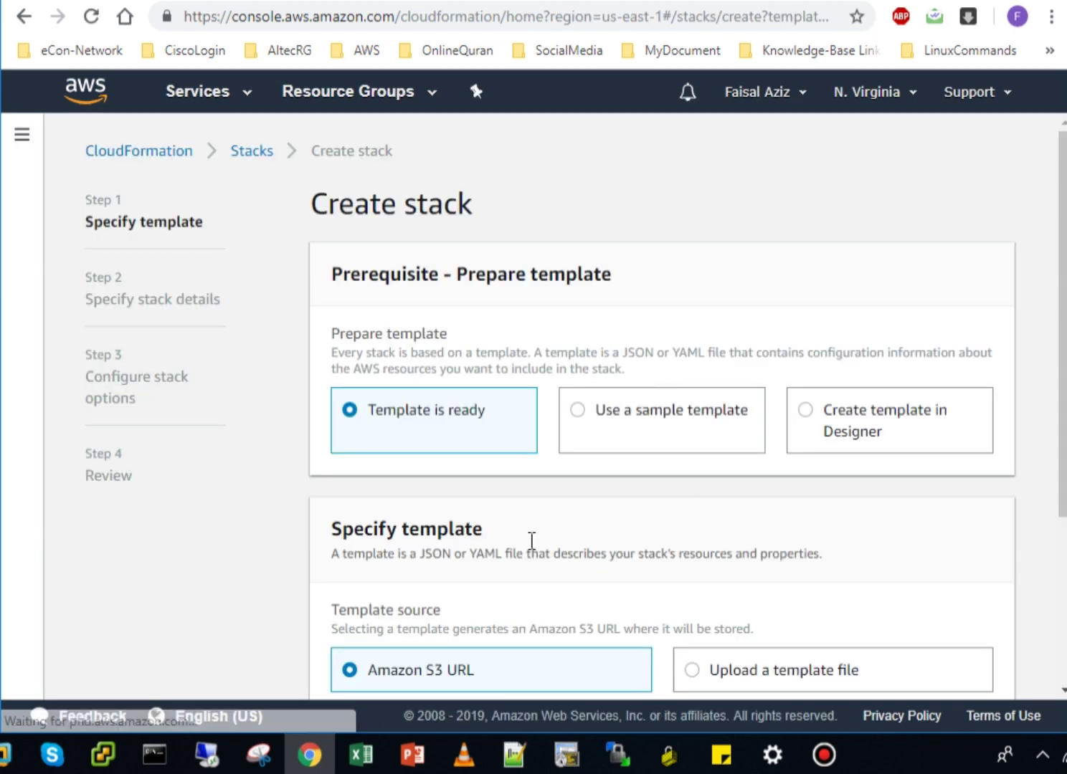
scroll(984, 504, down, 4)
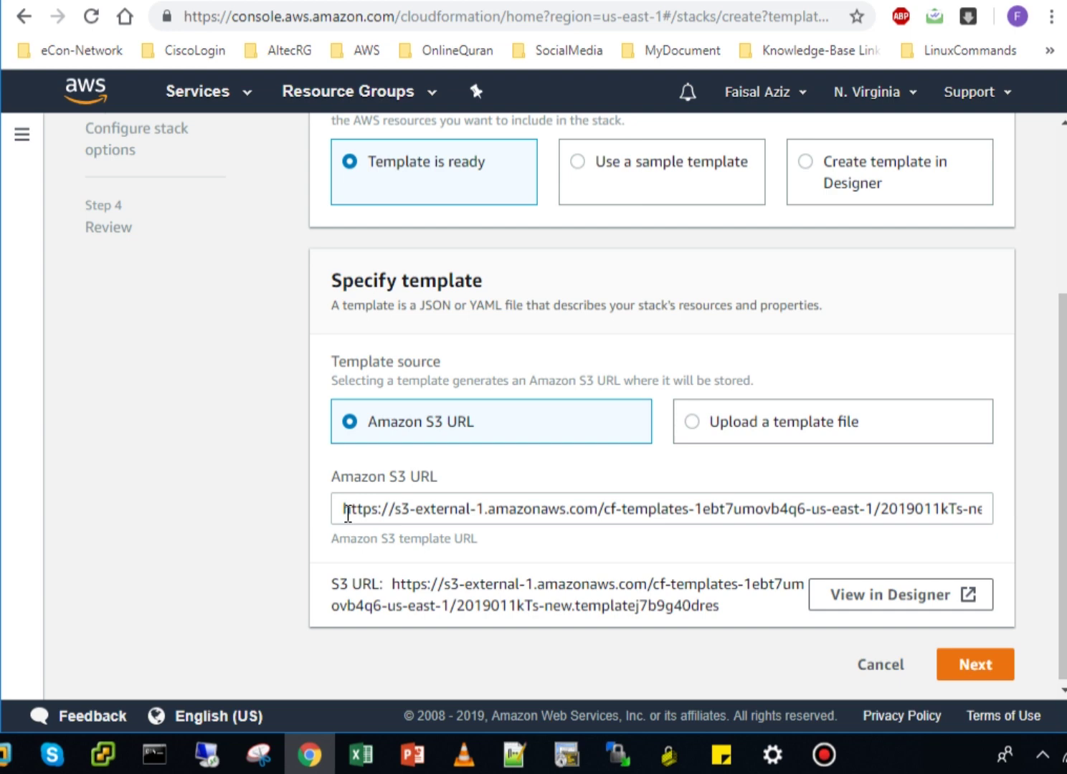
drag(348, 513, 976, 554)
click(975, 554)
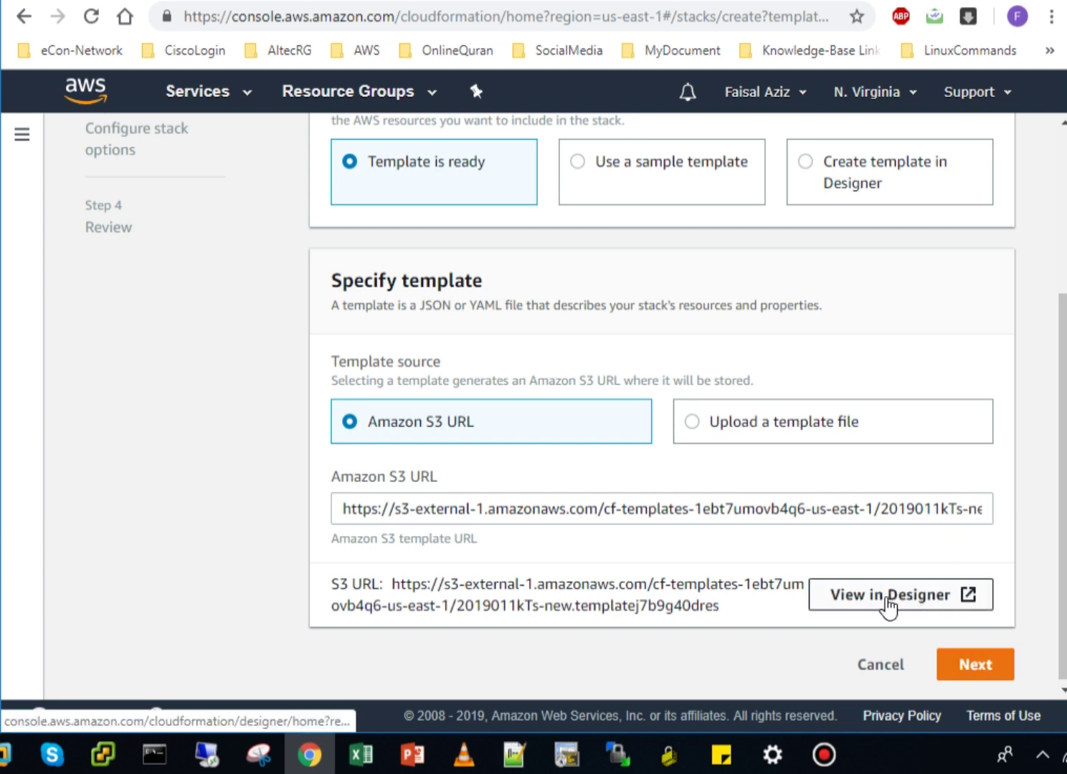
click(965, 665)
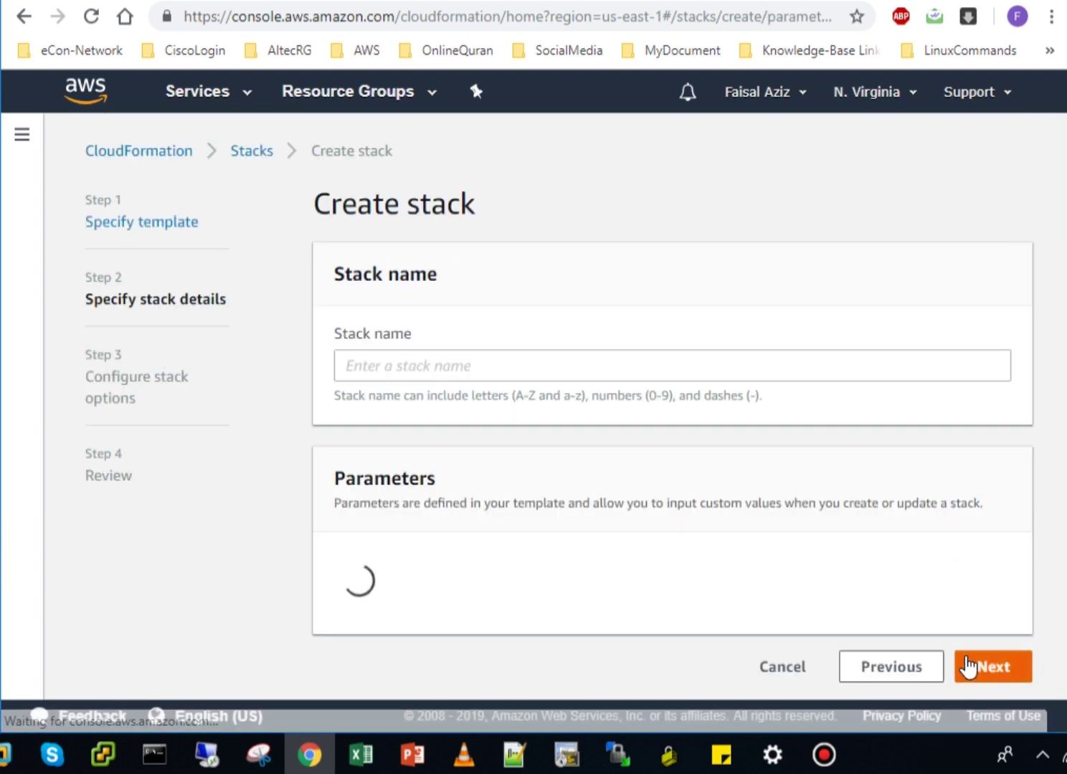
Name the stack mystack23 and continue to the stack options
click(429, 367)
text(mystack23)
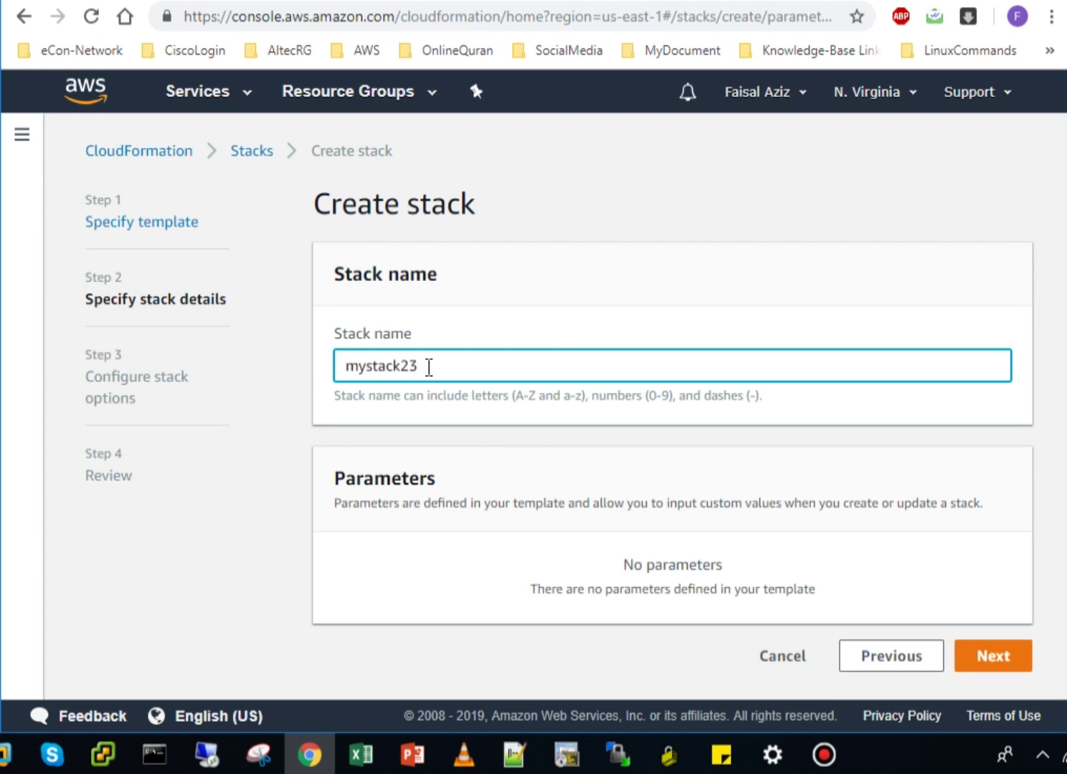
click(983, 656)
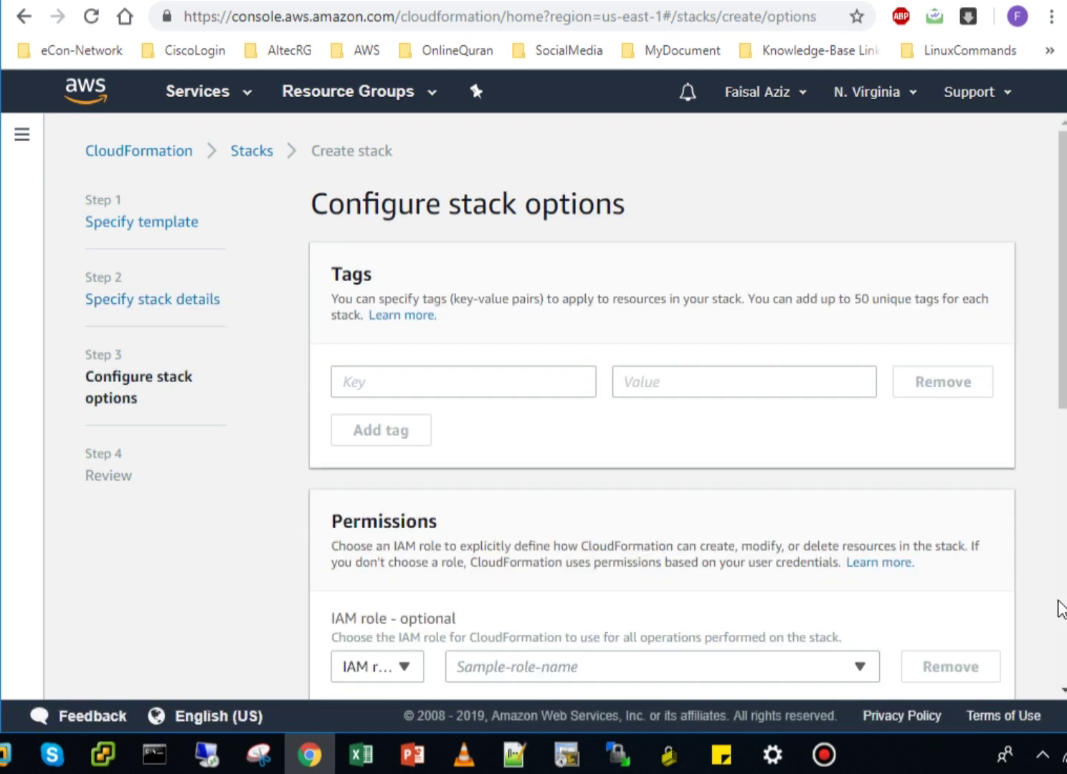
Review the stack options, keep all the defaults, and create the stack
scroll(1063, 609, down, 7)
scroll(1063, 428, up, 5)
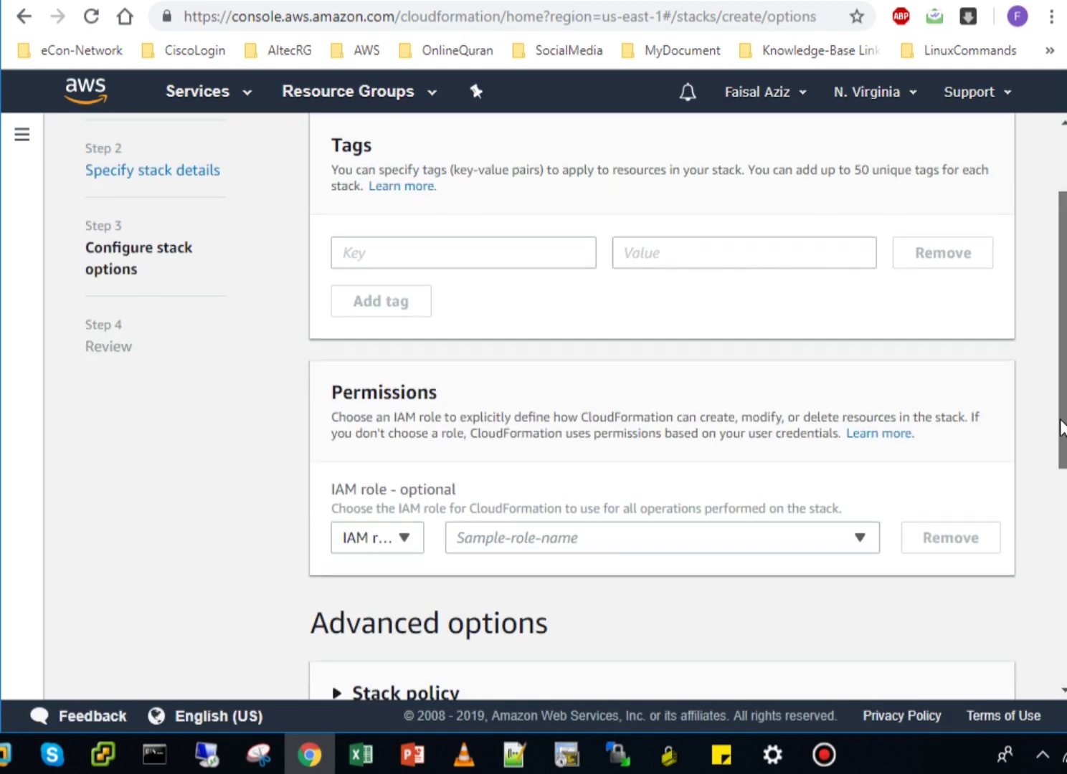
scroll(1061, 428, down, 6)
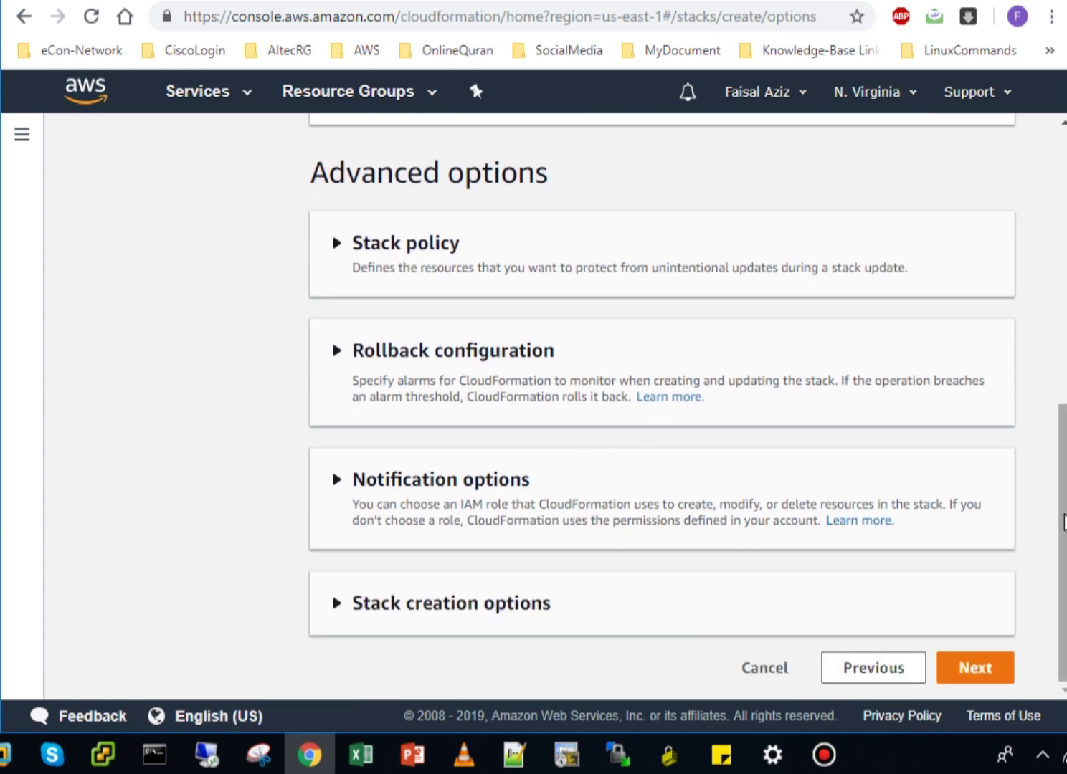
mouse_move(1064, 520)
mouse_down()
mouse_move(1063, 245)
mouse_move(1063, 526)
mouse_up()
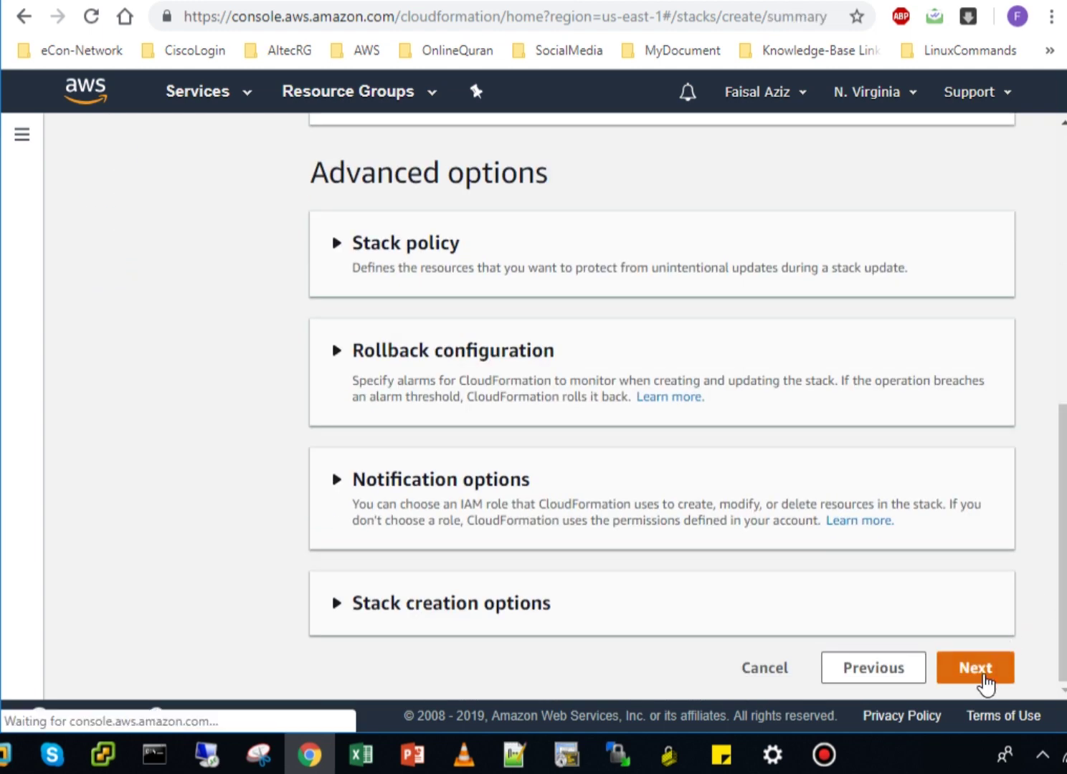
click(984, 676)
scroll(1064, 654, down, 6)
scroll(1064, 654, down, 10)
click(928, 678)
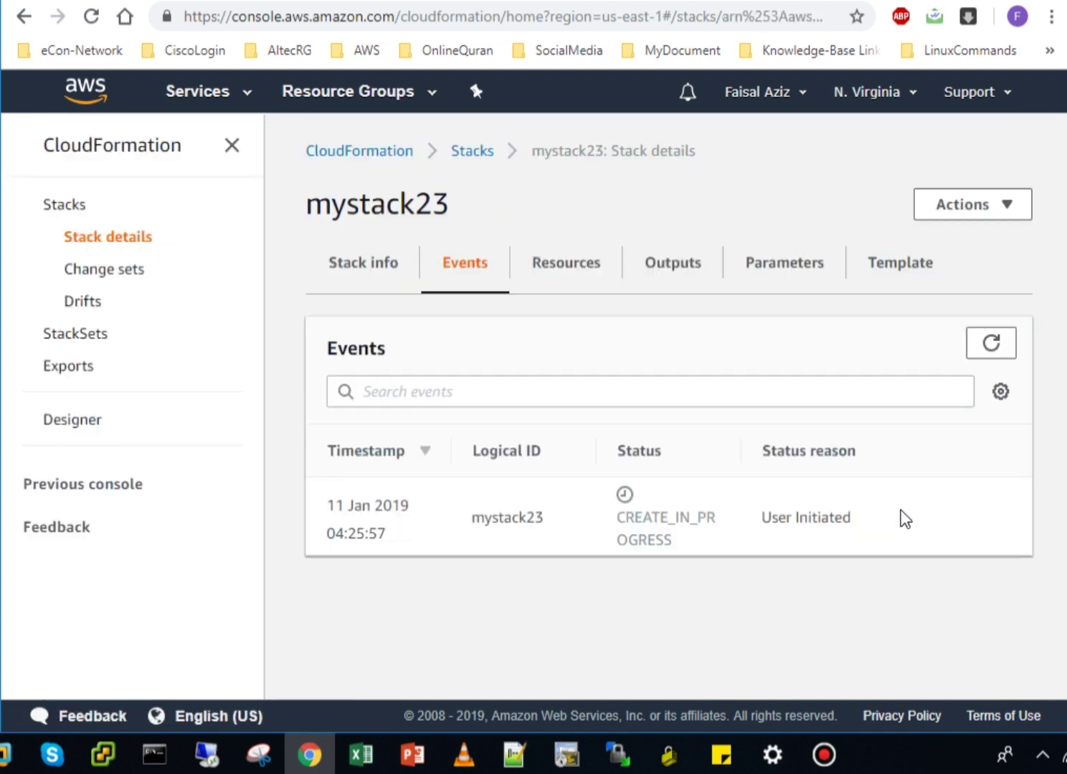
Refresh the mystack23 events and examine the status reason given for MyFirstEC2Instance
click(985, 346)
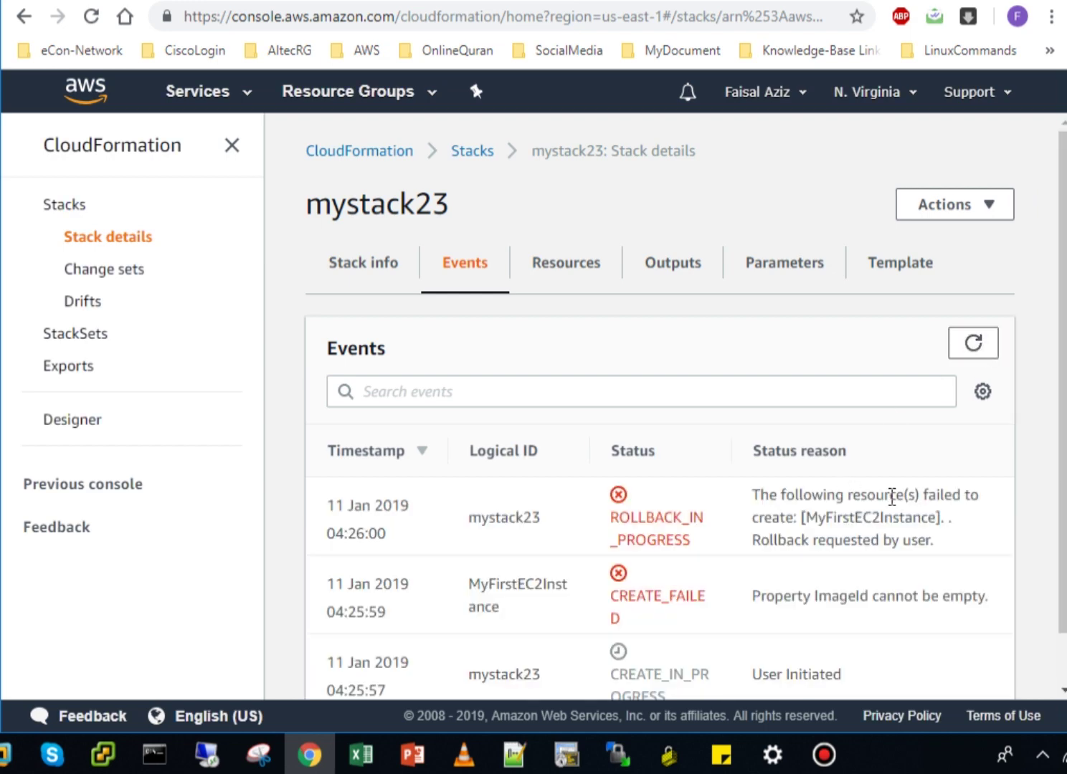
scroll(720, 549, down, 1)
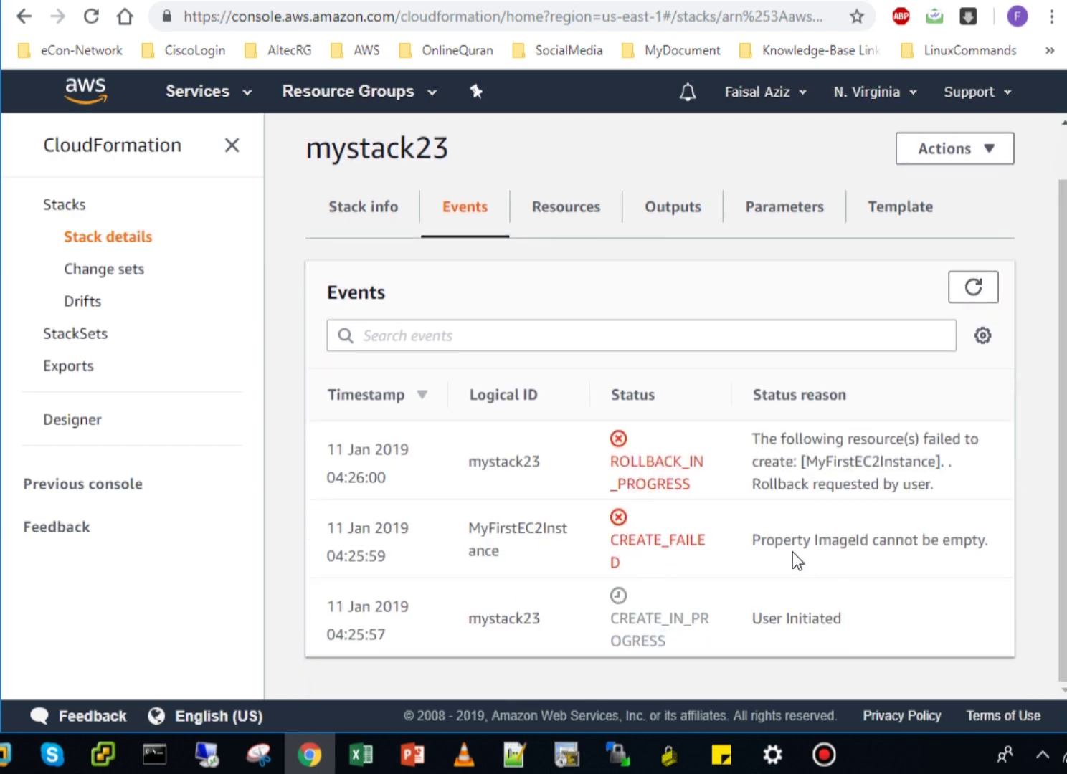
drag(753, 542, 986, 539)
click(988, 541)
click(206, 102)
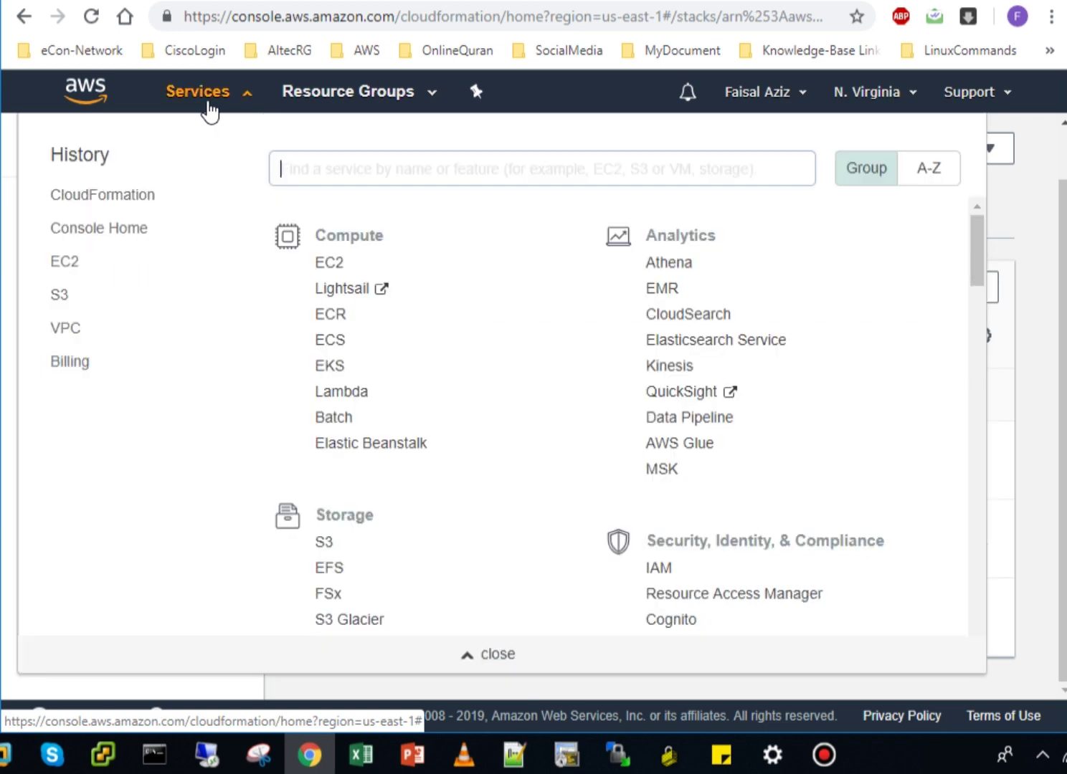
click(19, 18)
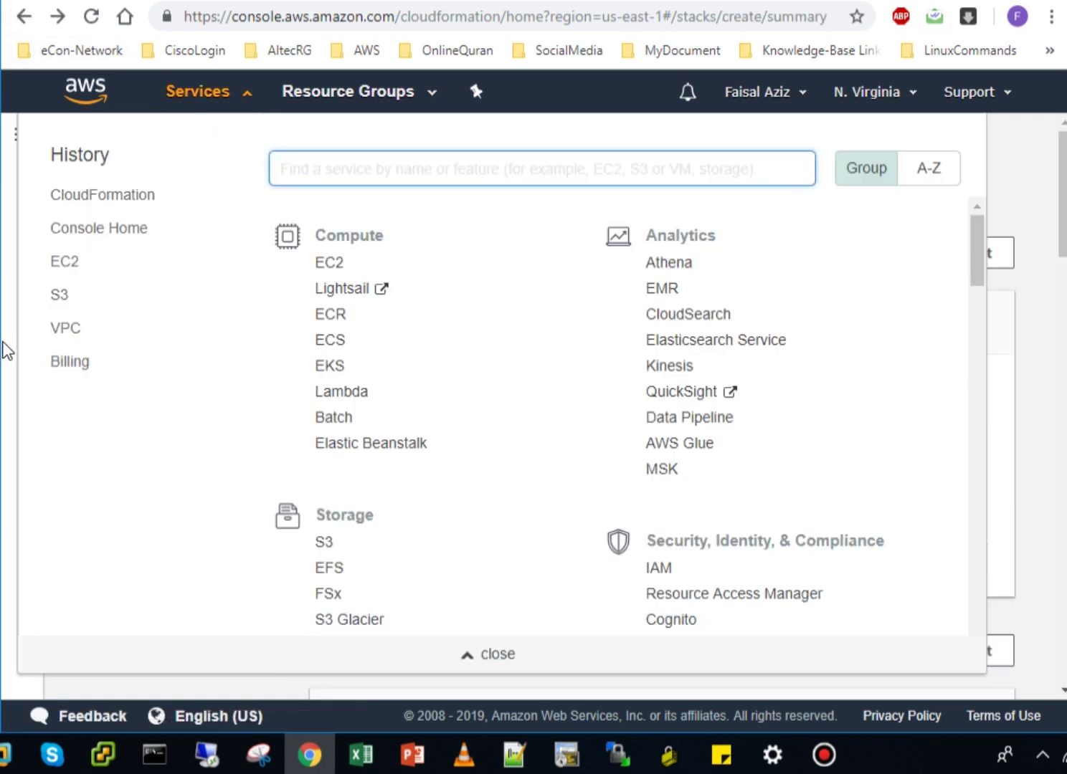
click(4, 343)
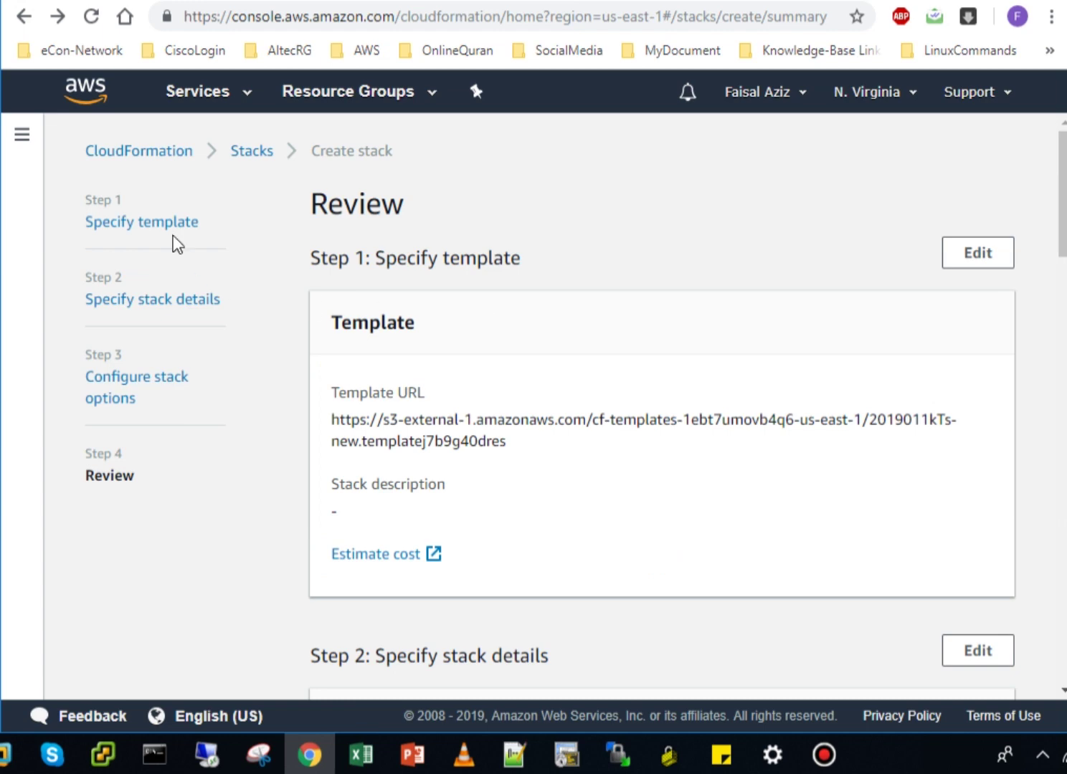
click(247, 152)
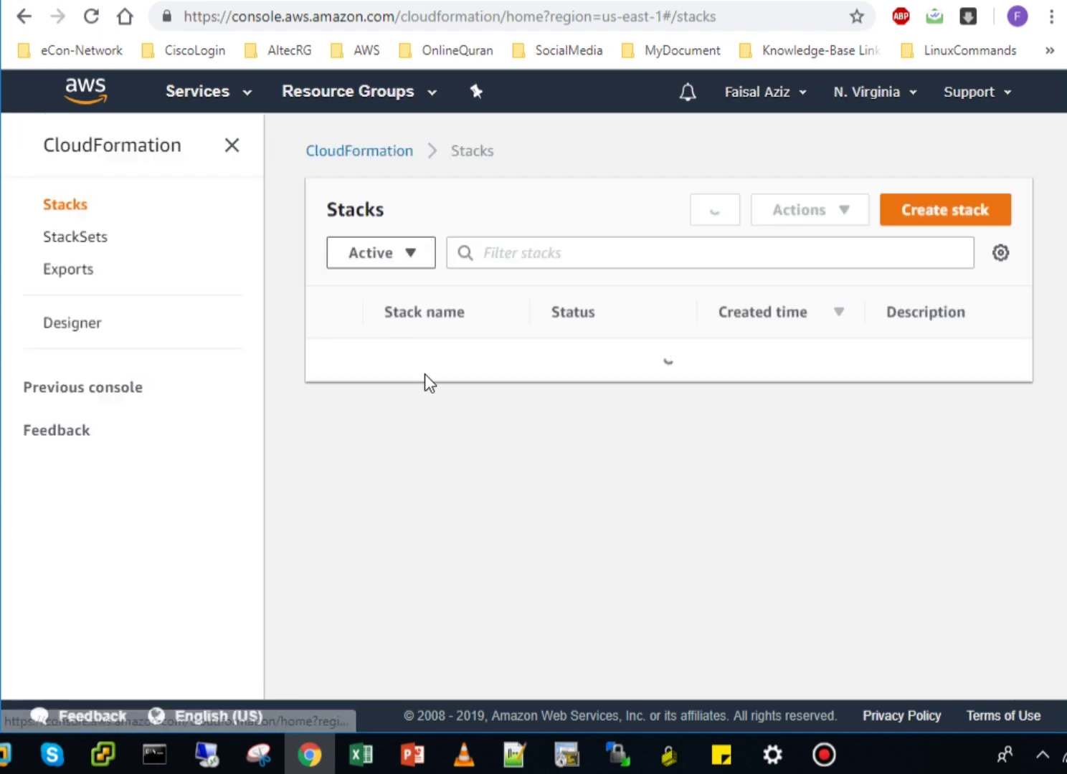
click(669, 467)
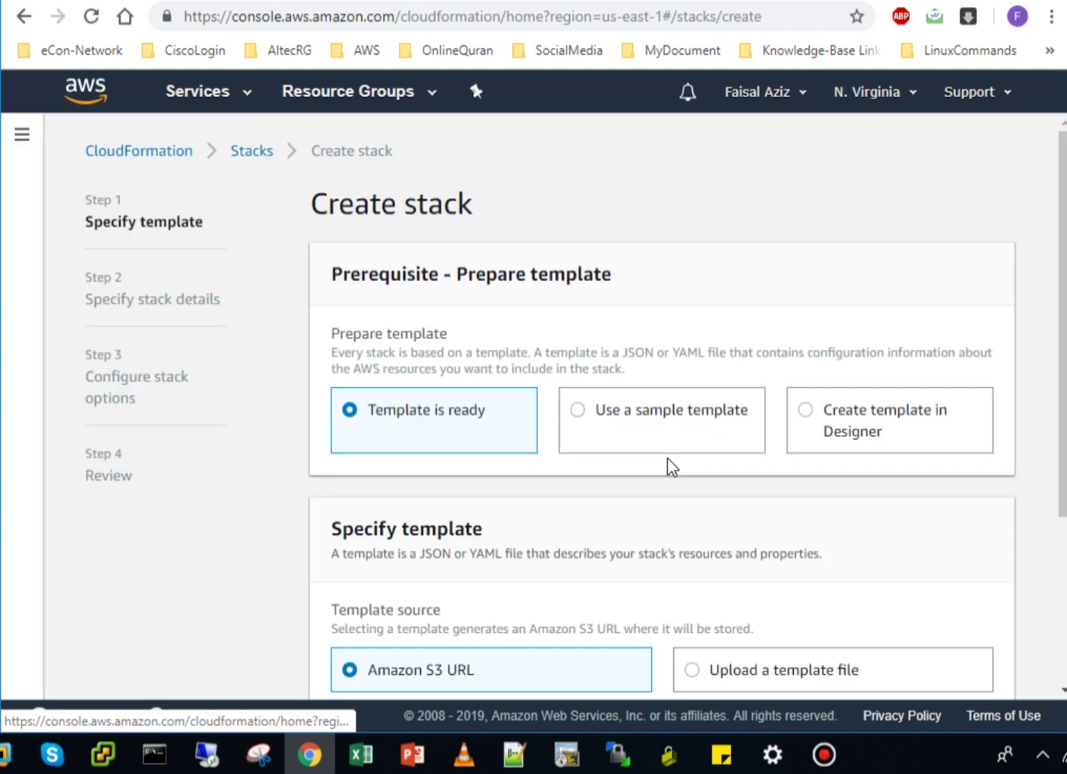
click(833, 412)
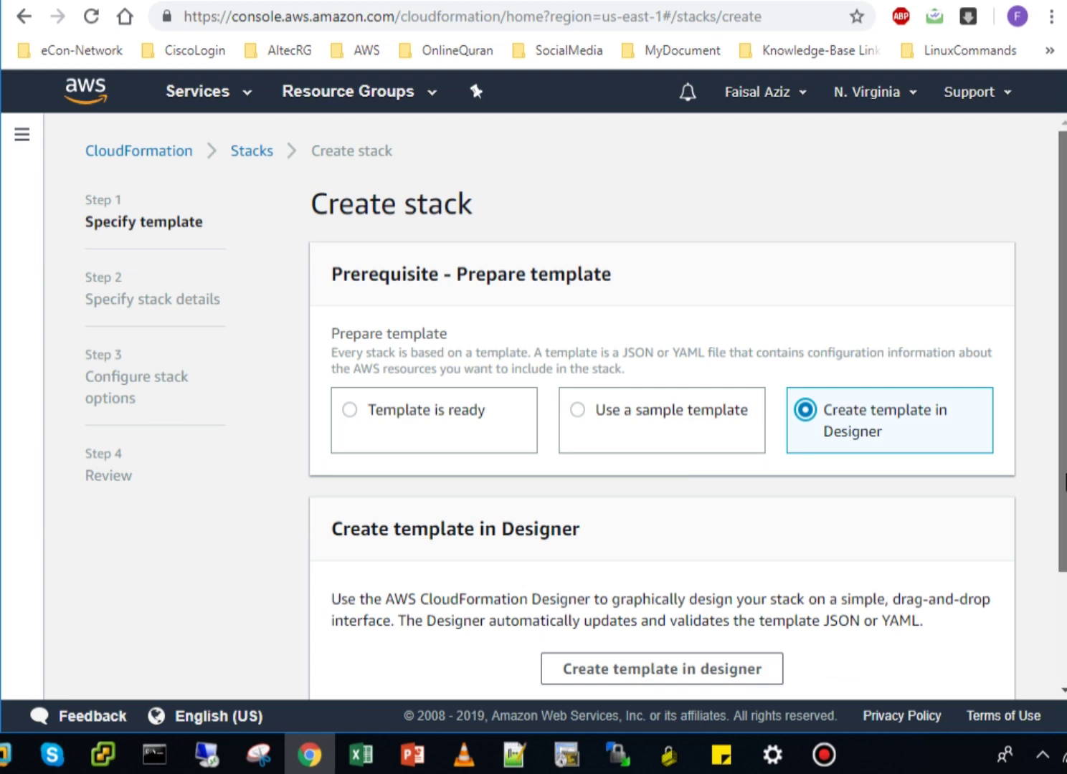
scroll(1065, 484, down, 2)
scroll(1064, 459, up, 1)
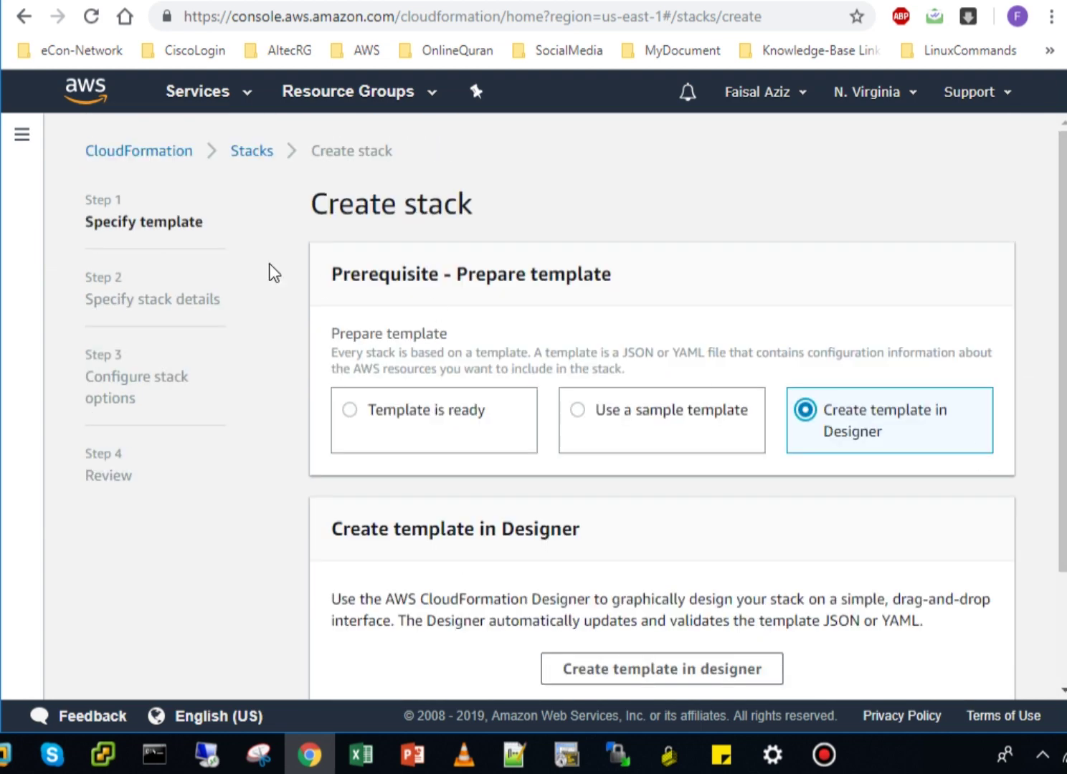
Return to the stacks list, refresh it, and open the template of mystack23
click(252, 157)
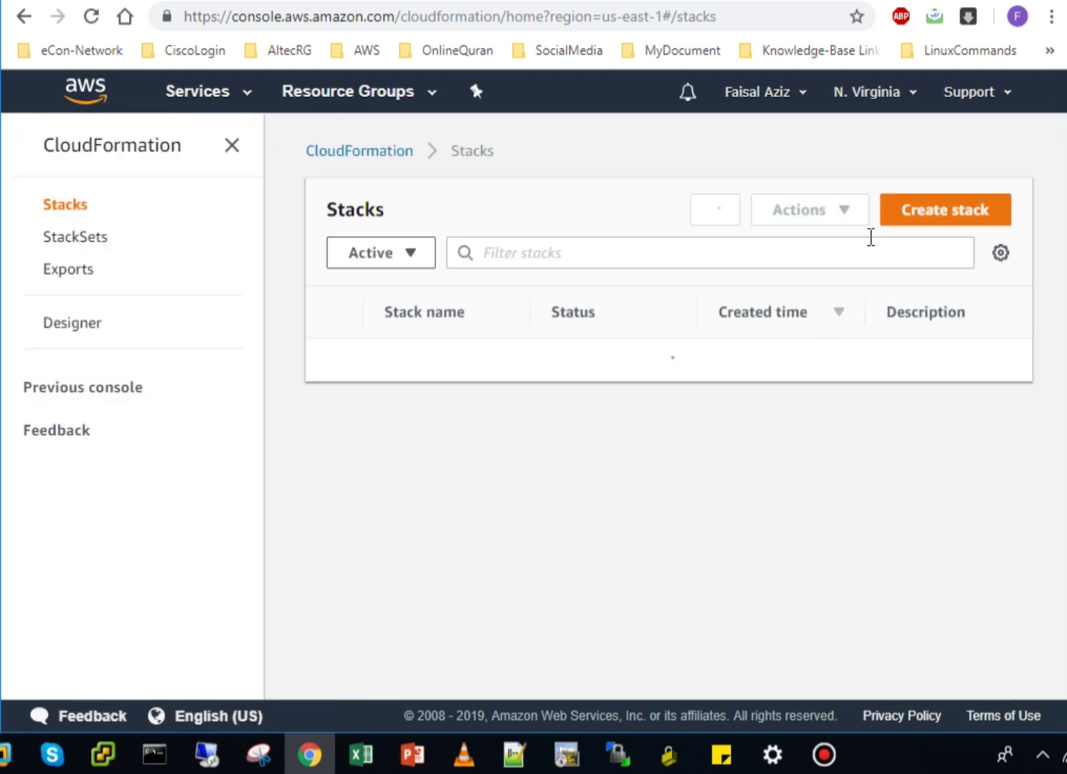
click(714, 210)
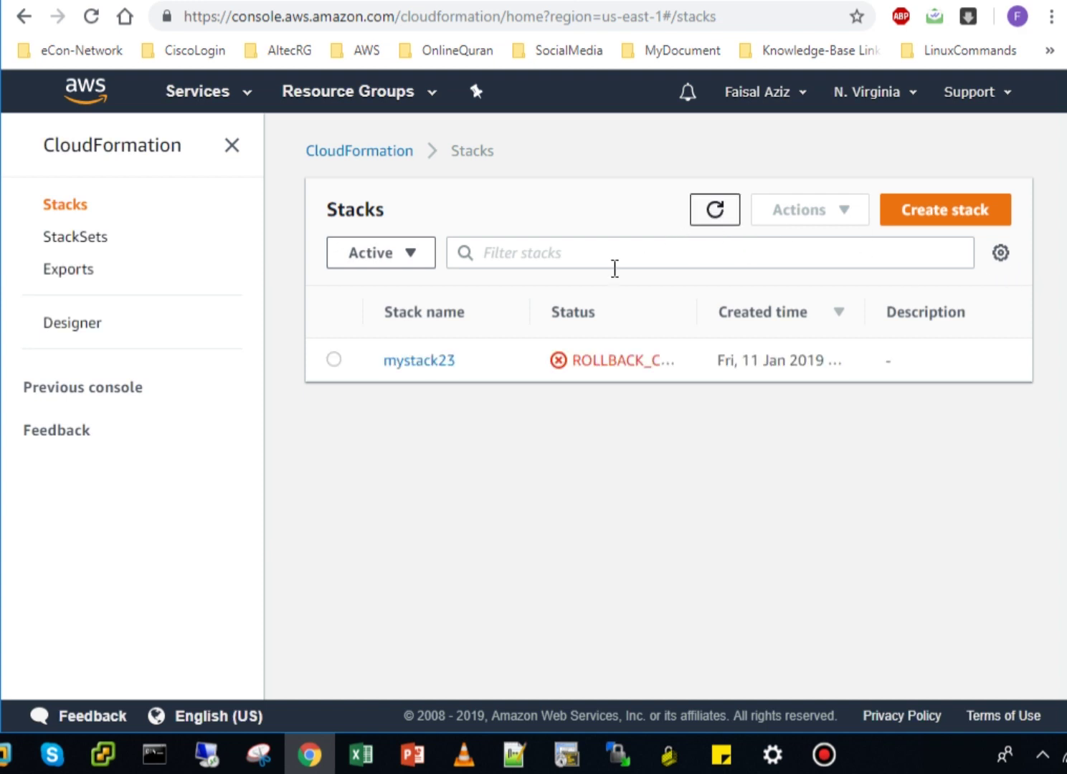
click(433, 365)
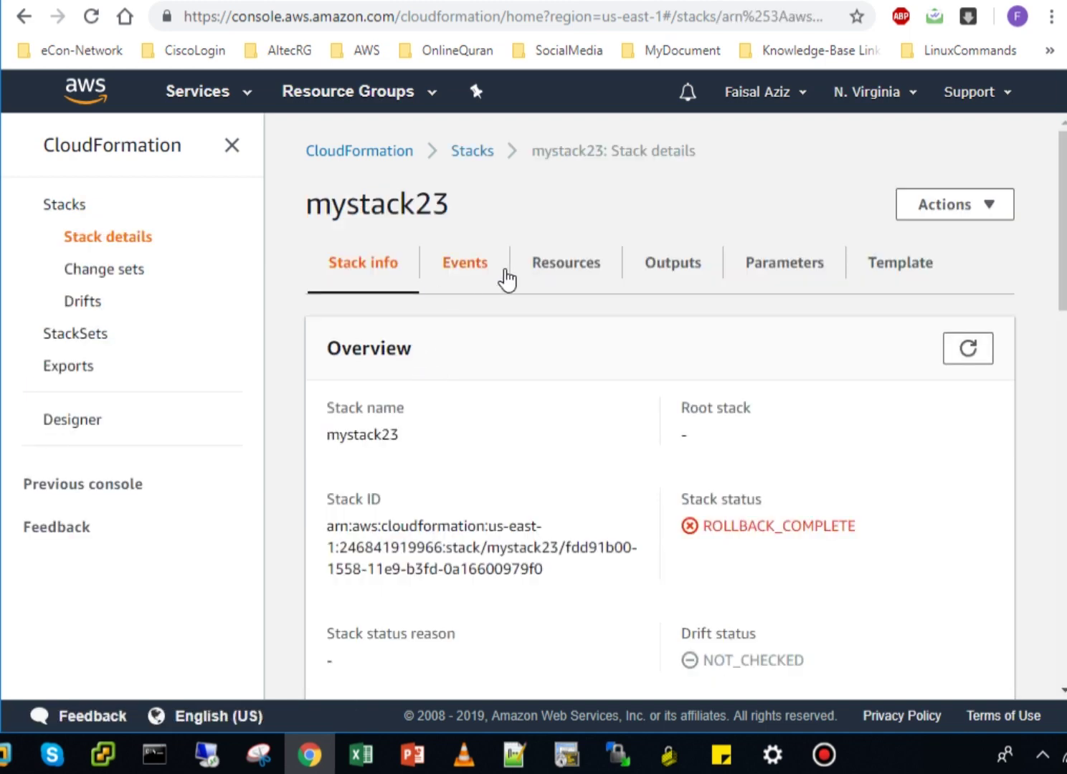
click(906, 285)
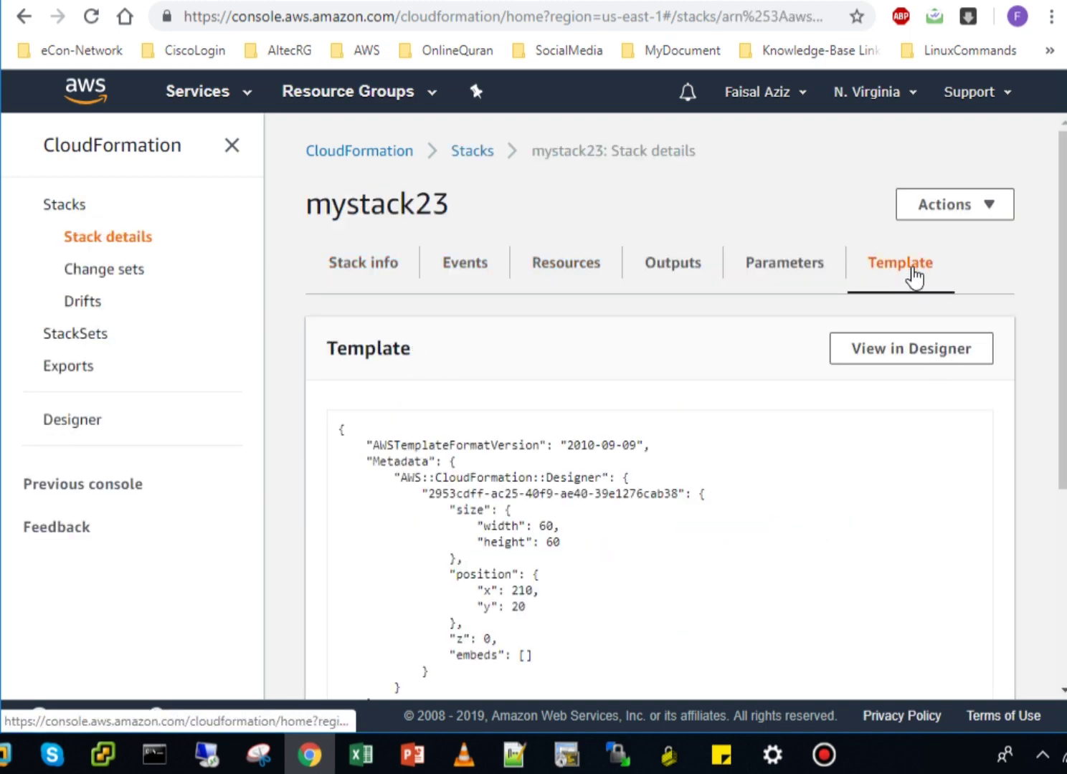
Examine the Resources section of the mystack23 template, including the Properties entry of MyFirstEC2Instance
click(915, 352)
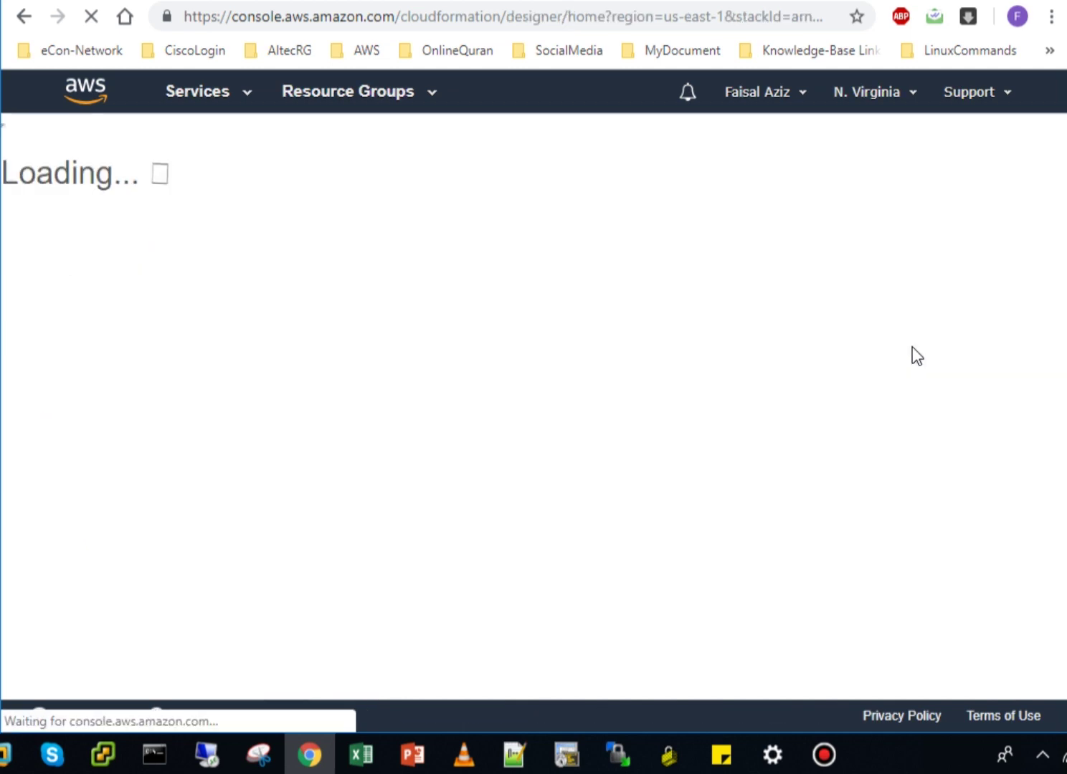
click(32, 23)
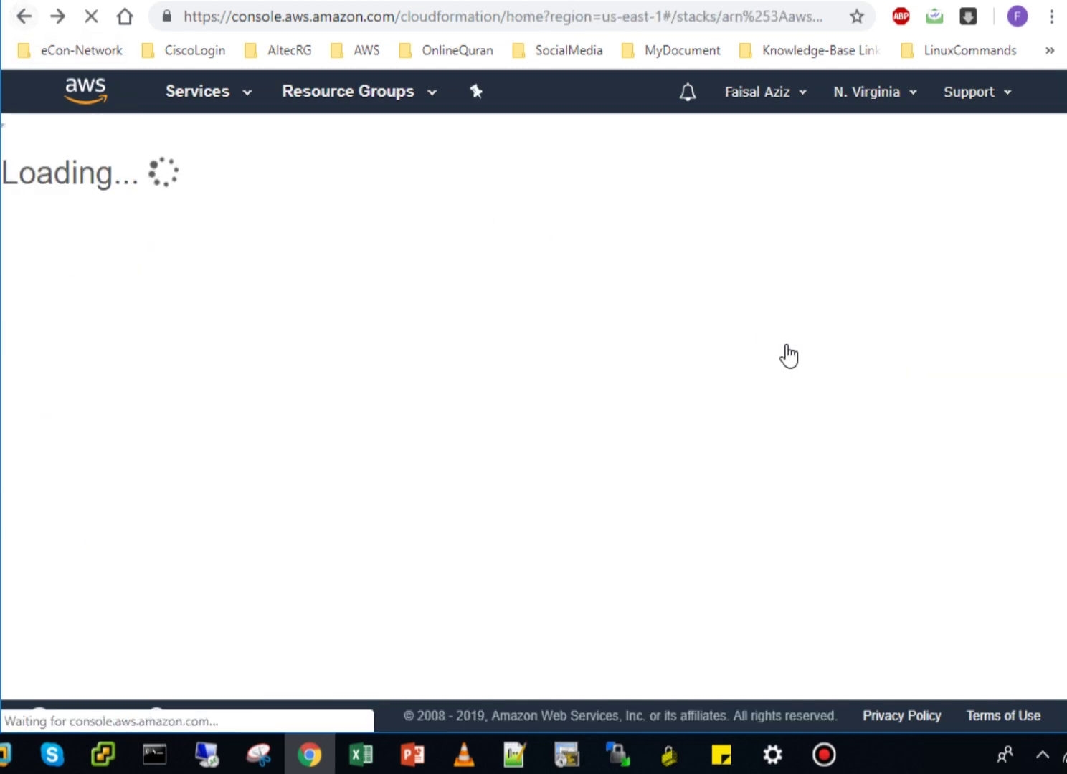
scroll(470, 490, down, 5)
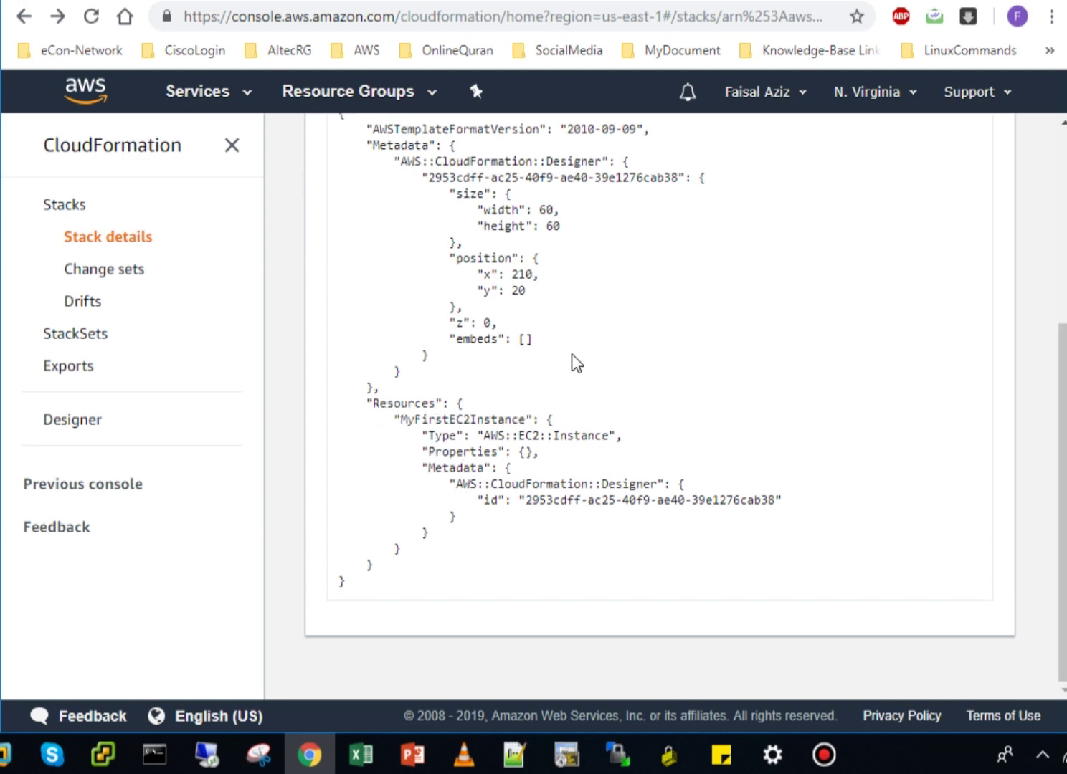
mouse_move(1063, 551)
mouse_down()
mouse_move(1064, 473)
mouse_move(1063, 532)
mouse_up()
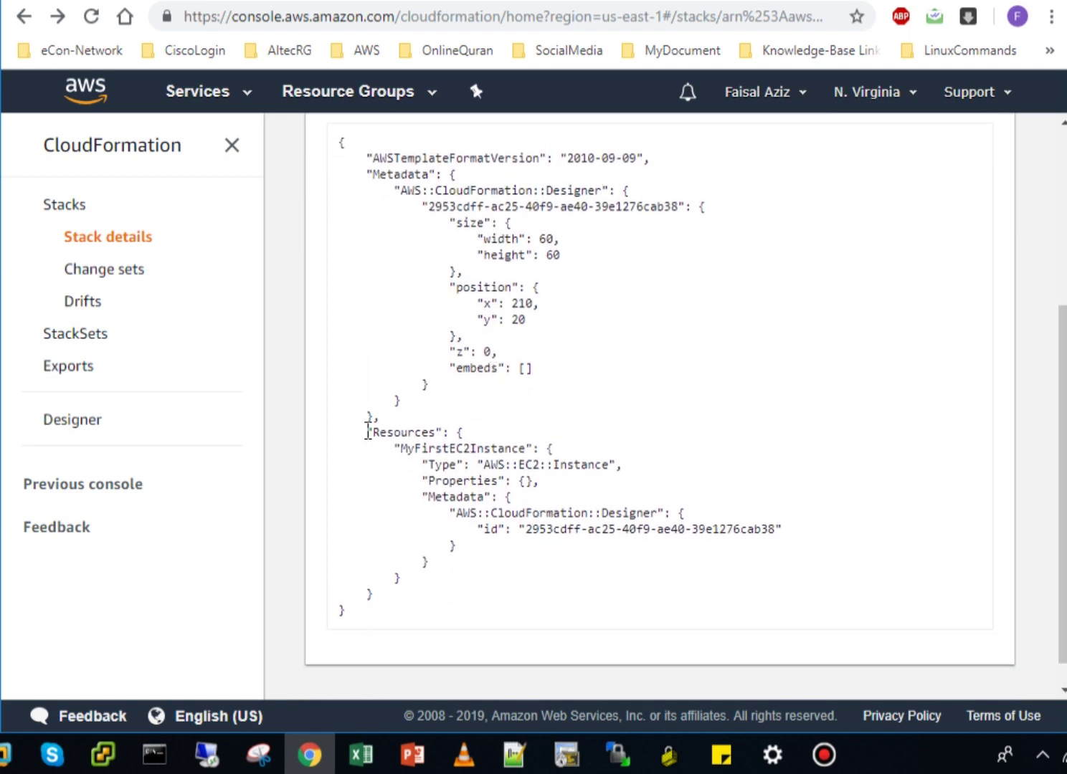
drag(366, 433, 561, 483)
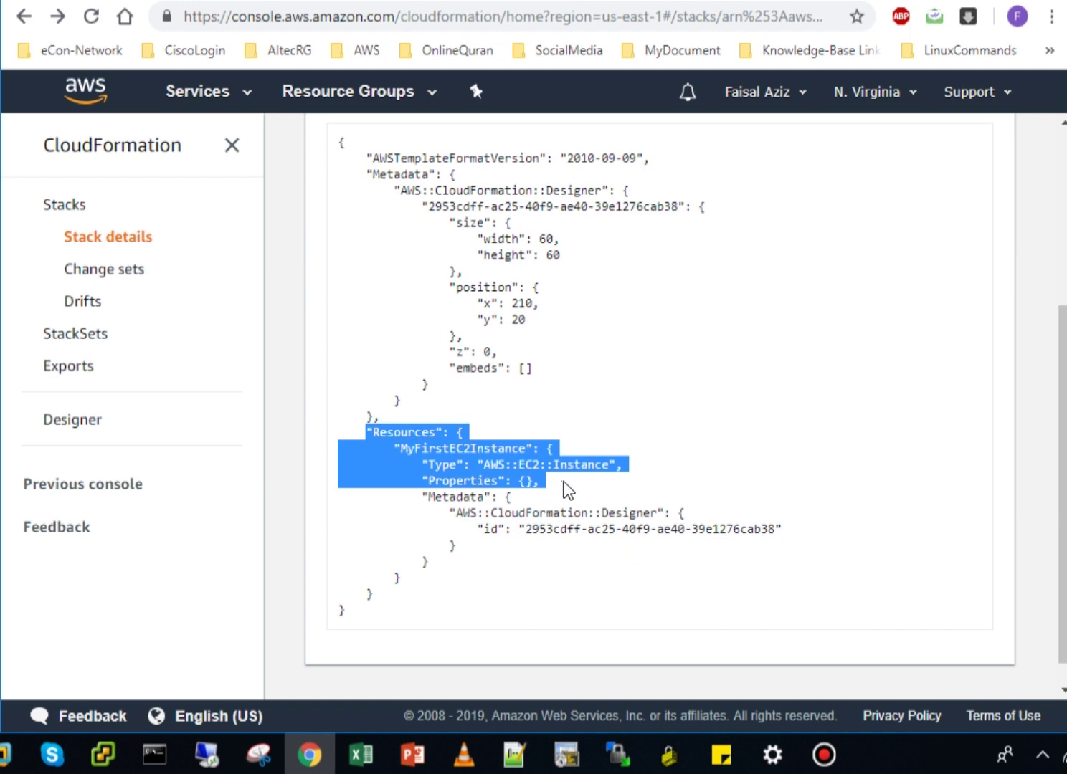
click(526, 482)
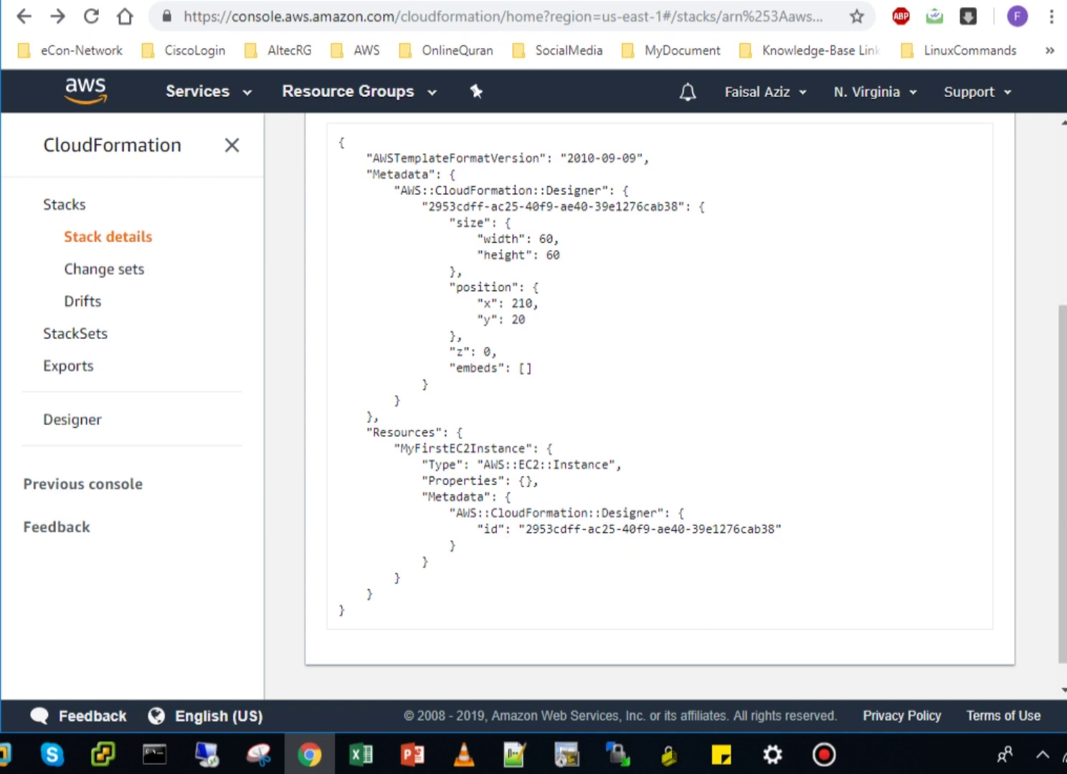
Open the mystack23 template in Designer and add the property "ImageId" : "ami-041114ddee4a98333" to MyFirstEC2Instance
click(1065, 286)
click(928, 347)
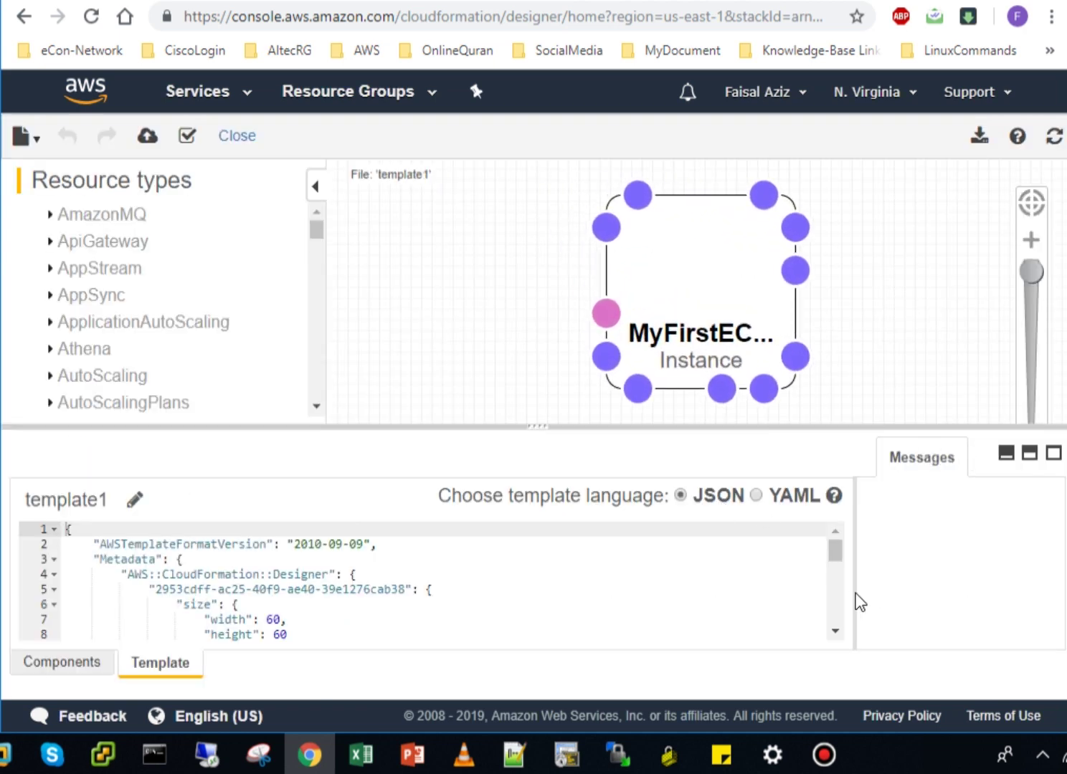
scroll(836, 597, down, 3)
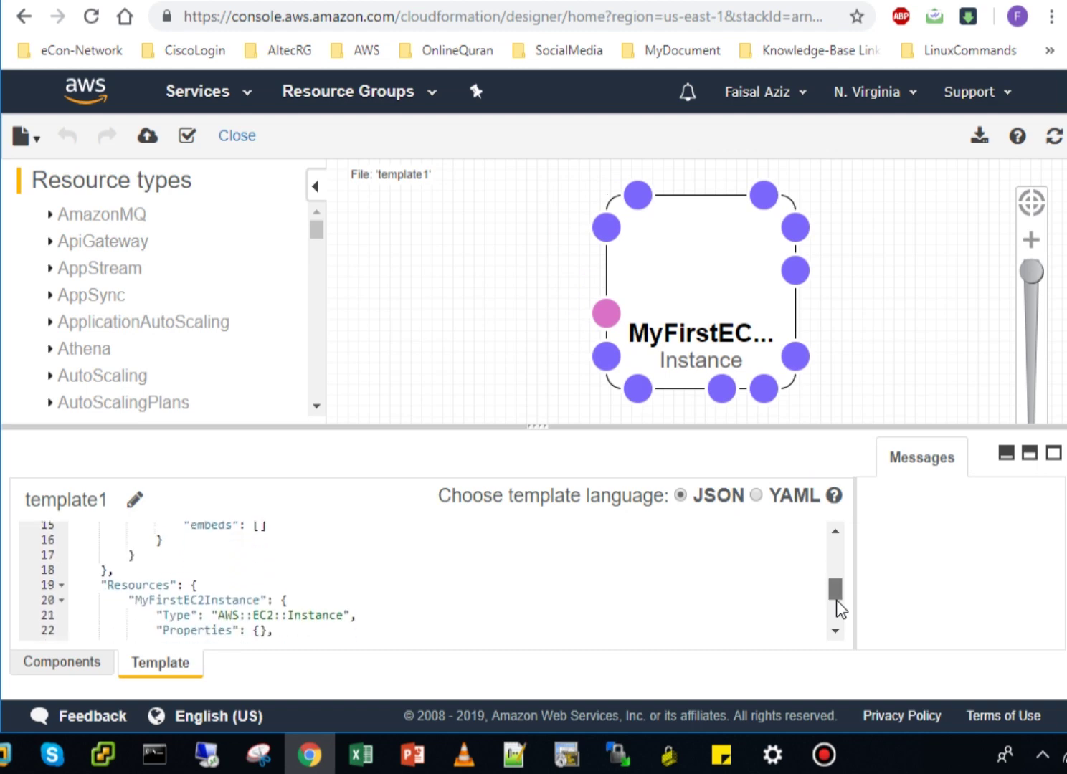
scroll(836, 602, down, 1)
click(260, 578)
key(Return)
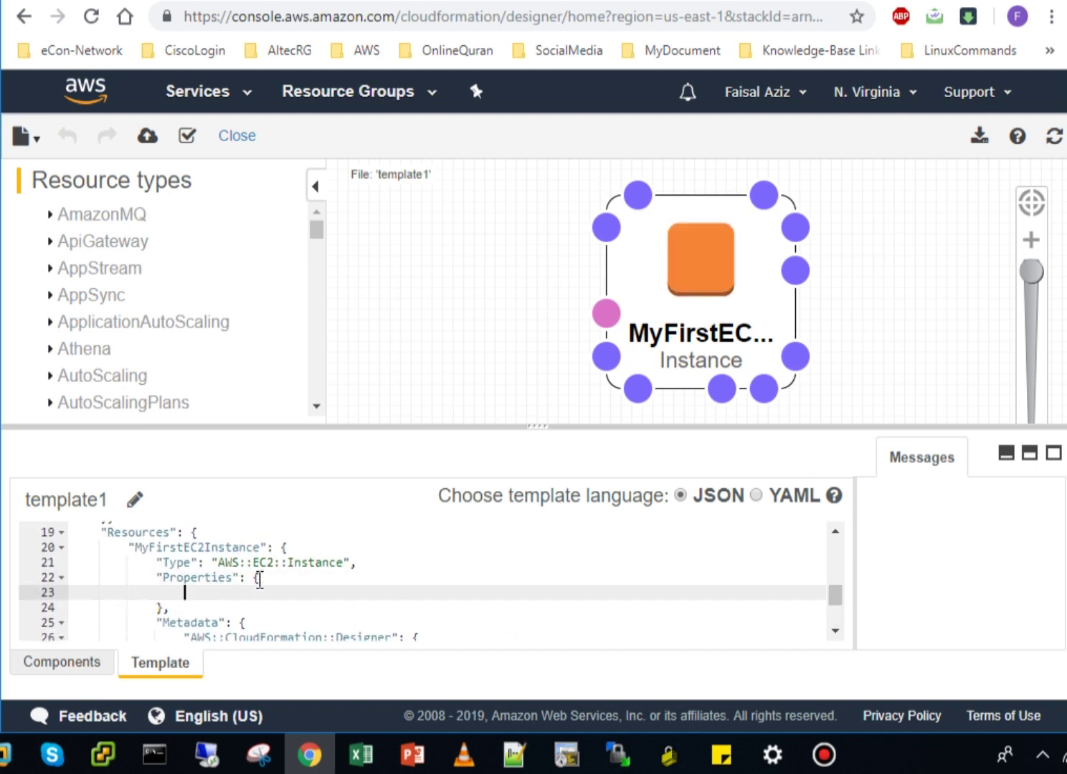
text("")
text(:)
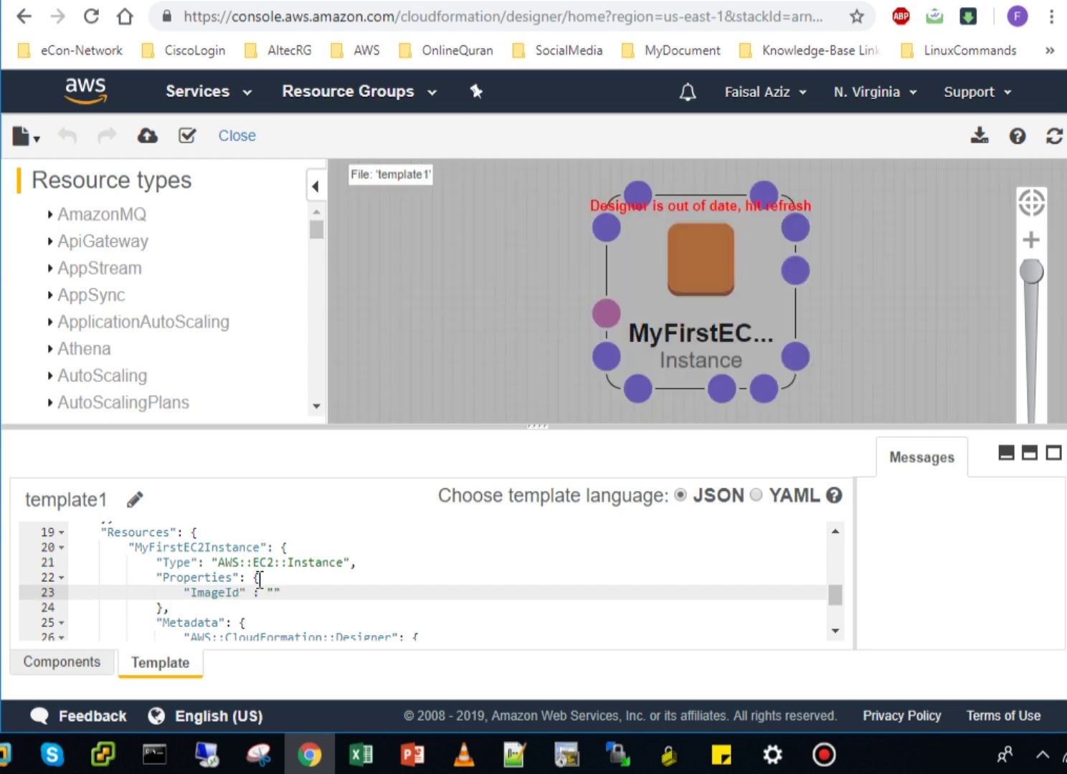
text(ami-041114ddee4a98333)
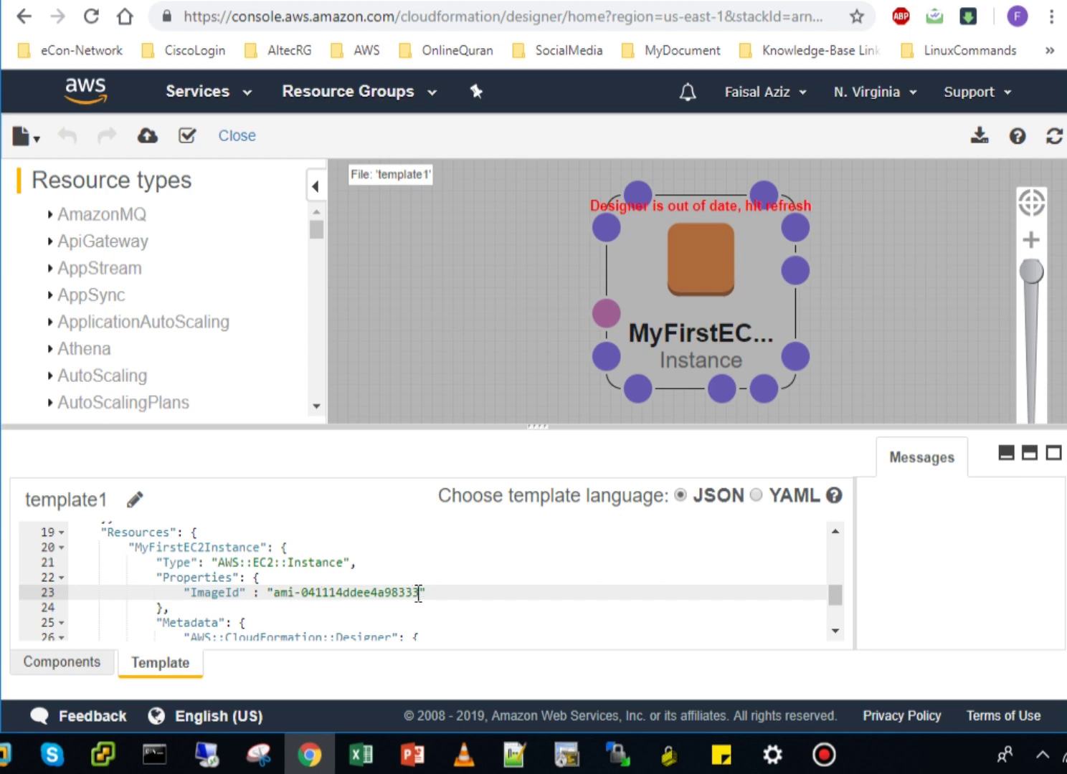
Check the Microsoft Windows Server 2016 Base AMI ID in the EC2 launch wizard, then view the running EC2 instances
click(824, 2)
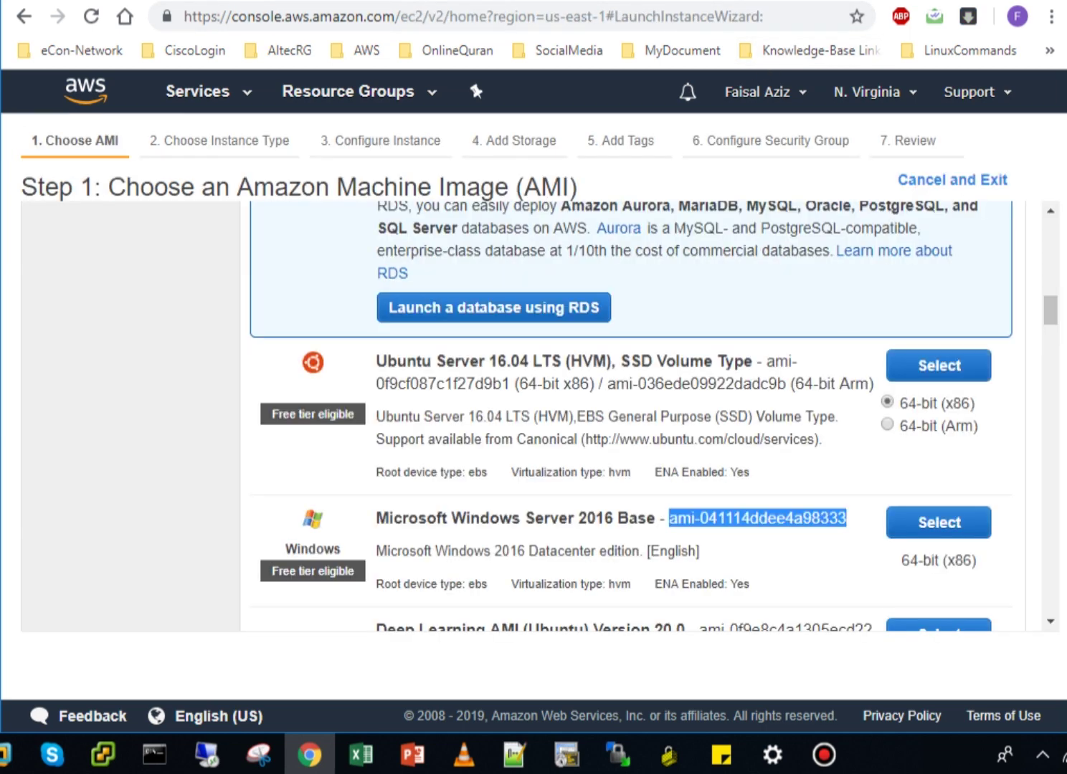
click(849, 522)
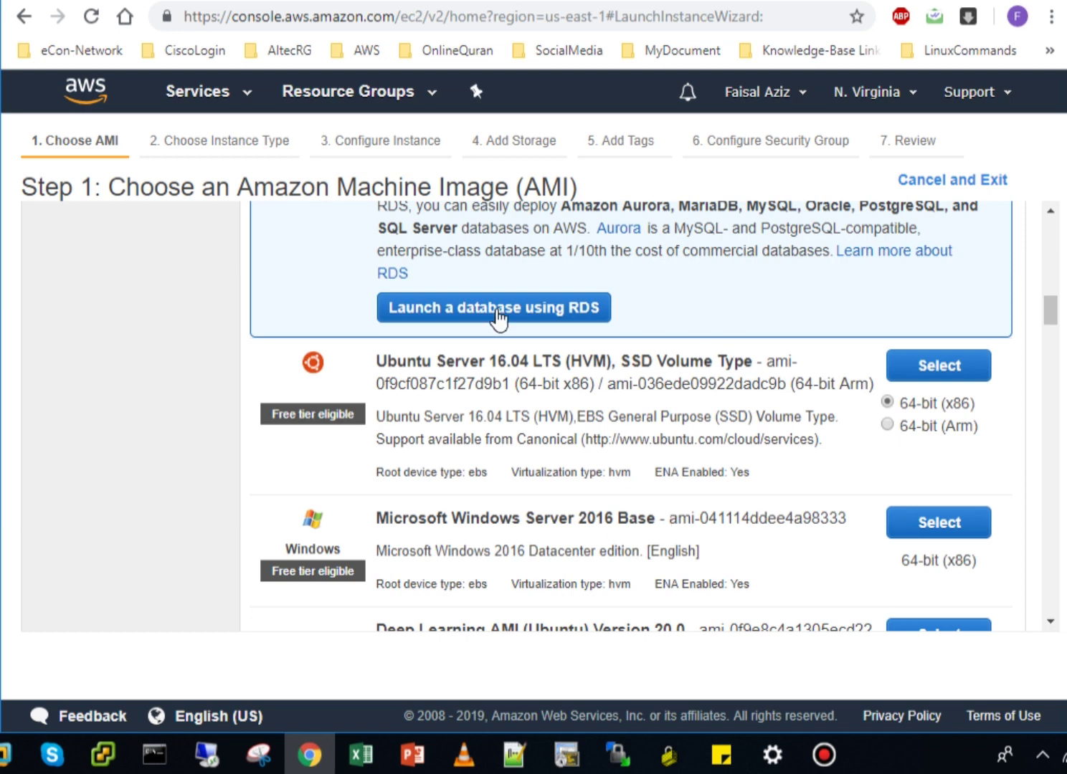
click(178, 93)
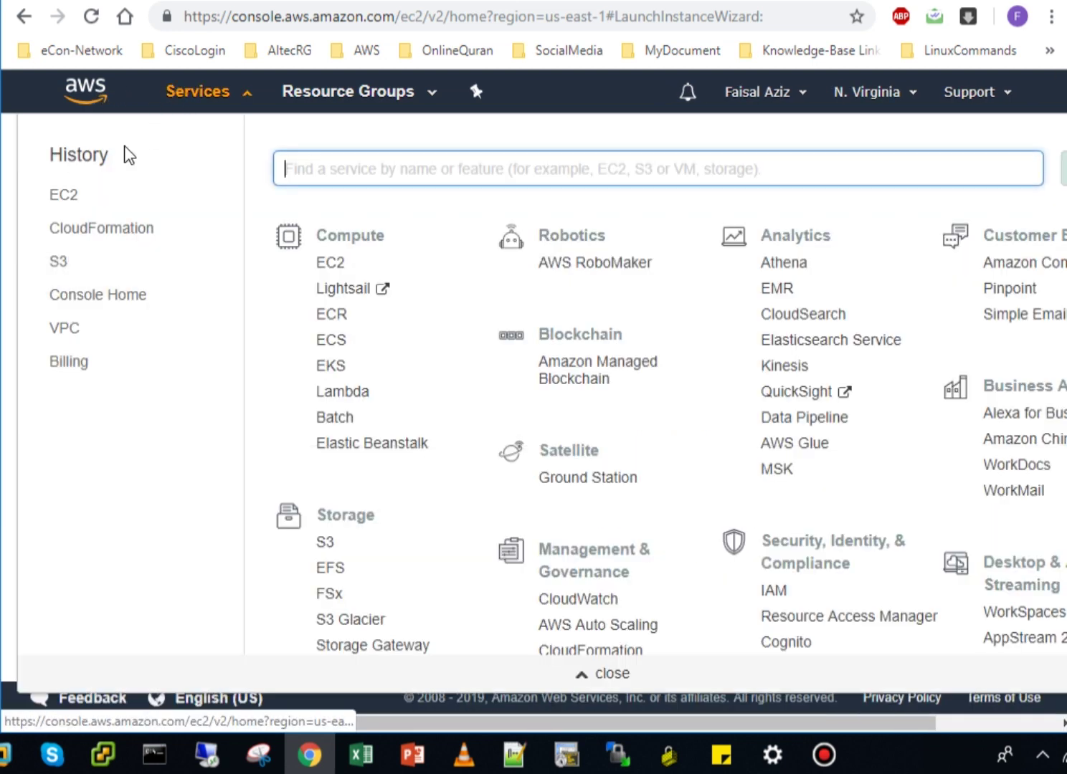
click(73, 201)
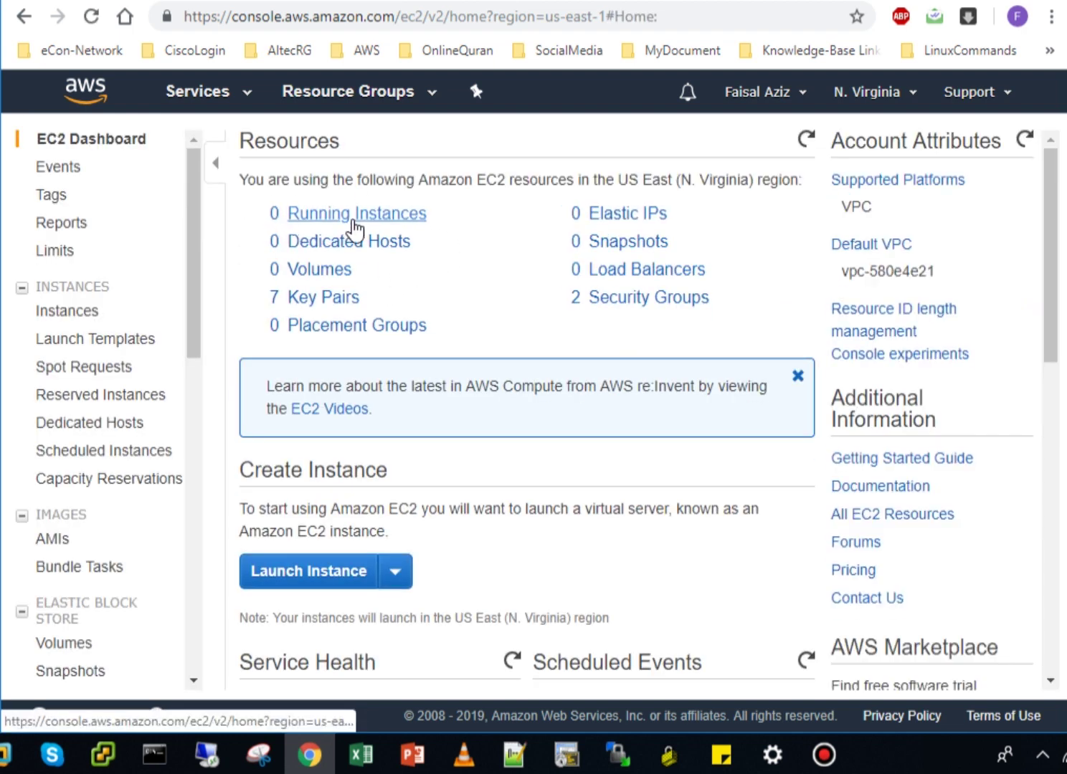
click(351, 215)
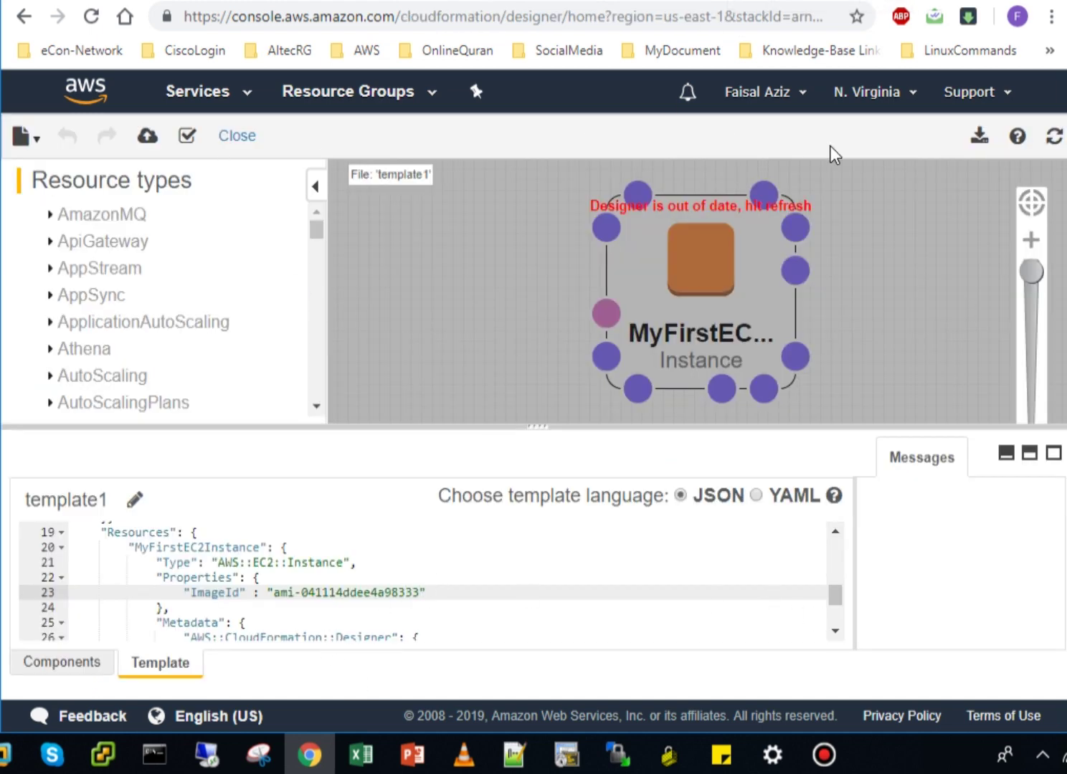
Return to Designer, refresh the diagram to match the edited code, and validate the template
click(1050, 136)
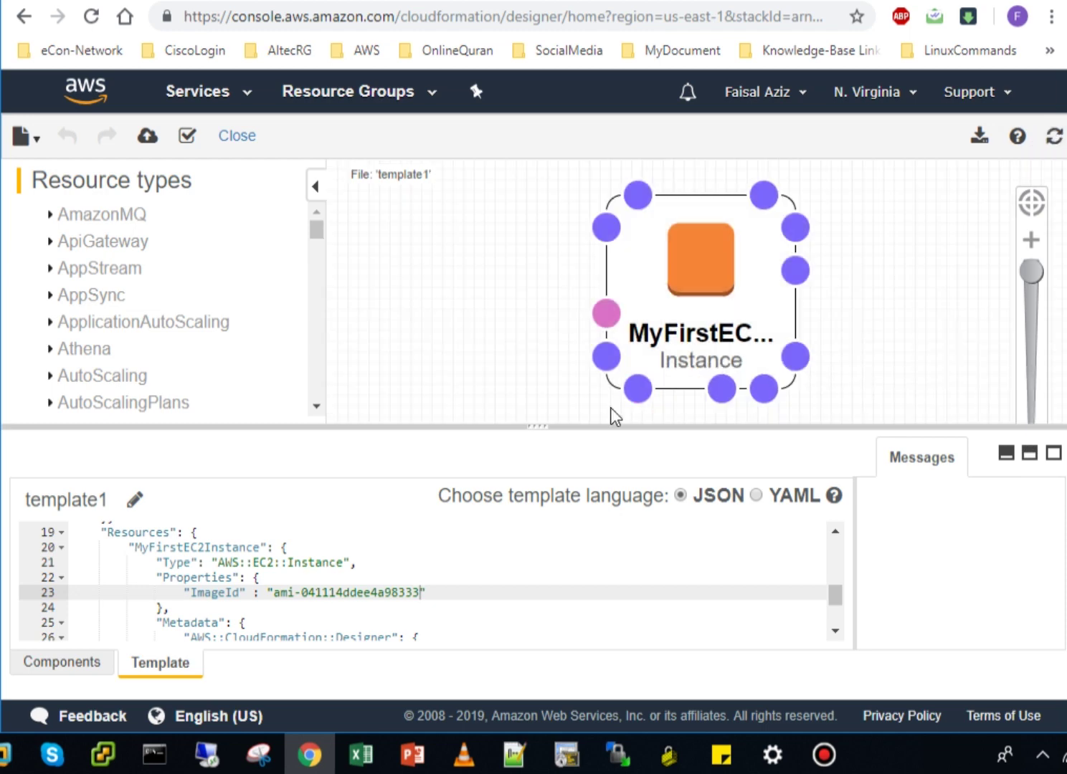
click(188, 136)
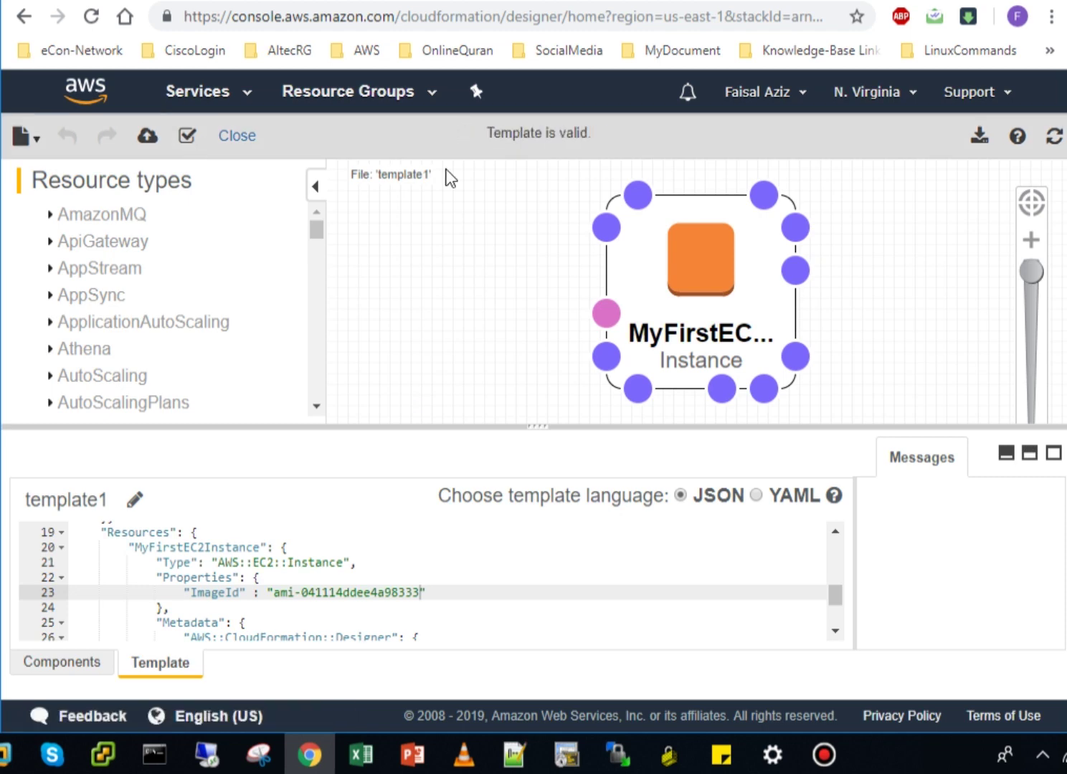
Start creating a stack from the corrected template and accept its Amazon S3 URL as the template source
click(149, 137)
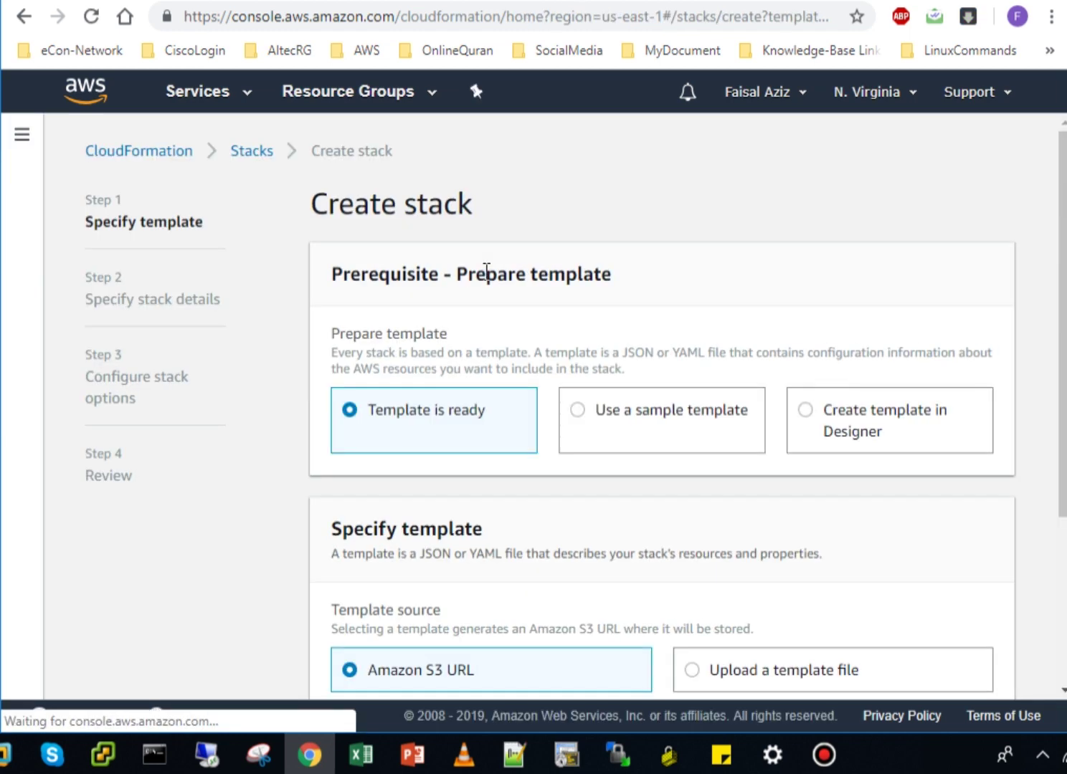
scroll(975, 636, down, 4)
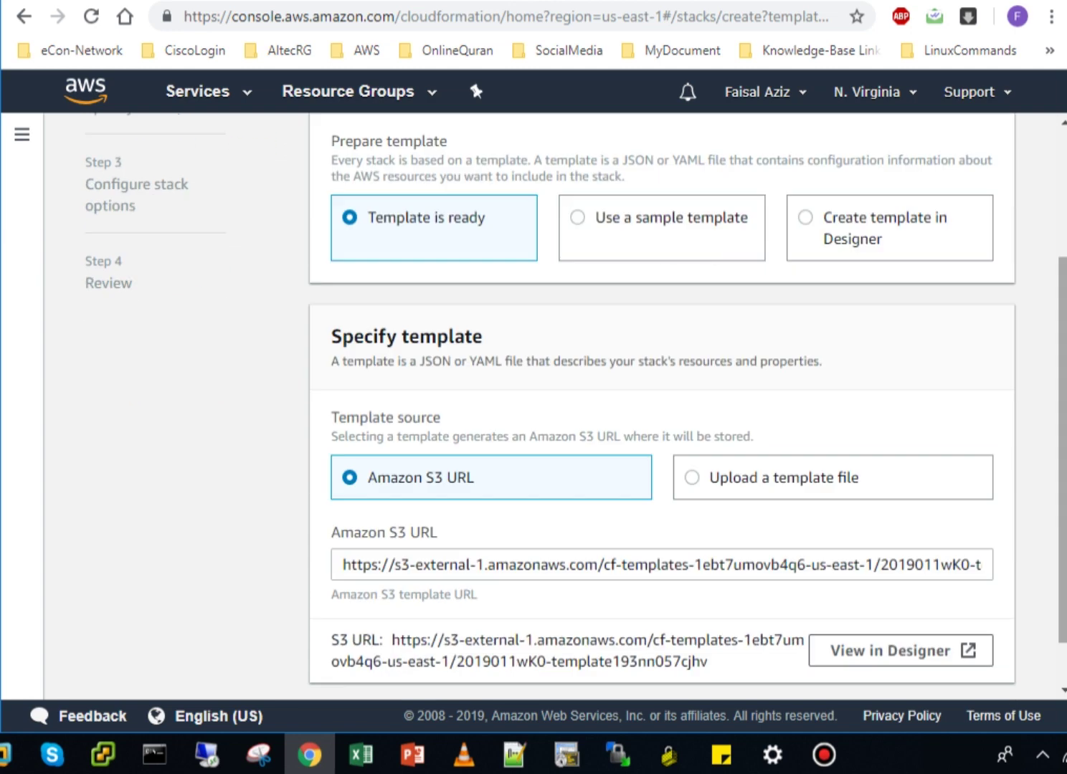
click(973, 668)
Name the new stack mystack2
click(494, 366)
text(mys)
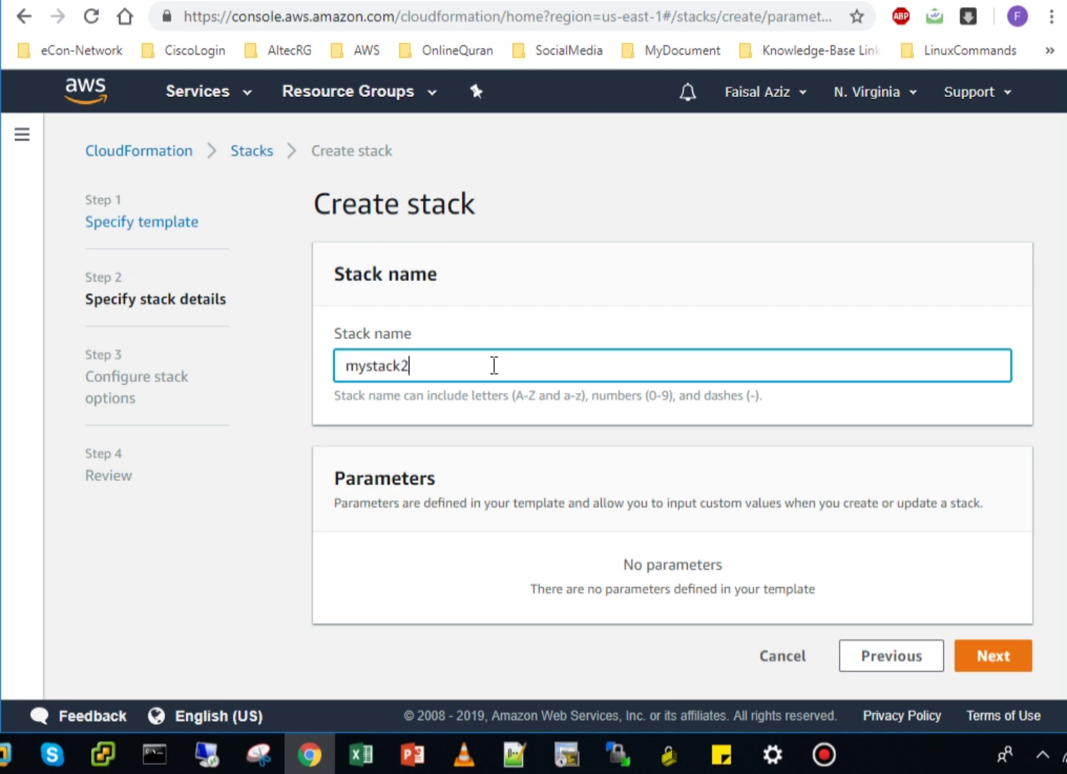
text(tack2)
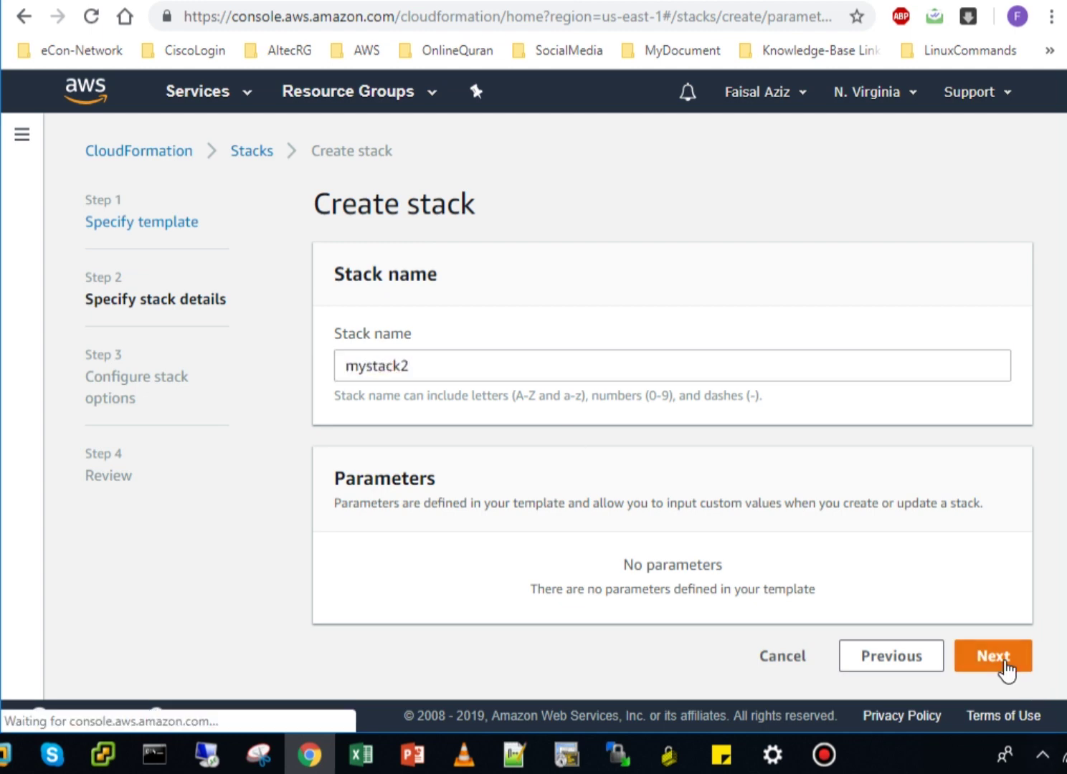
Accept the stack details and add a tag with key Name and value UITAEC2
click(1004, 660)
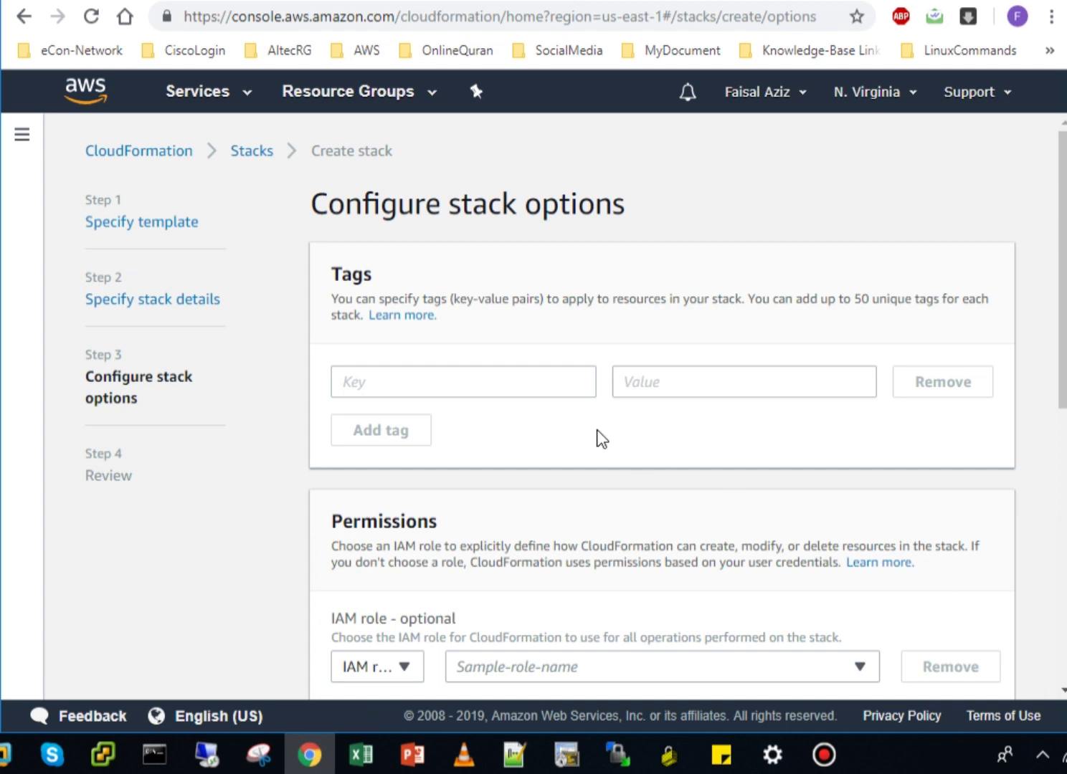
click(574, 380)
key(Down)
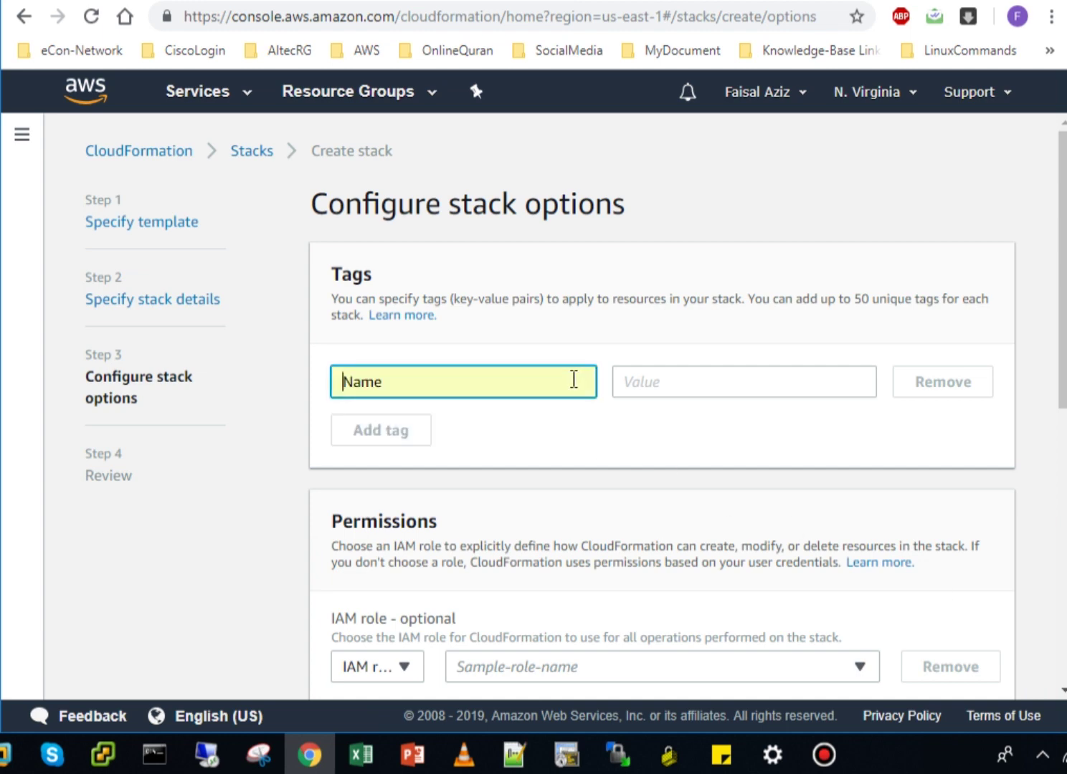
key(Return)
key(Tab)
text(UIT)
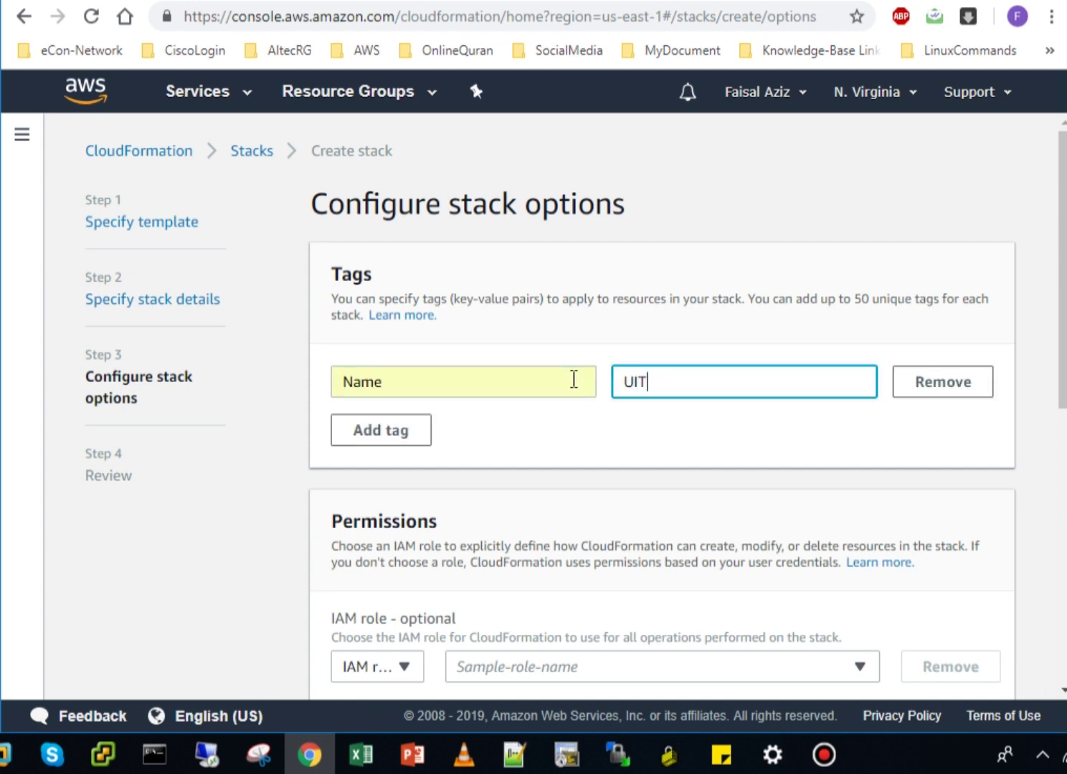
text(AEC2)
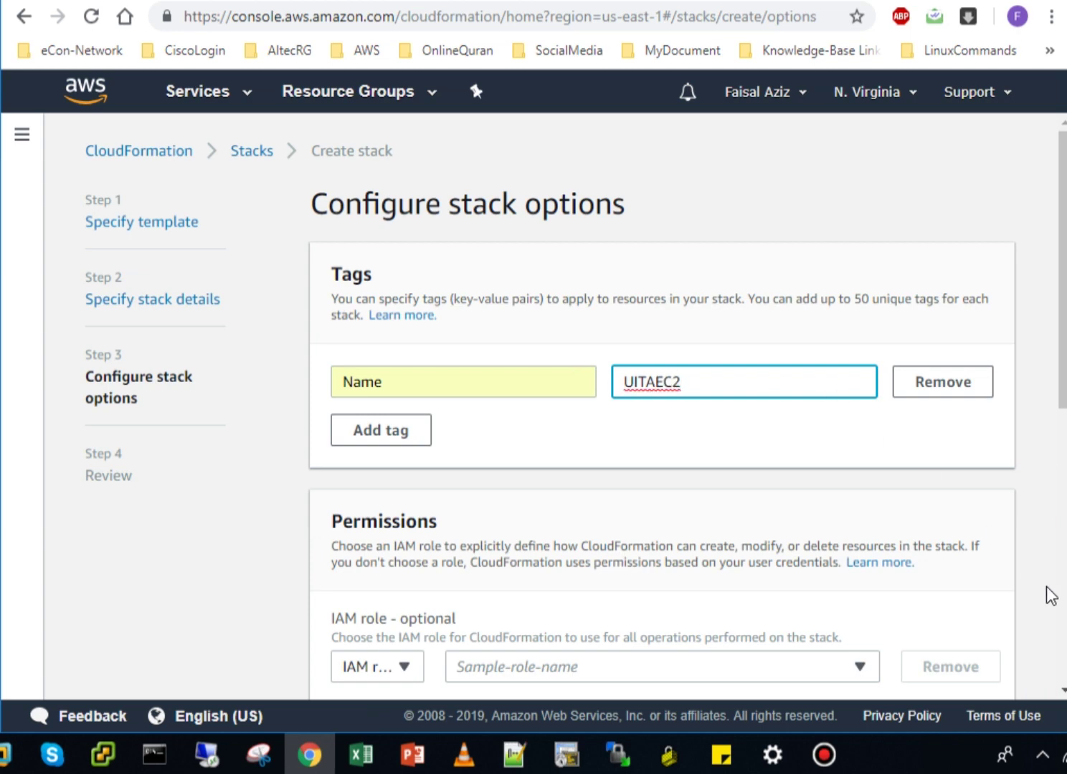
Keep the remaining stack options at their defaults, review the settings and create the stack mystack2
scroll(1062, 614, down, 8)
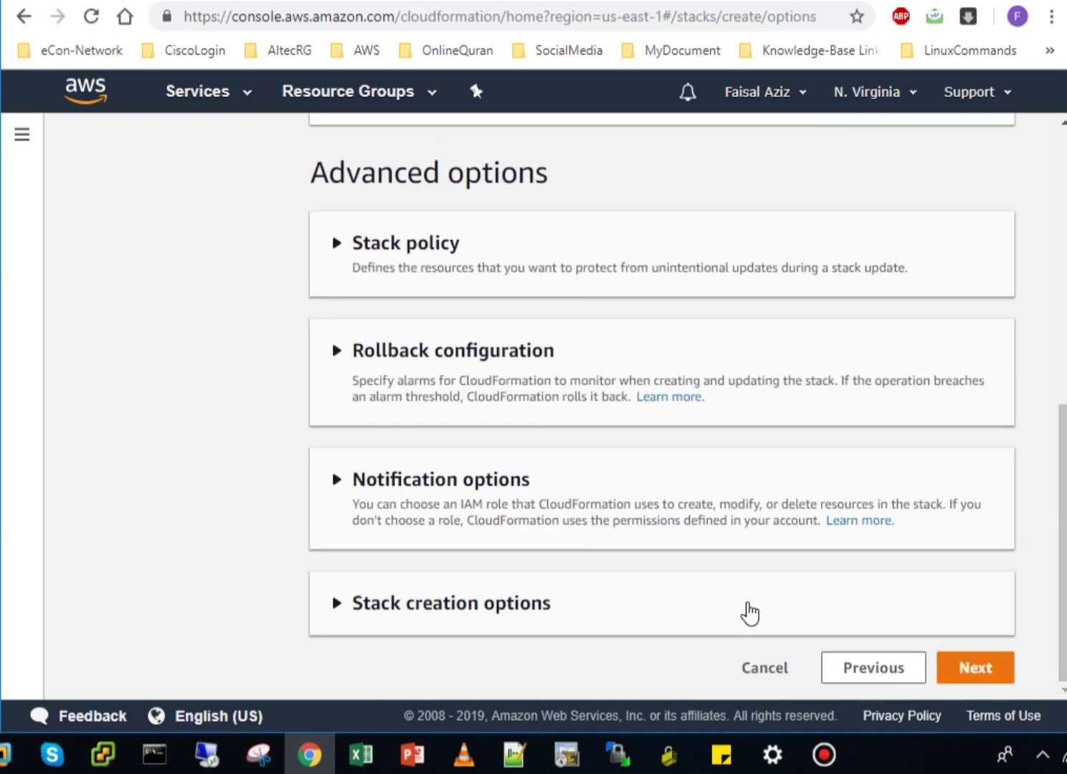
click(973, 671)
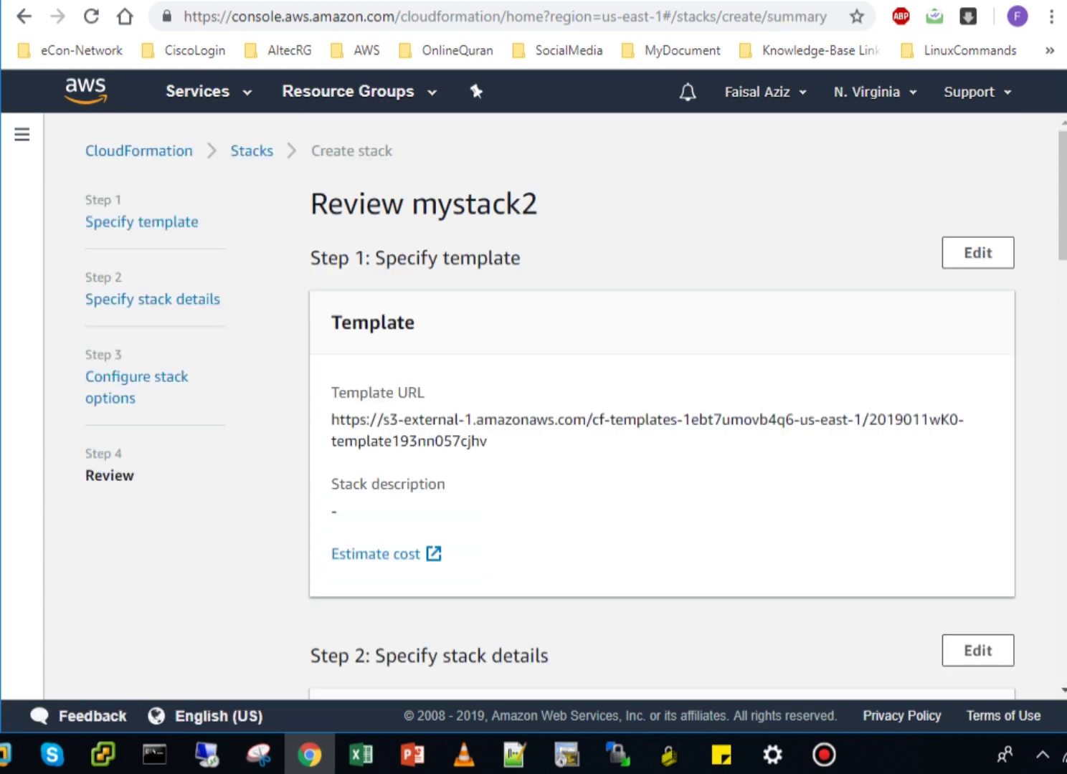
scroll(662, 409, down, 15)
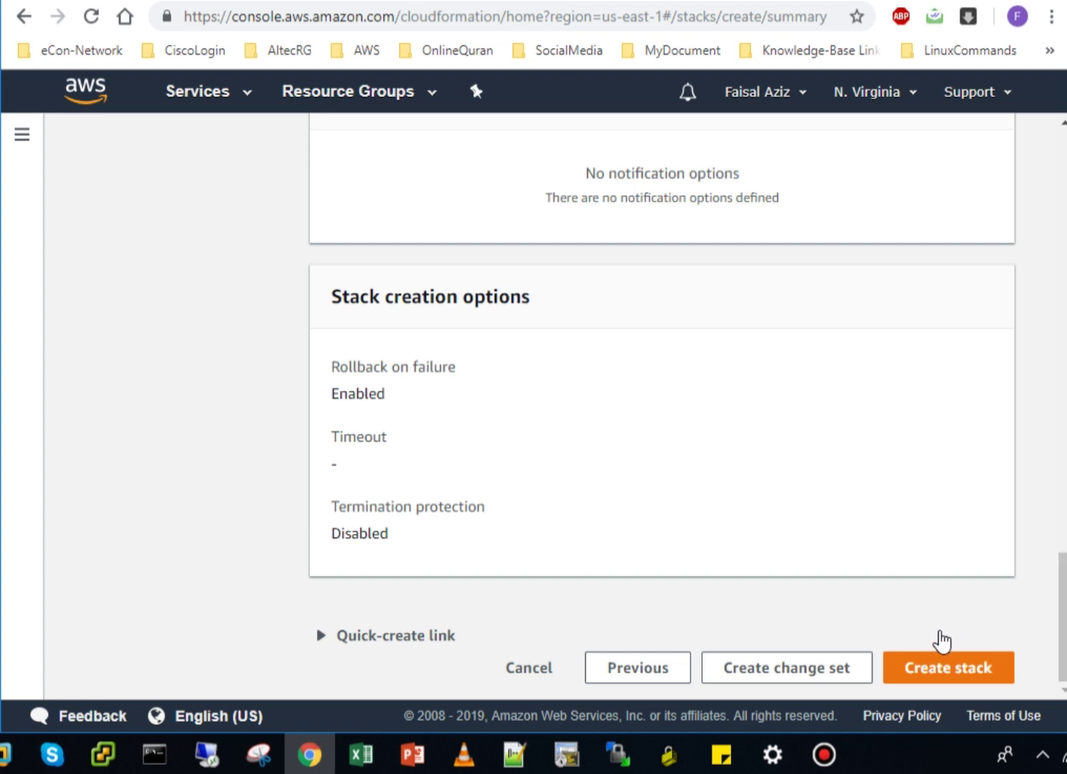
click(952, 666)
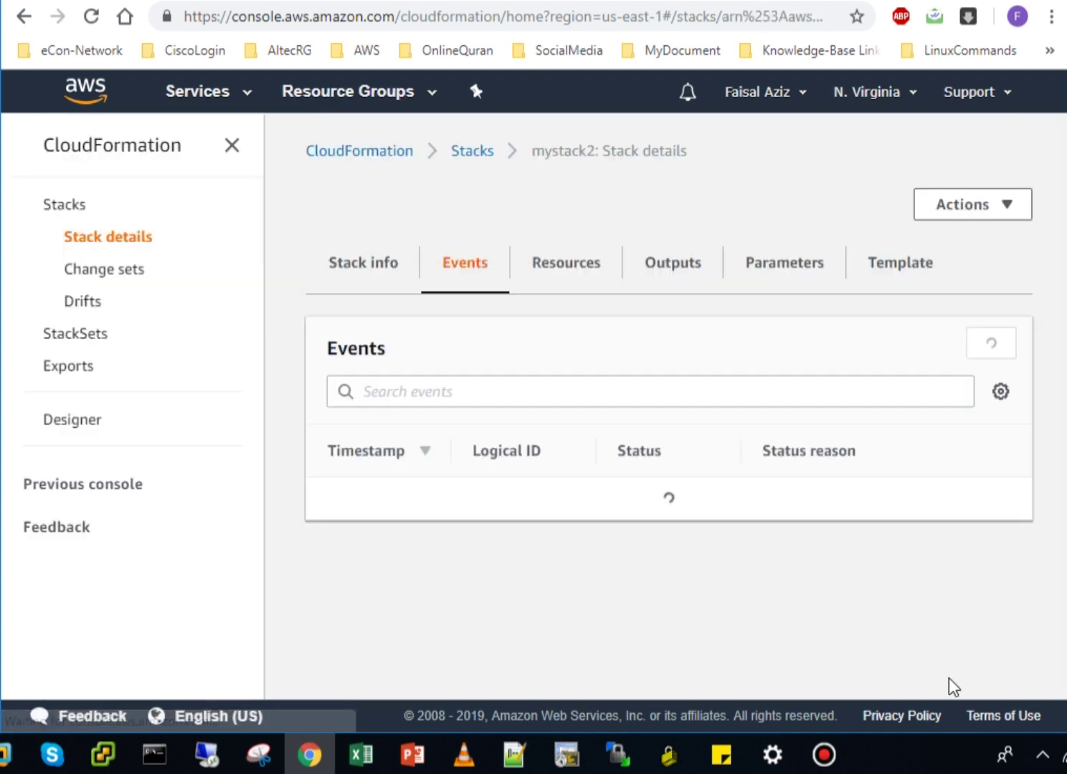
Refresh the mystack2 events and check the entries for its EC2 instance
click(990, 343)
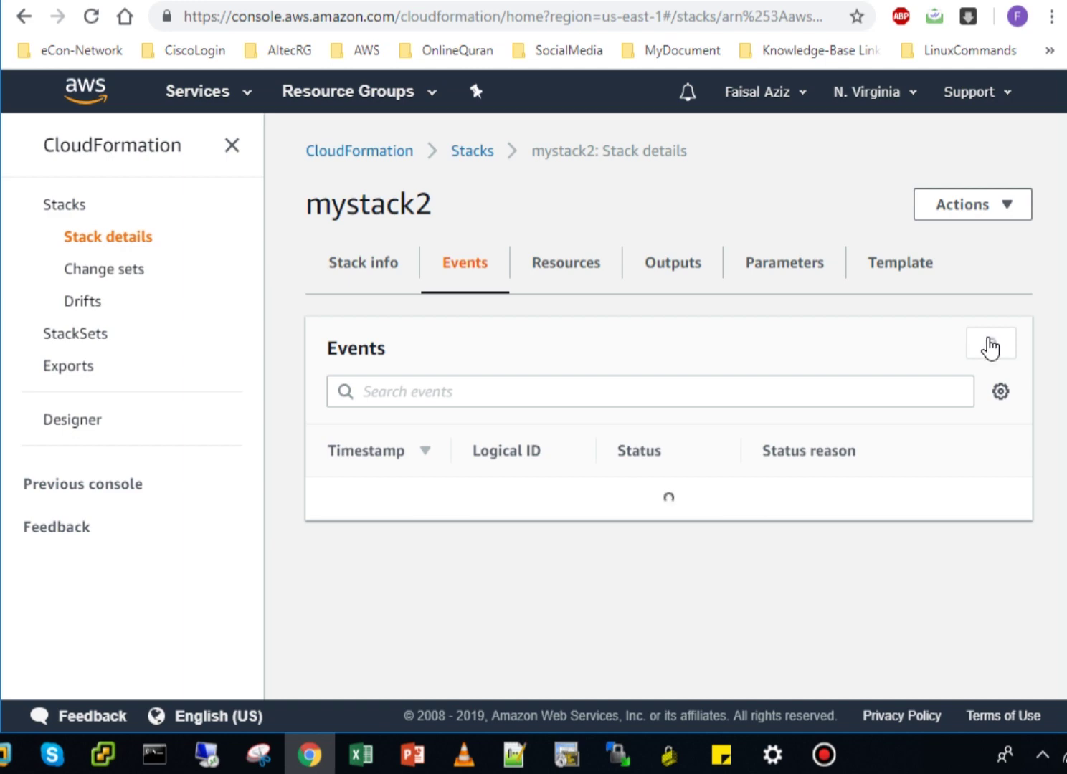
click(990, 344)
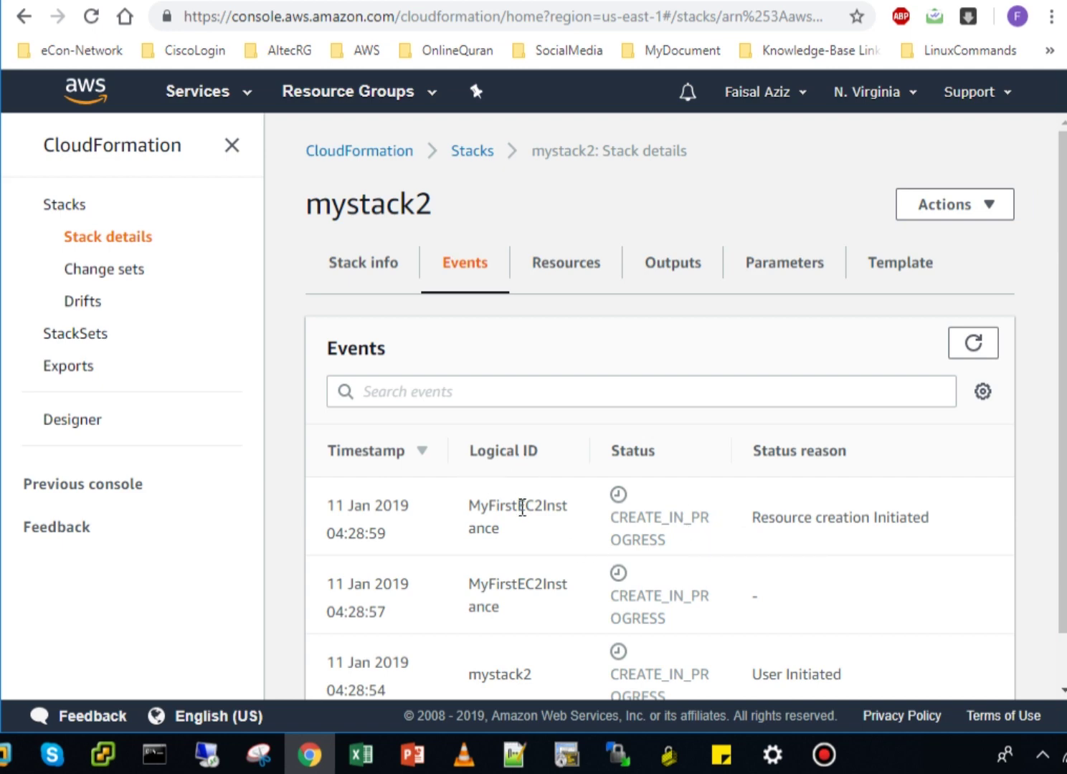
drag(501, 530, 470, 502)
View the mystack2 template and examine the MyFirstEC2Instance definition and ImageId in its Resources section
click(886, 279)
scroll(647, 543, down, 3)
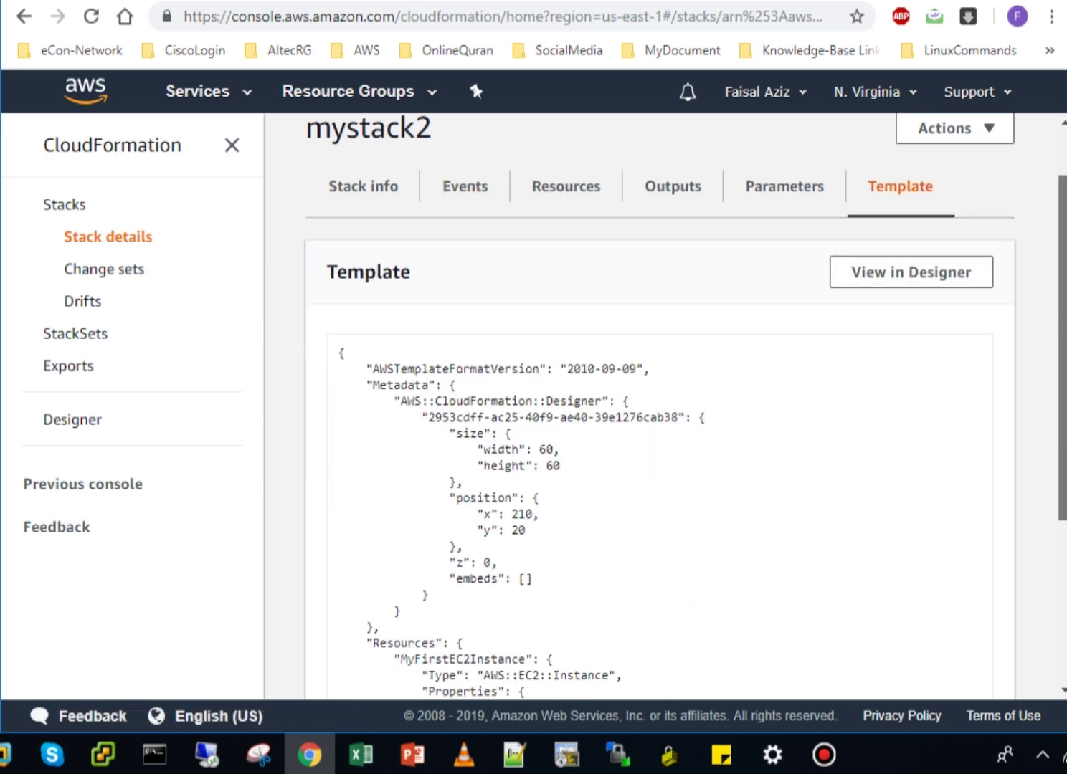
drag(527, 539, 399, 545)
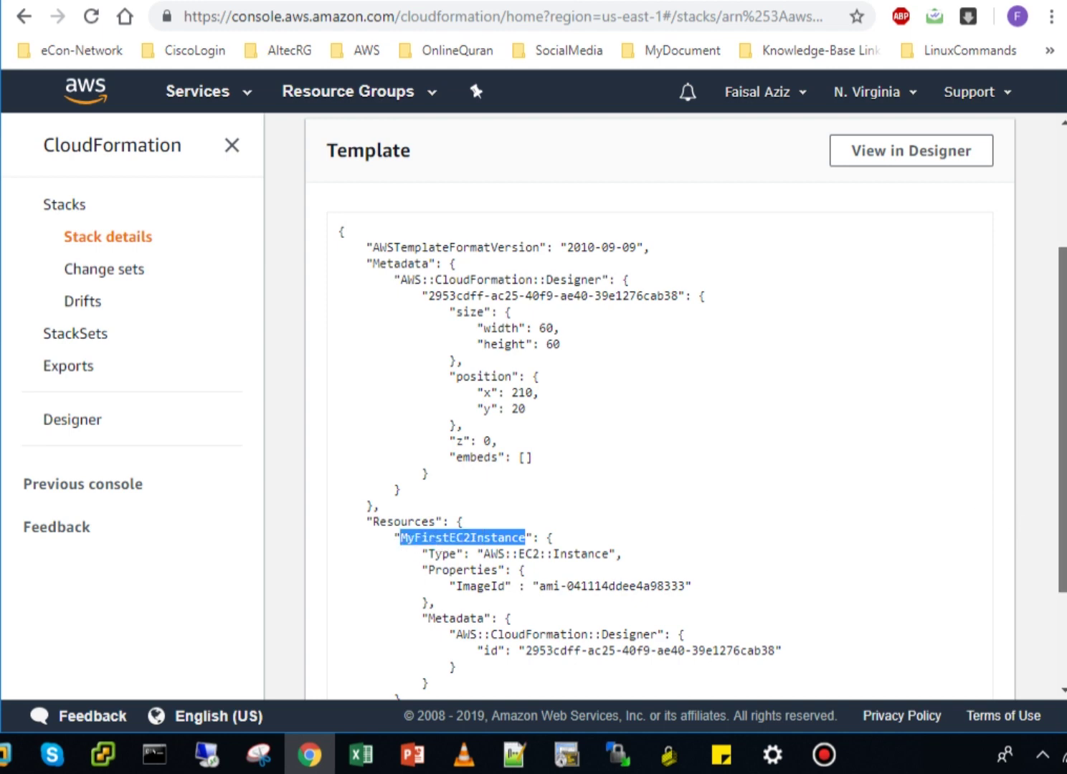
drag(1064, 500, 1065, 418)
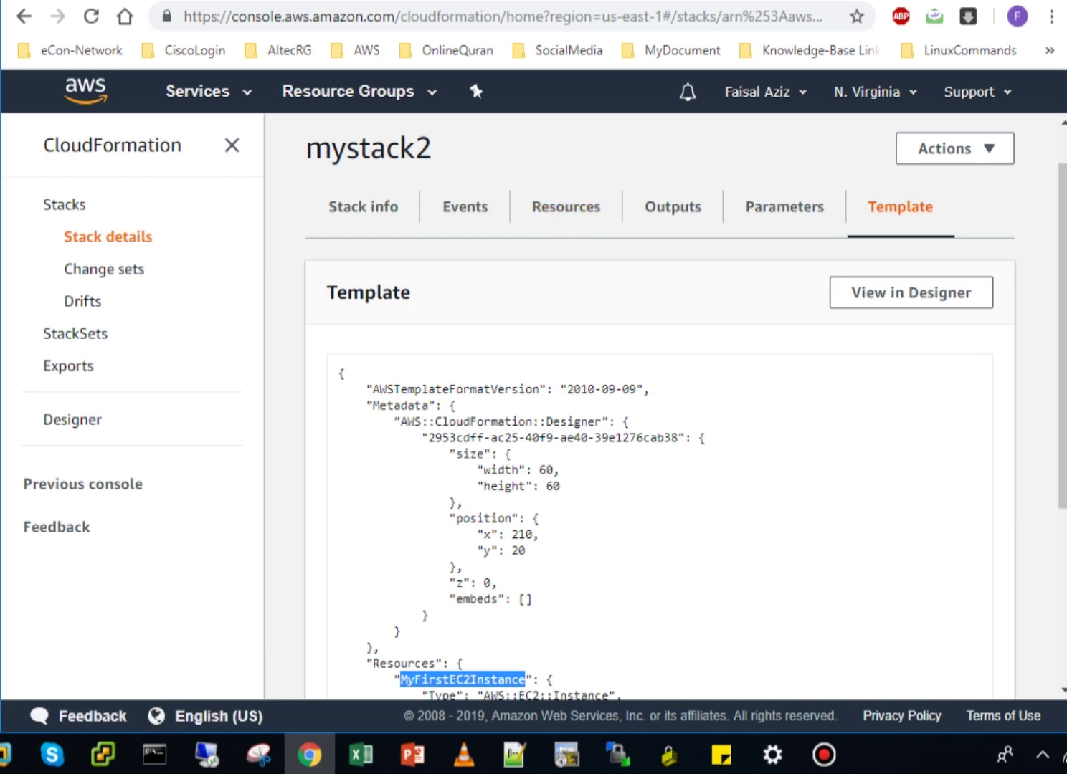
scroll(1062, 337, down, 2)
scroll(492, 478, down, 3)
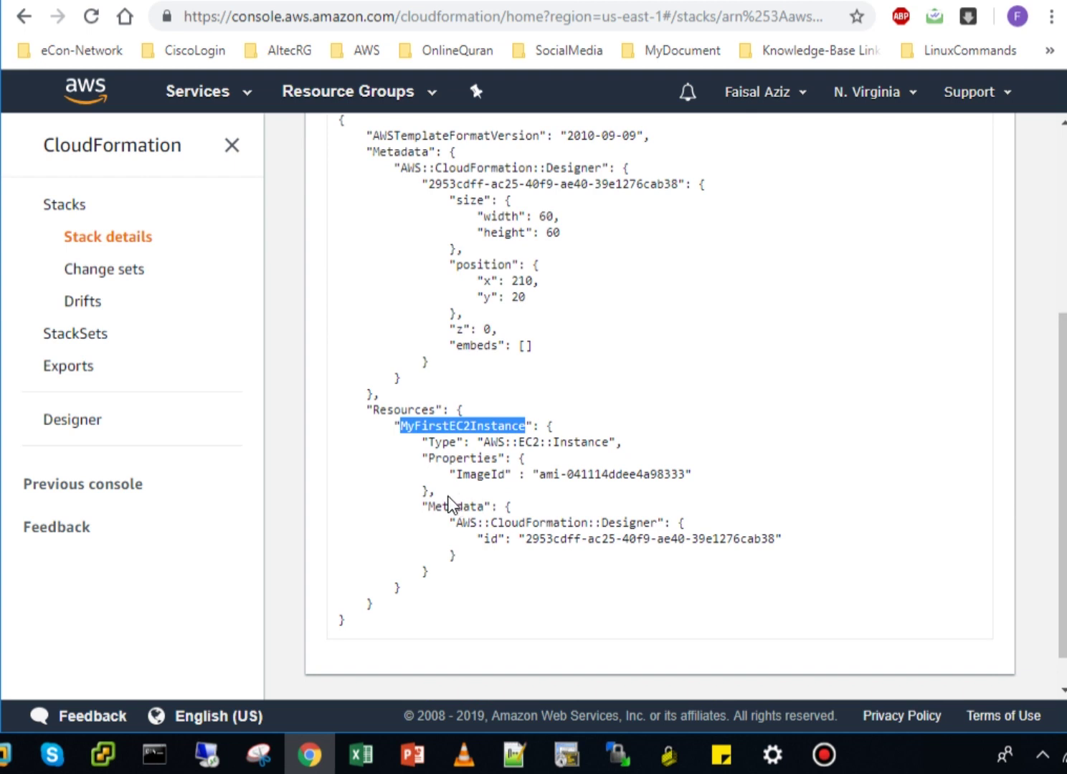
drag(445, 497, 362, 406)
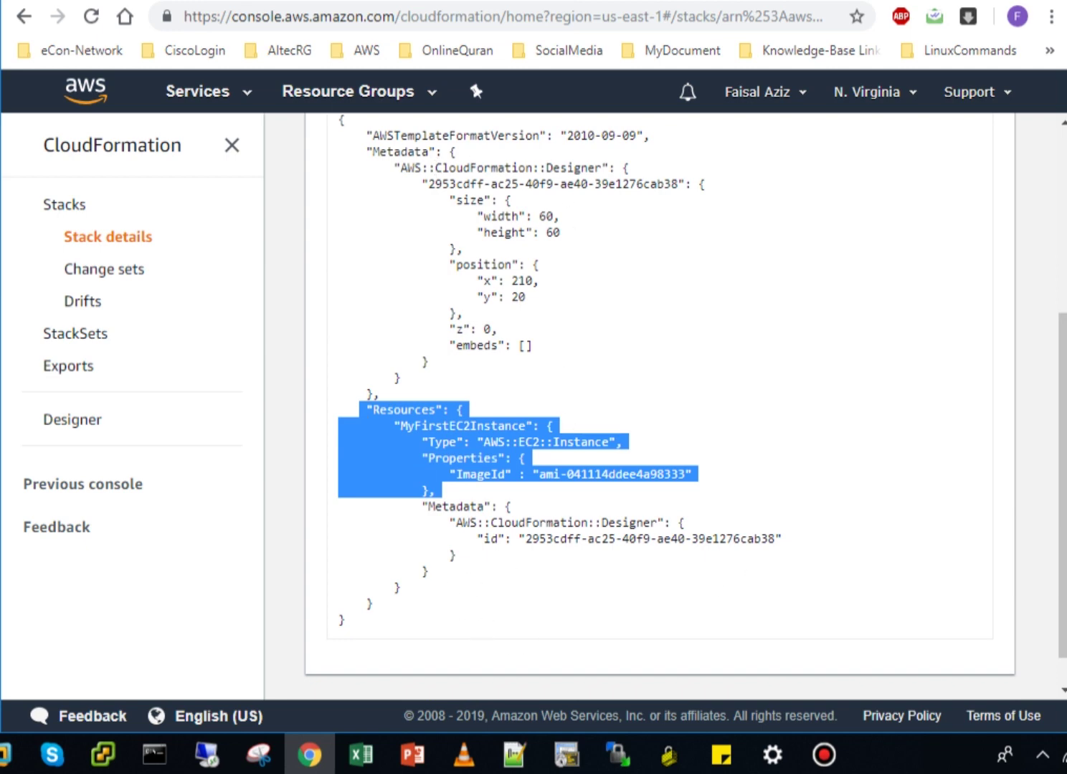
scroll(659, 402, up, 4)
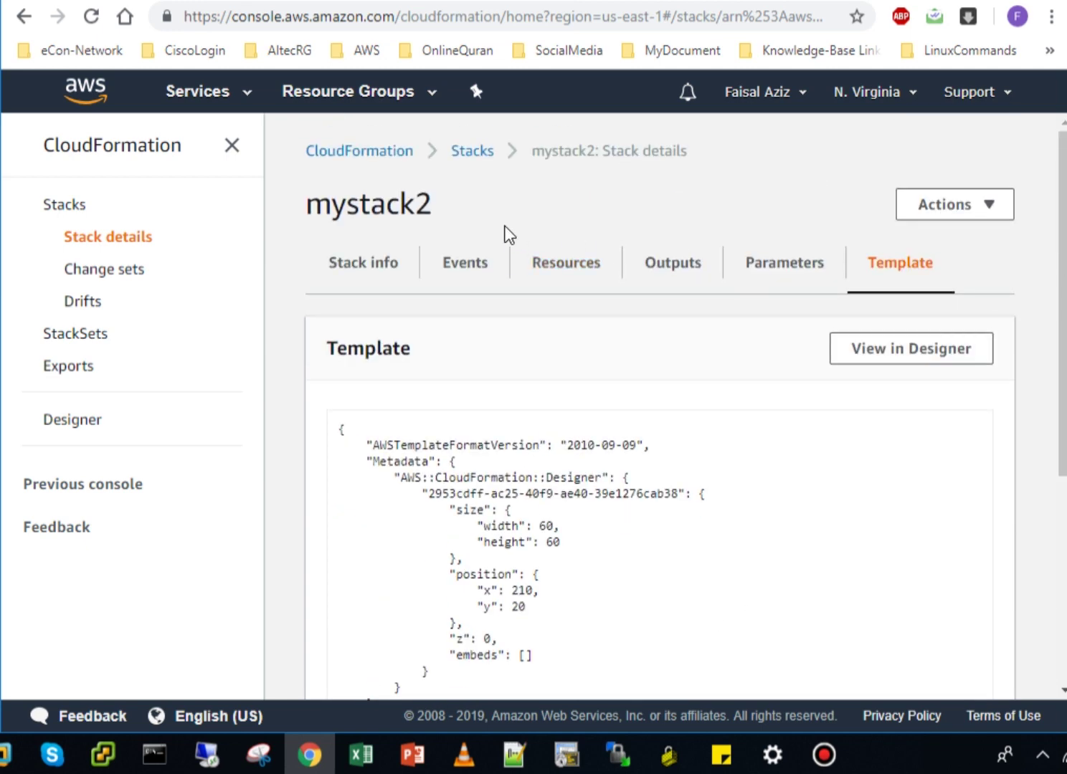
Refresh the mystack2 resource list, then go back to the stack's events to check the latest creation status
click(565, 269)
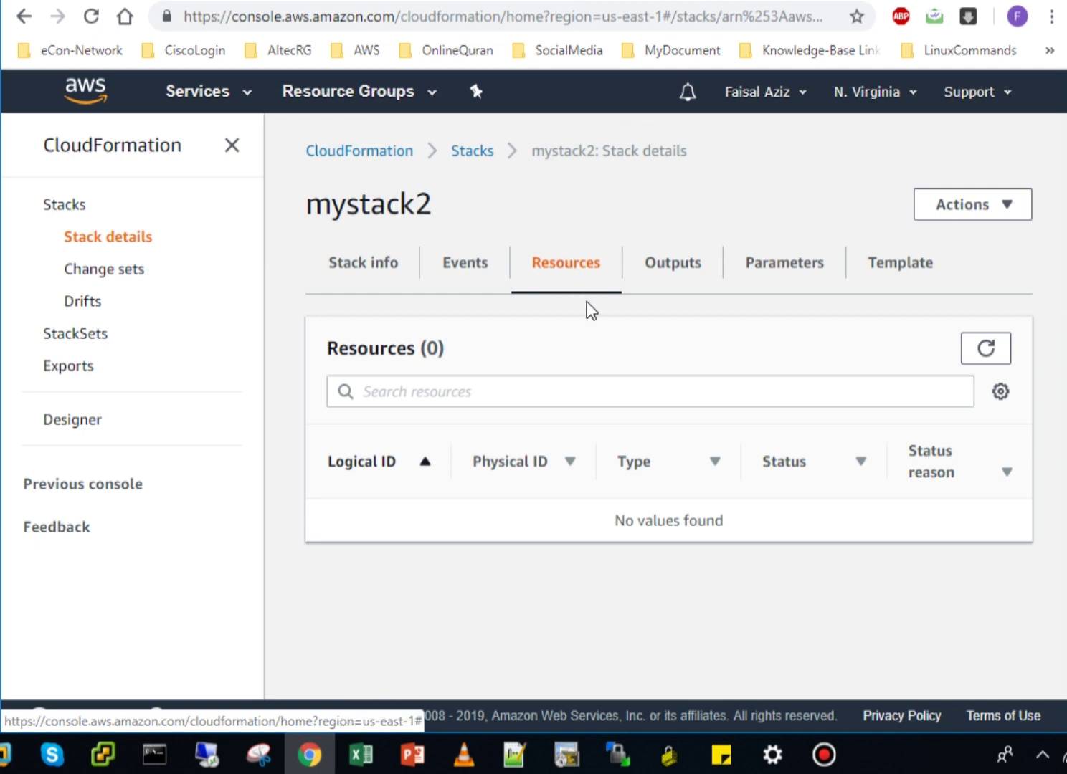
click(987, 346)
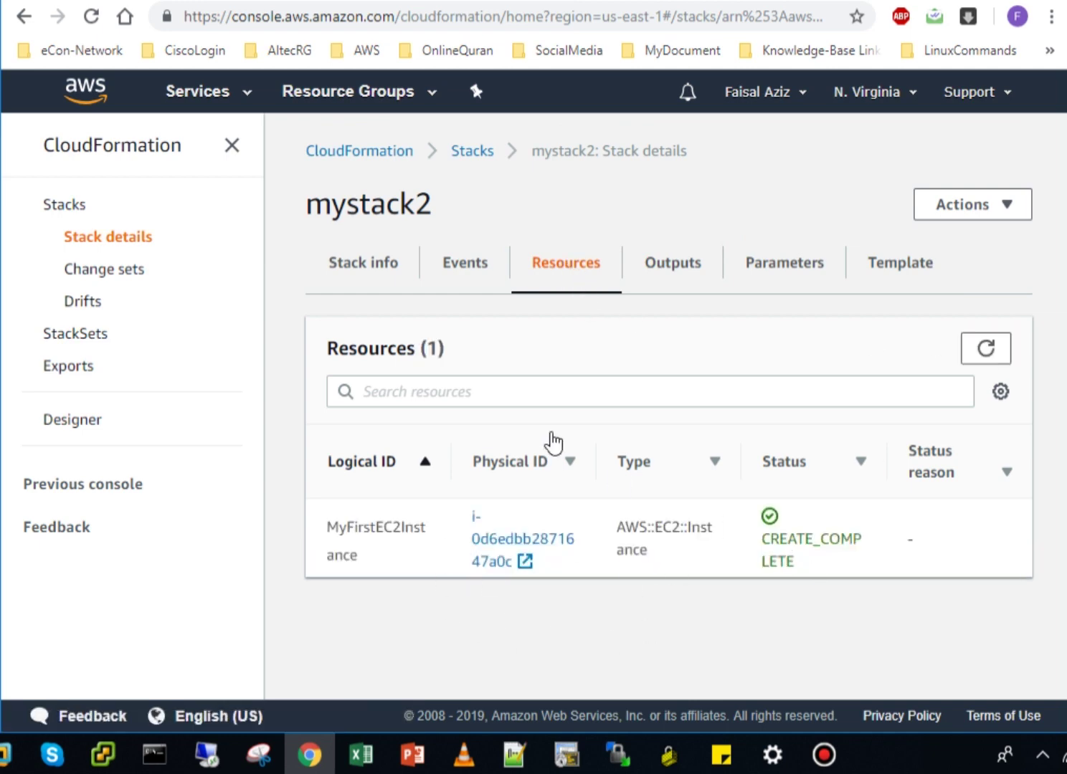
click(463, 275)
click(972, 343)
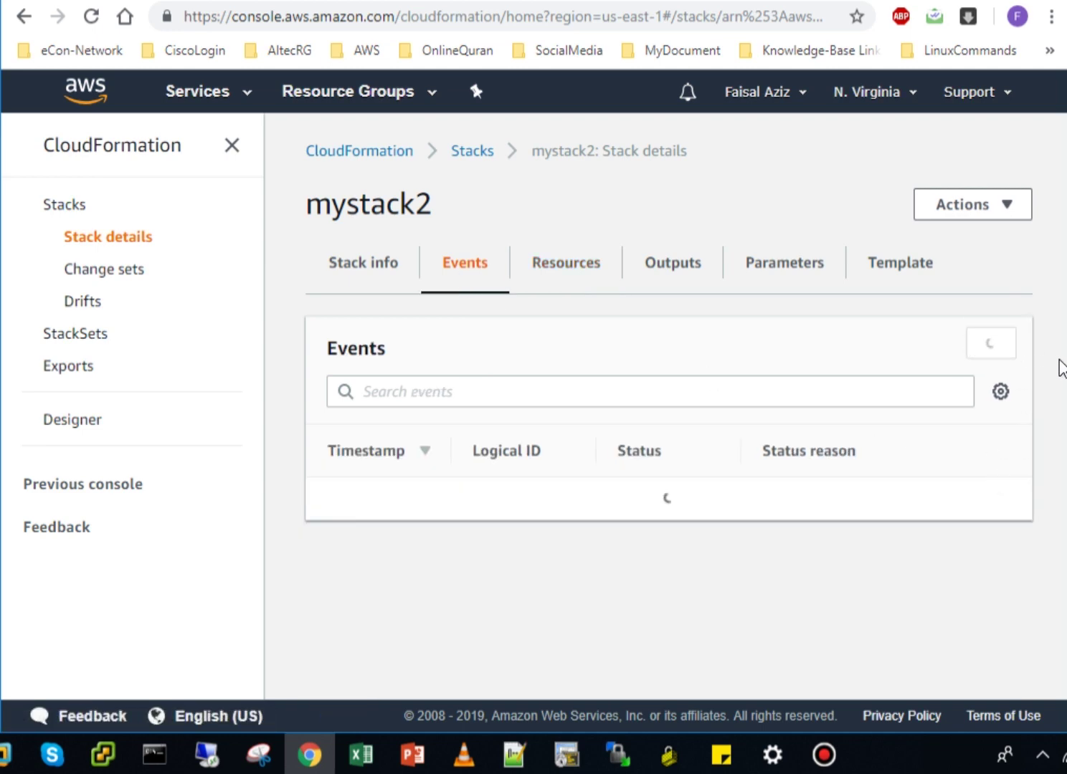
scroll(1063, 462, down, 2)
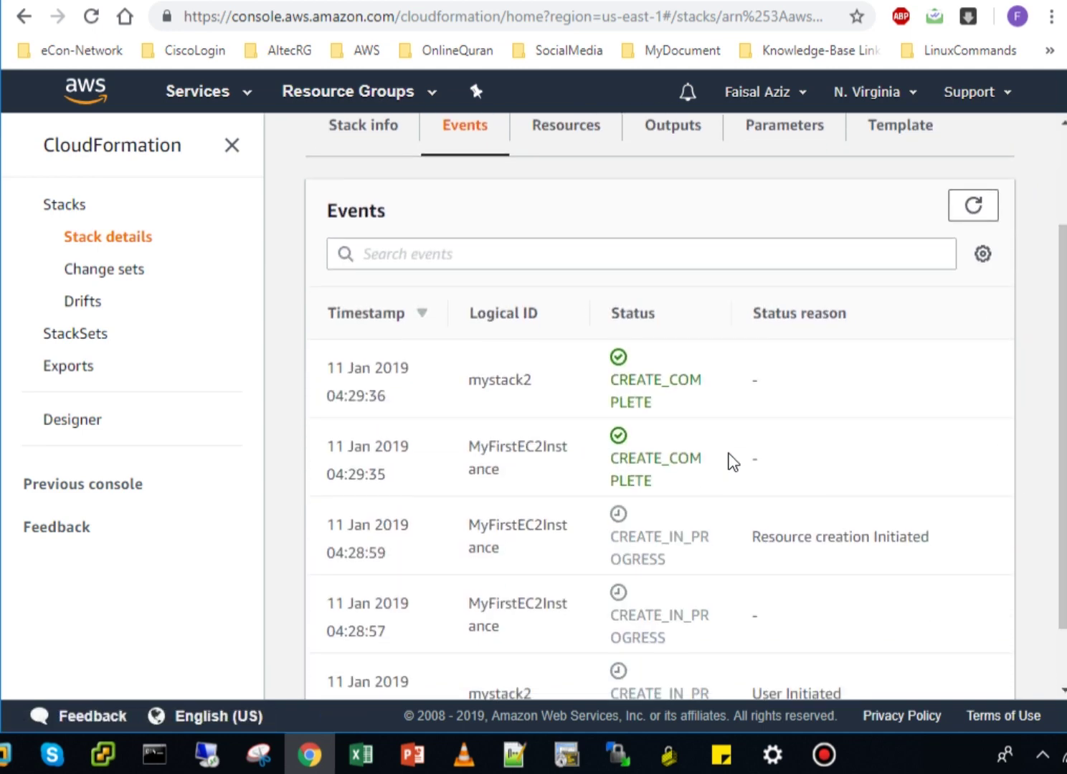
scroll(624, 645, down, 1)
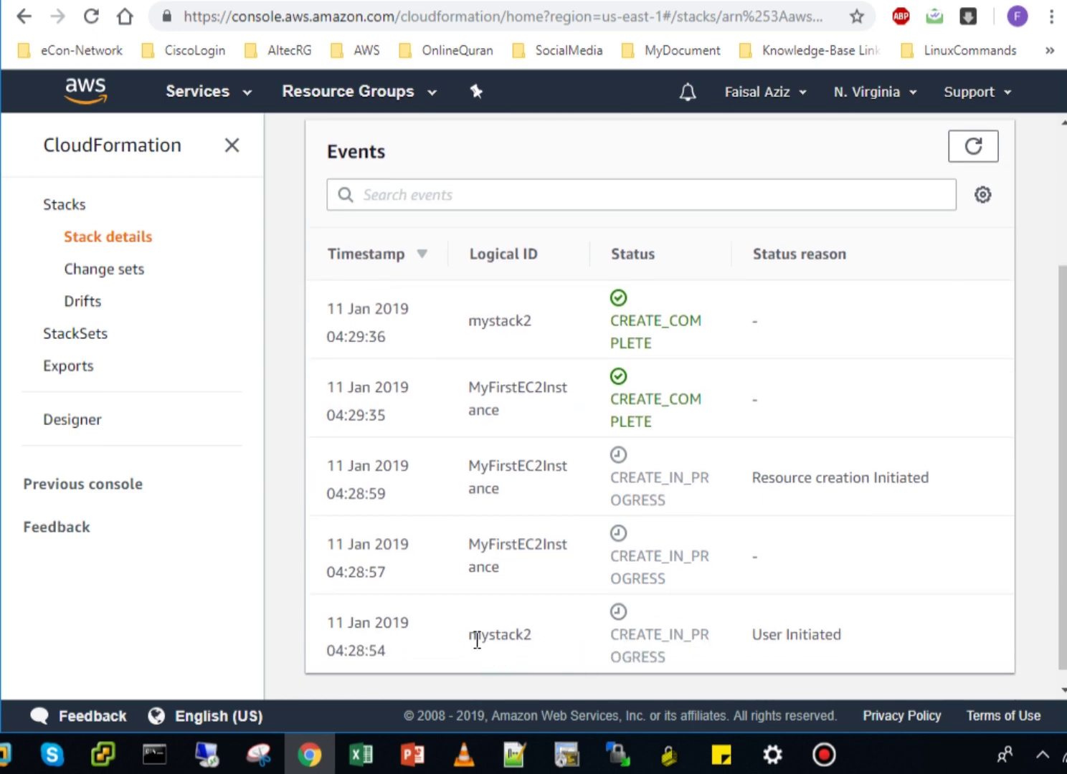
Review the status and status reason of each mystack2 and MyFirstEC2Instance event
drag(473, 637, 552, 652)
drag(754, 482, 923, 473)
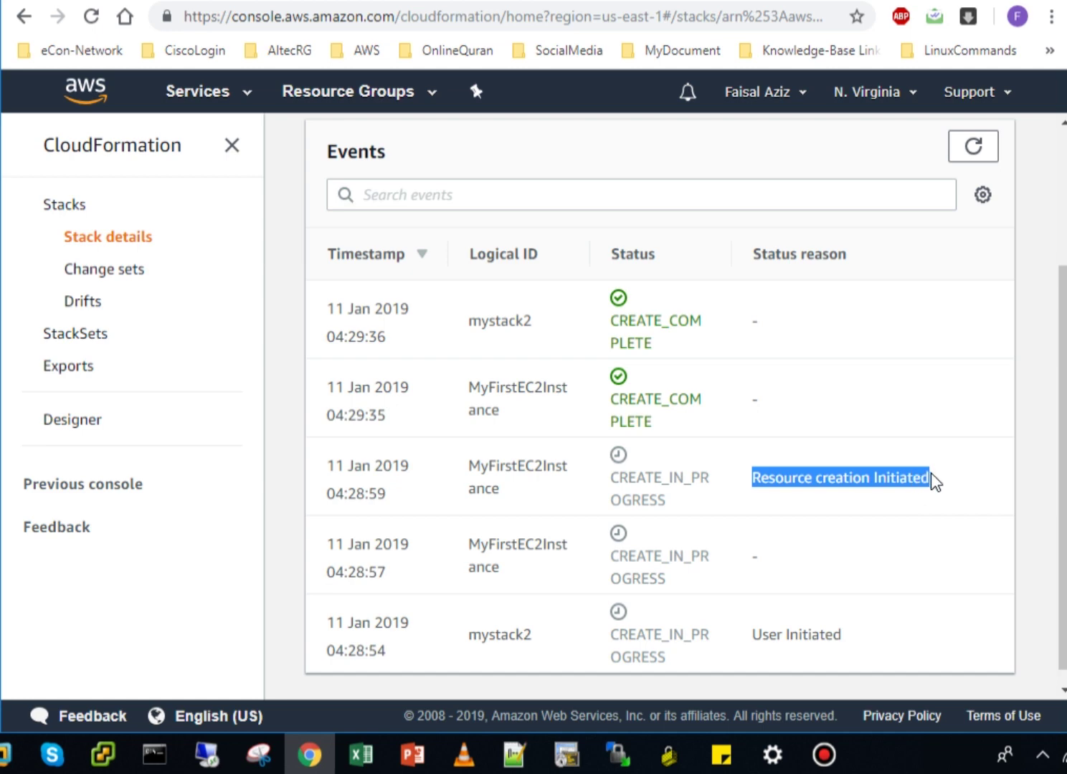
click(931, 473)
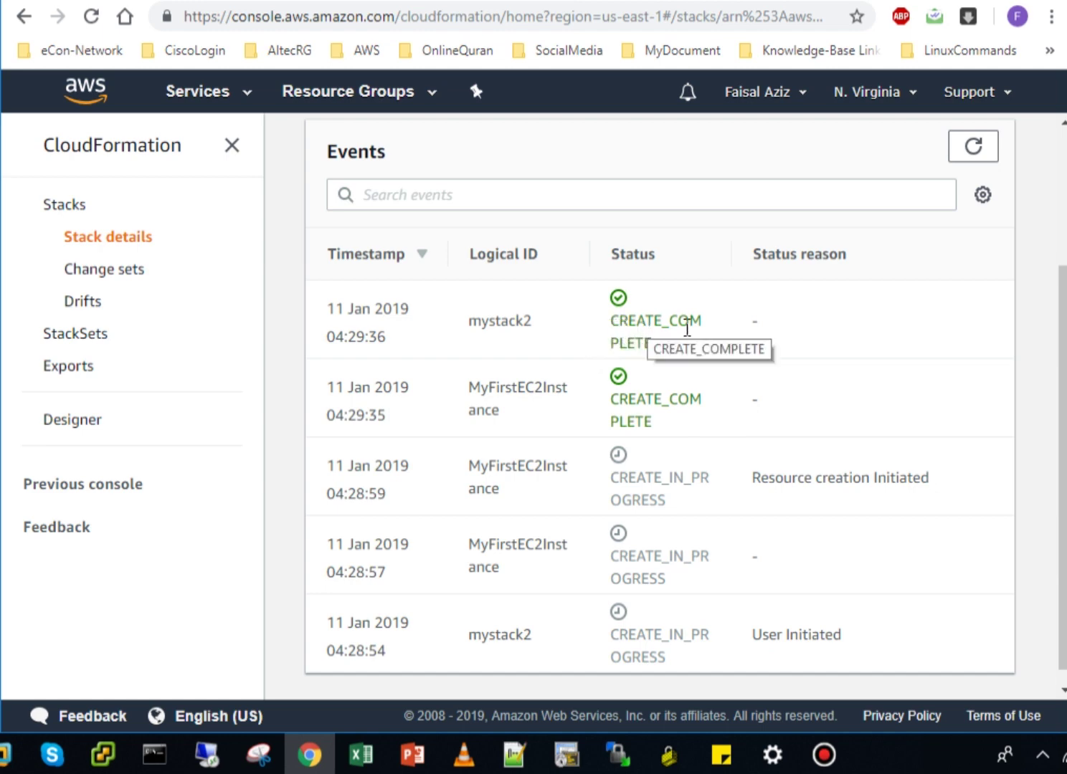
drag(536, 323, 472, 321)
click(474, 322)
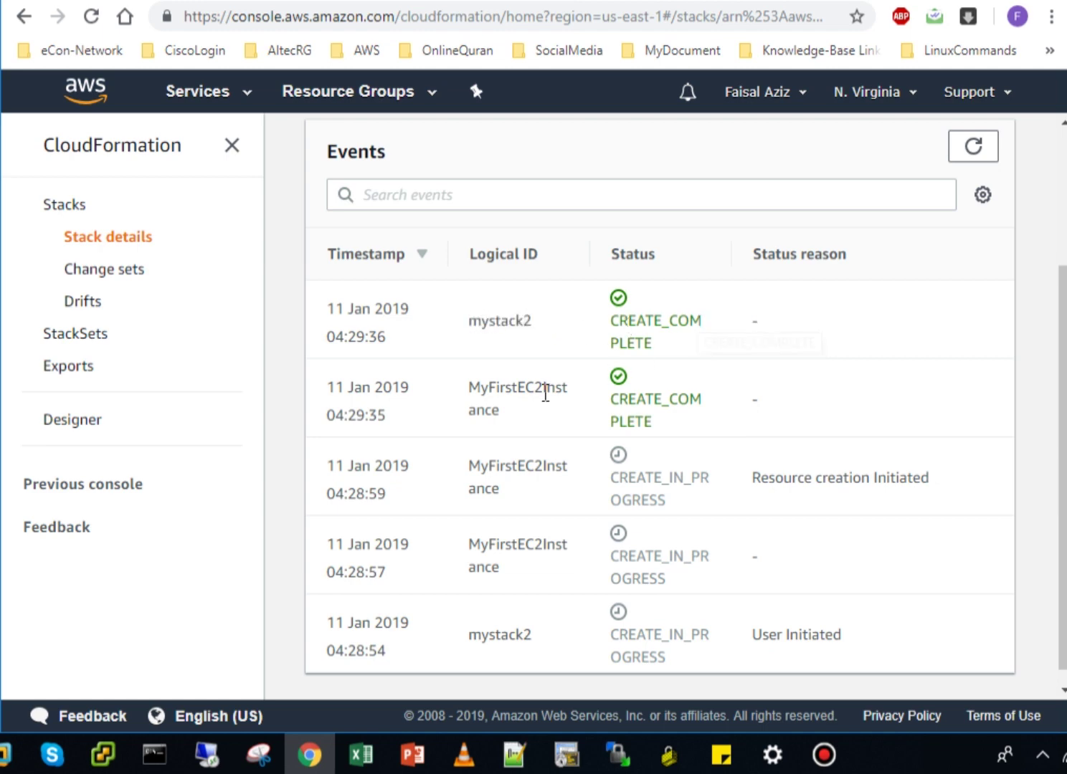
drag(508, 415, 466, 387)
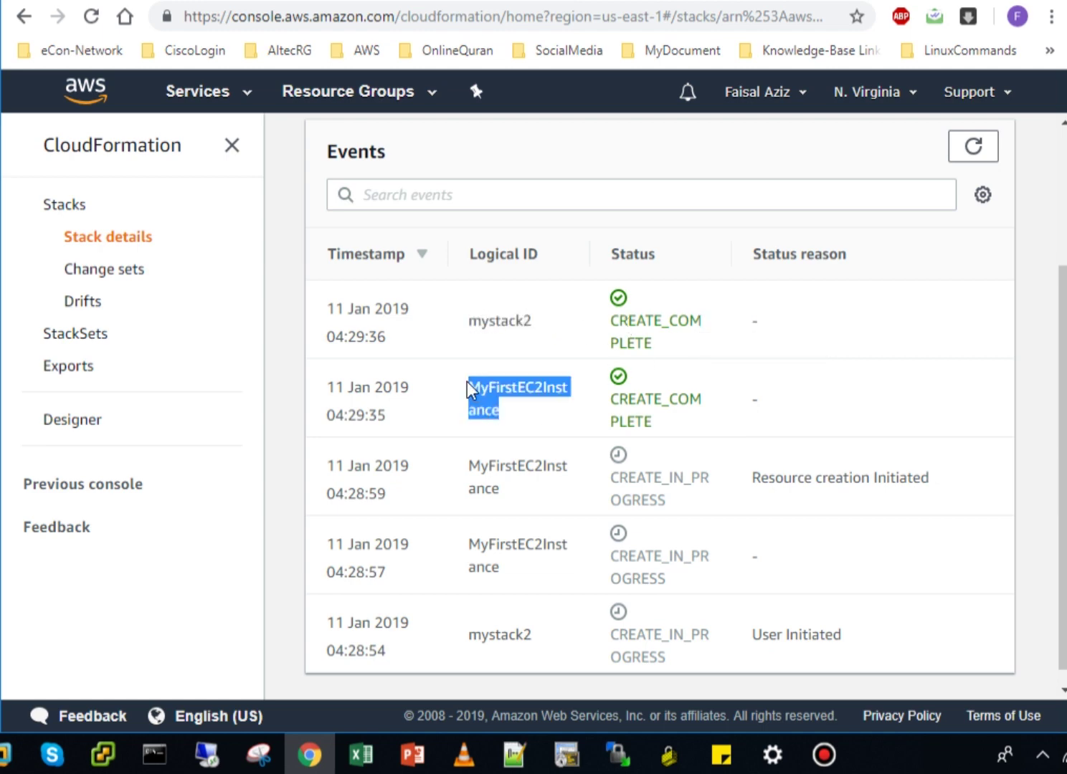
click(467, 387)
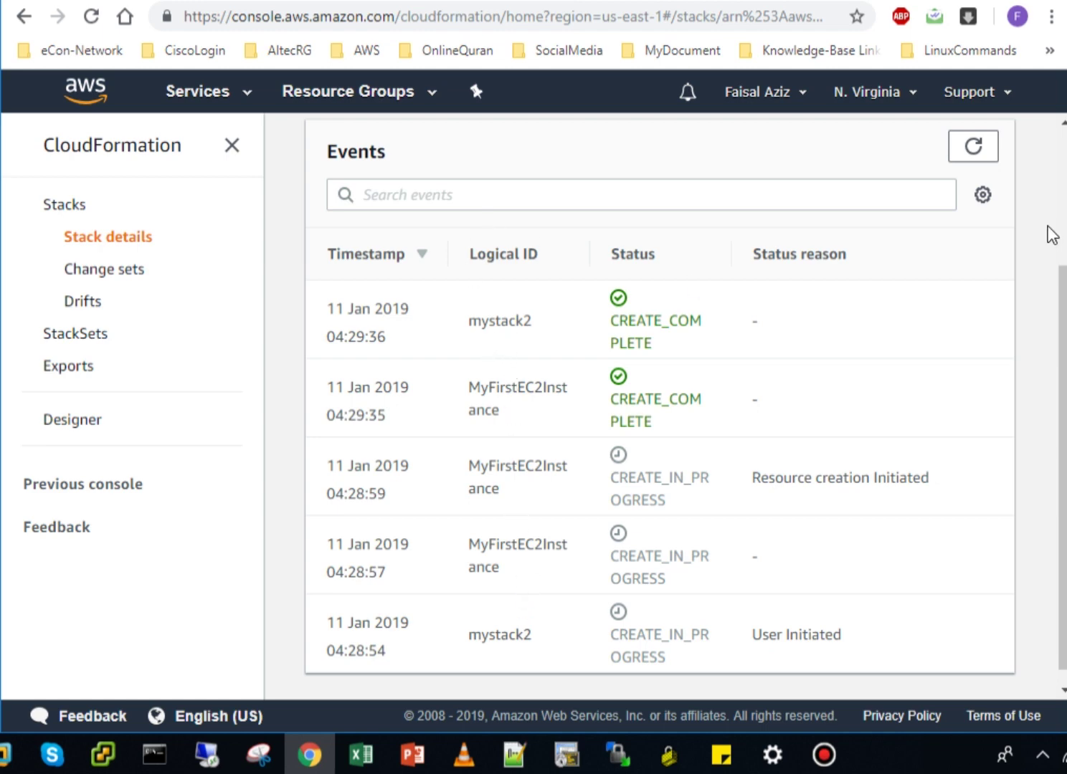
scroll(1062, 233, up, 3)
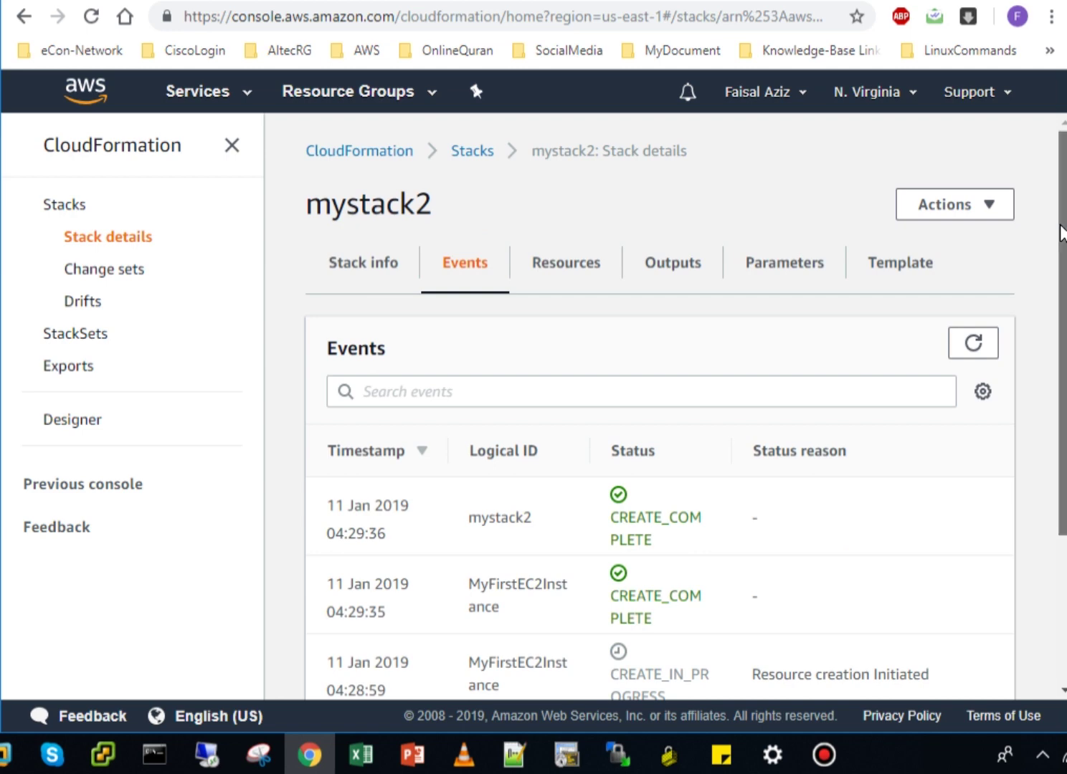
drag(1061, 233, 1054, 279)
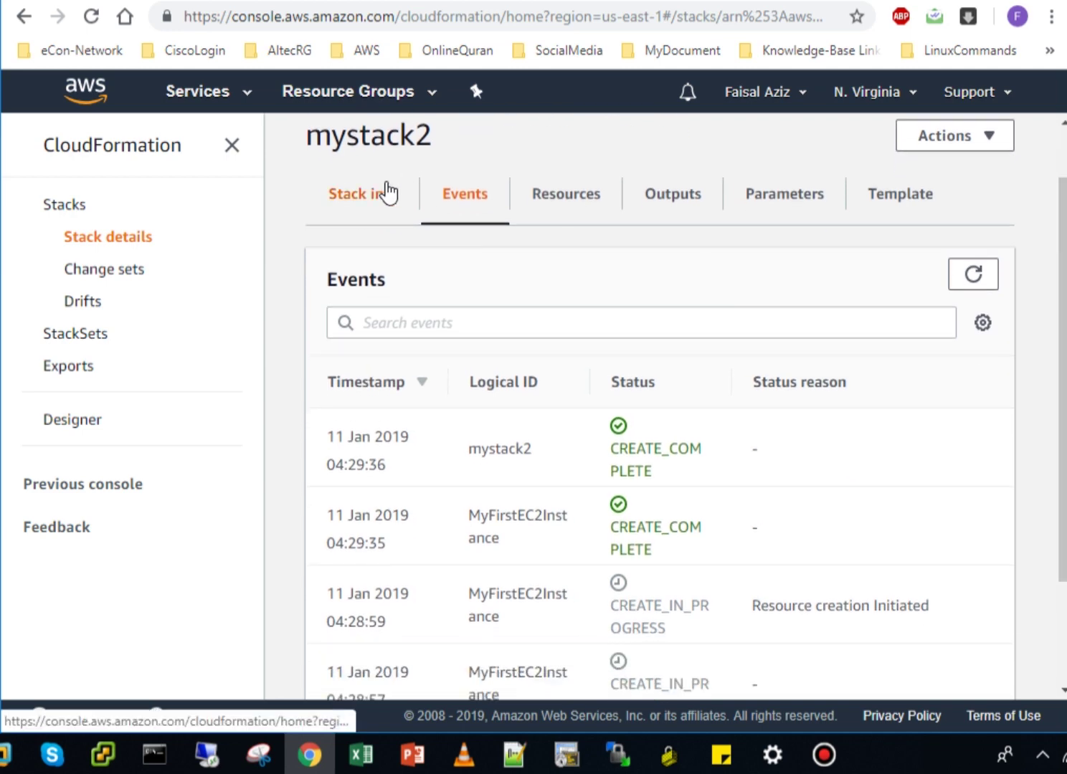
Refresh the EC2 instances list and examine the UITAEC2 instance's description, including its AMI ID
click(581, 200)
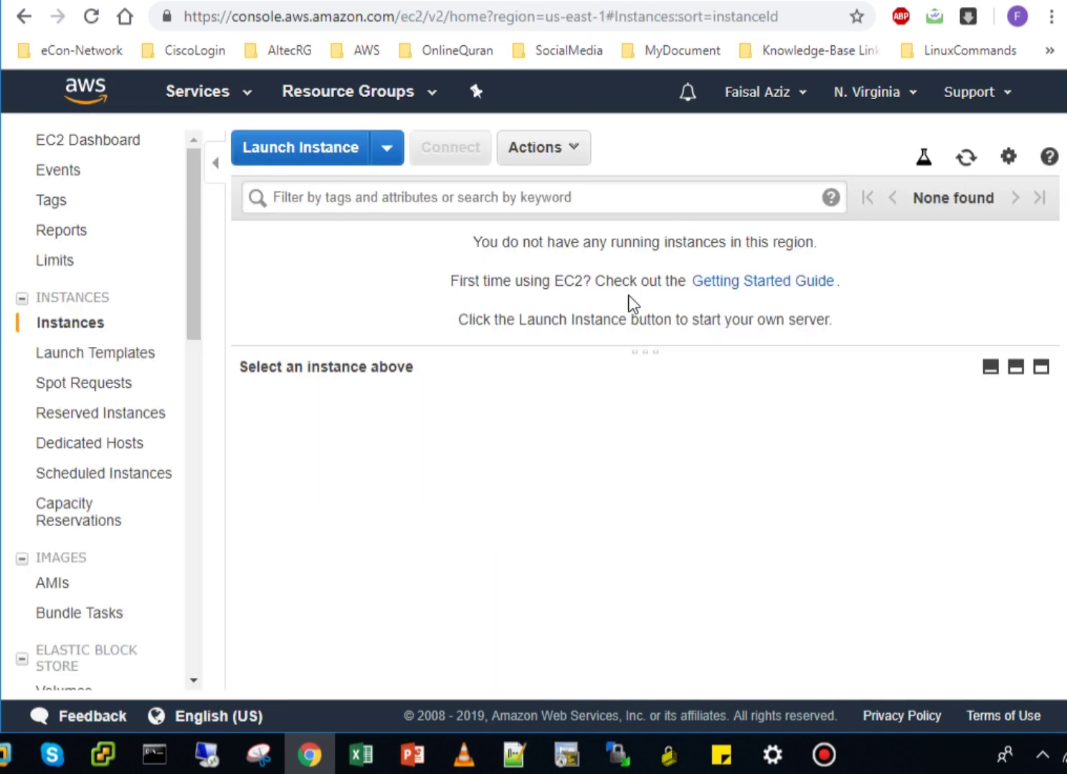
click(964, 156)
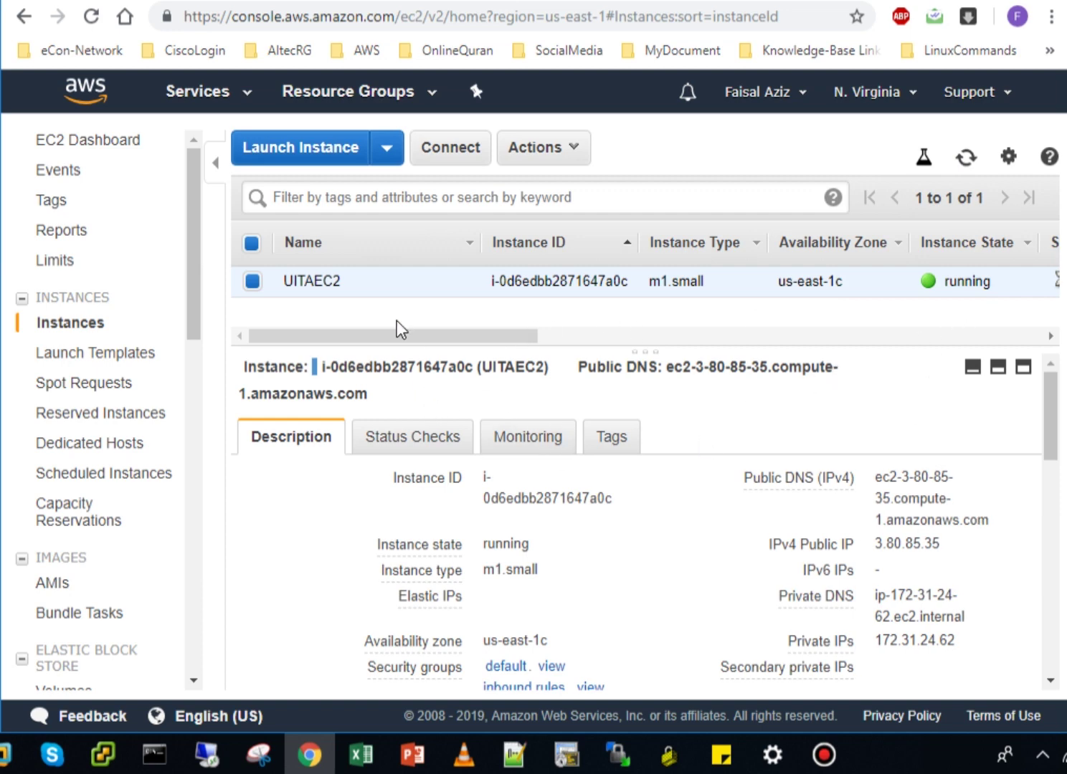
mouse_move(306, 280)
mouse_move(507, 337)
mouse_down()
mouse_move(717, 341)
mouse_move(481, 351)
mouse_move(502, 351)
mouse_up()
drag(641, 350, 644, 416)
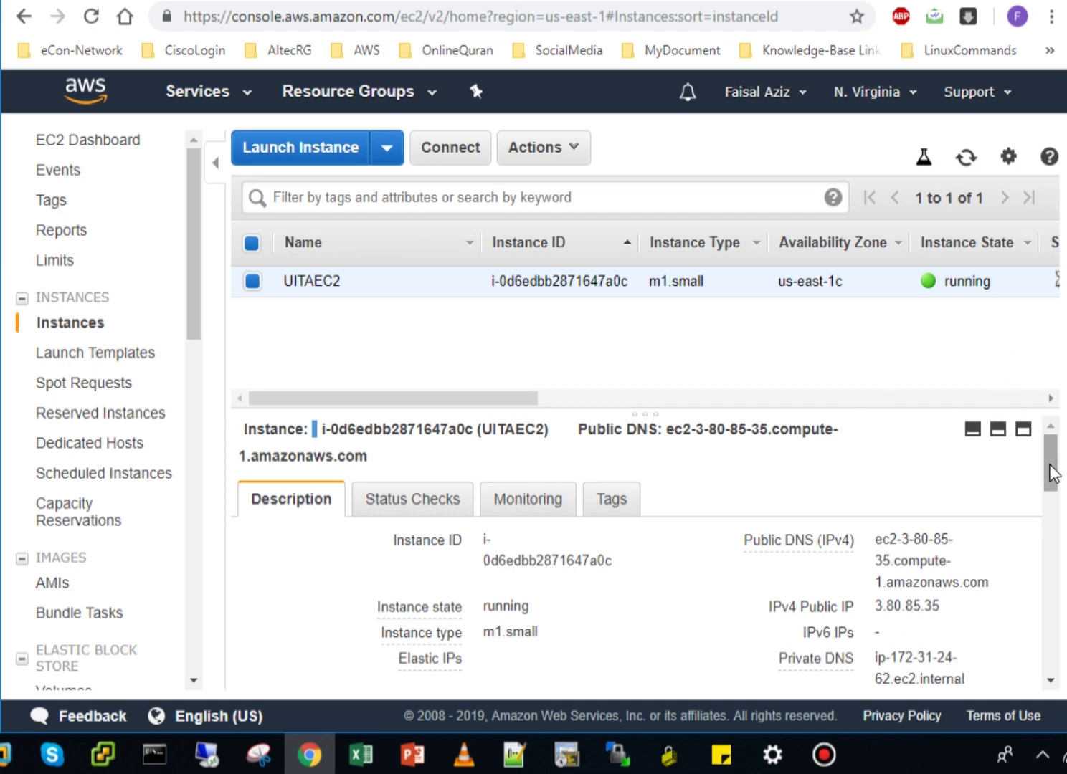
drag(1050, 469, 1059, 527)
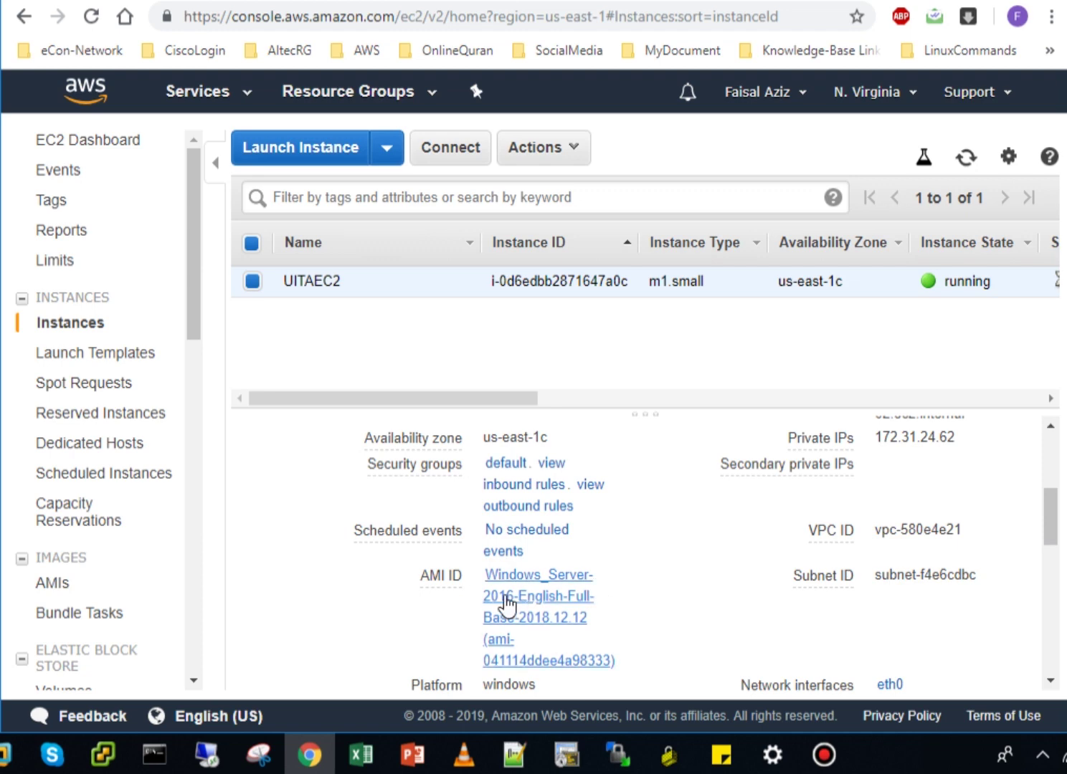
drag(1054, 528, 1058, 442)
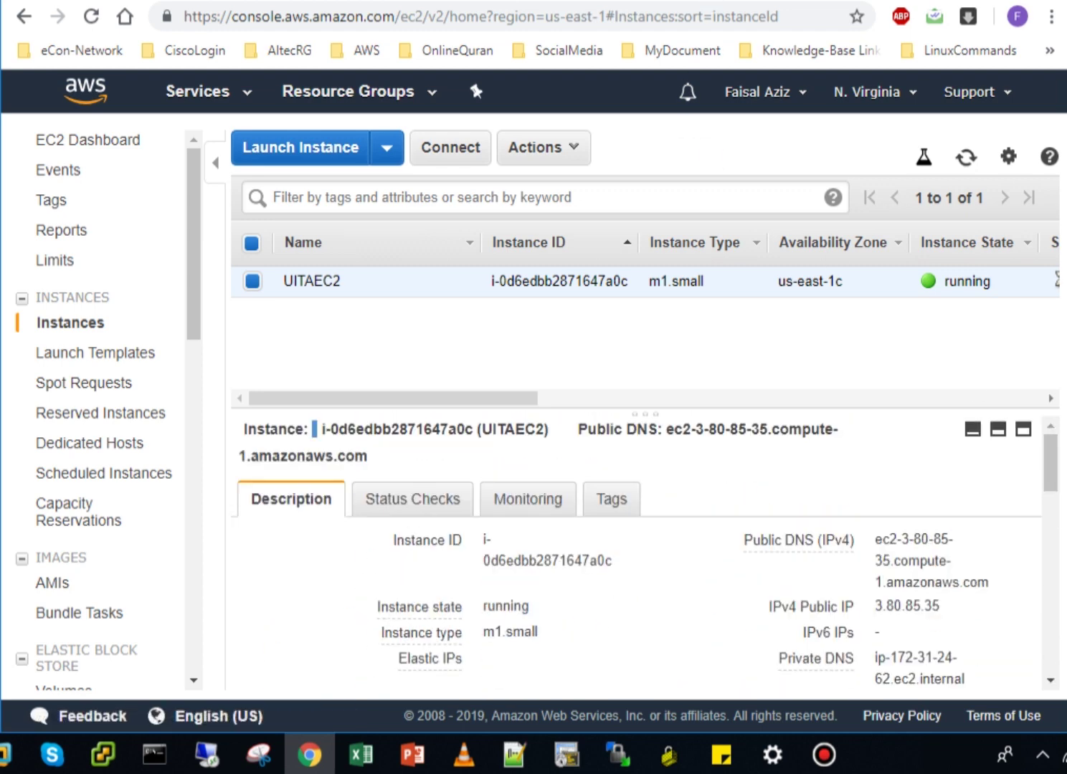
Return to the mystack2 stack details in CloudFormation and reopen its template
key(ctrl+Tab)
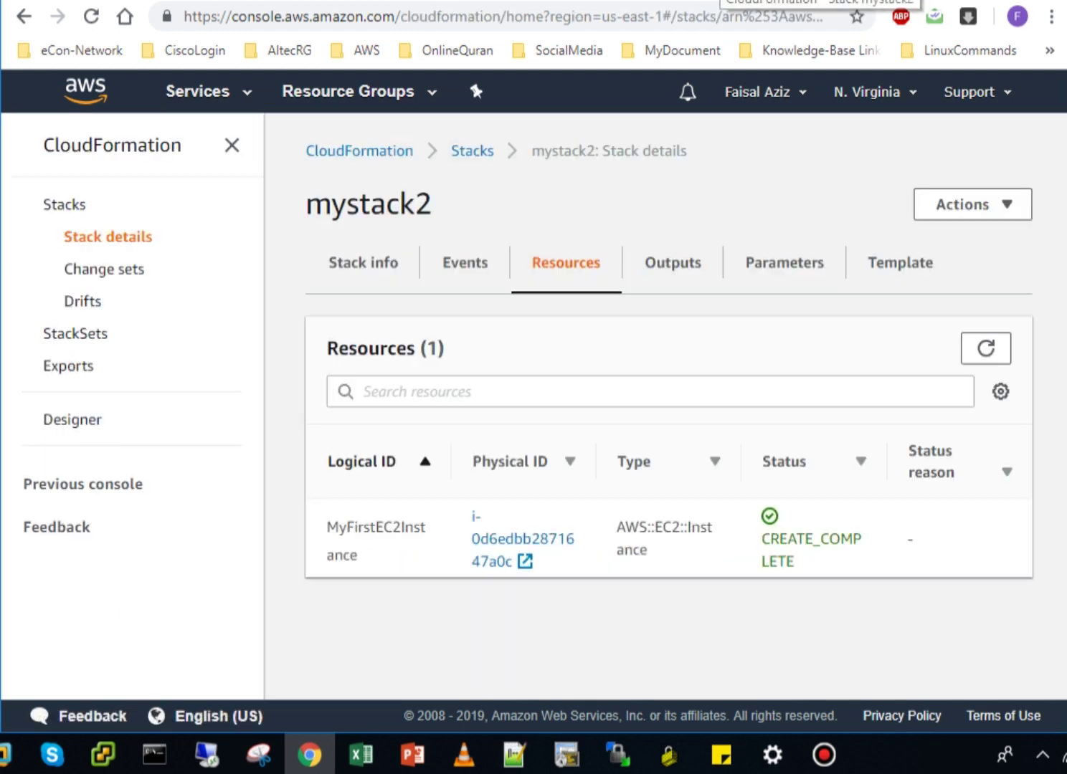
click(921, 279)
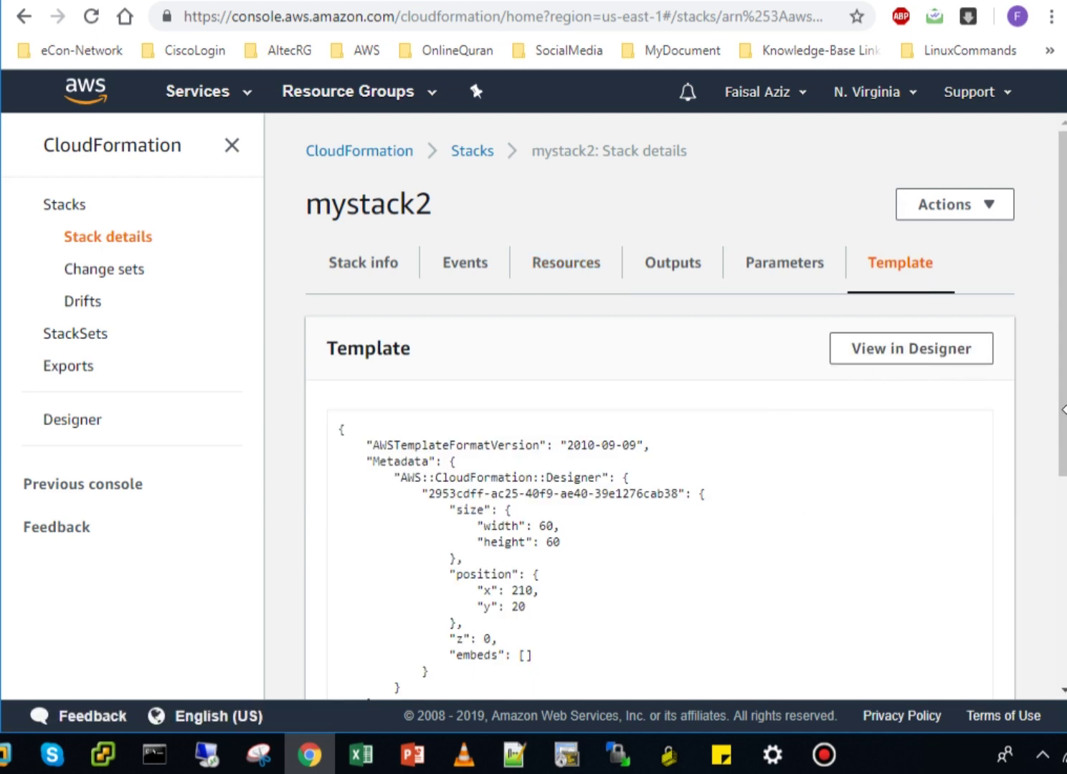
Review the Resources section of the mystack2 template, including the instance's ImageId, and open the template in Designer
drag(1063, 429, 1064, 636)
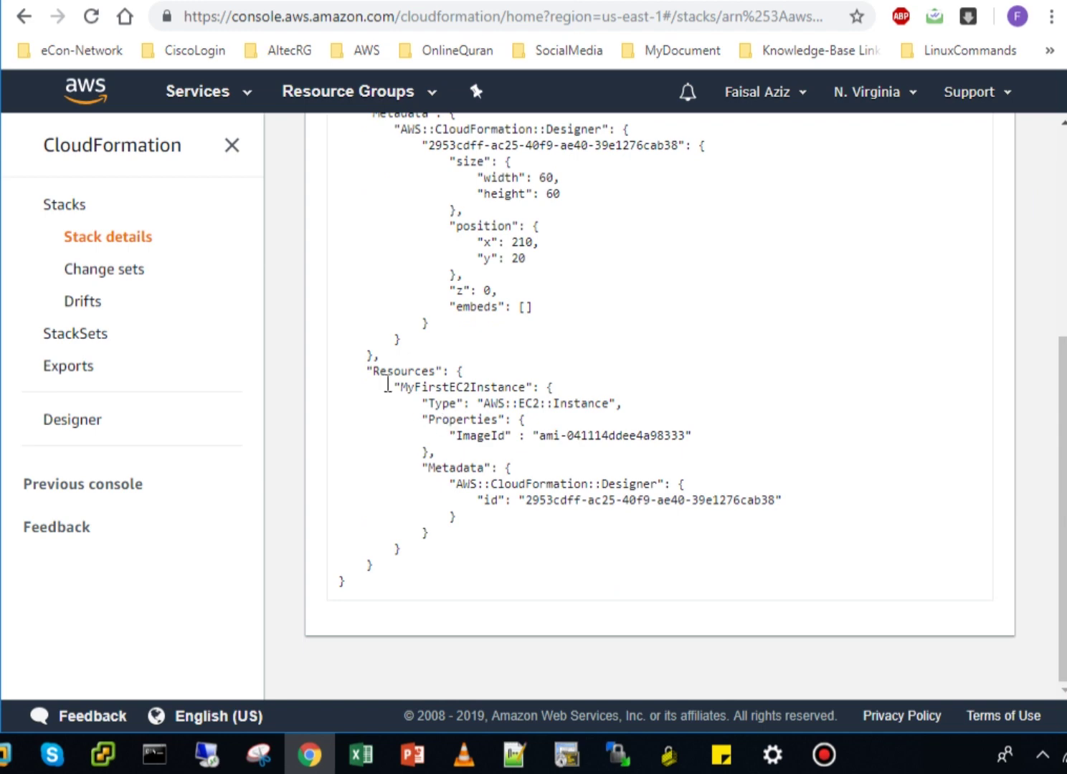
drag(391, 374, 650, 477)
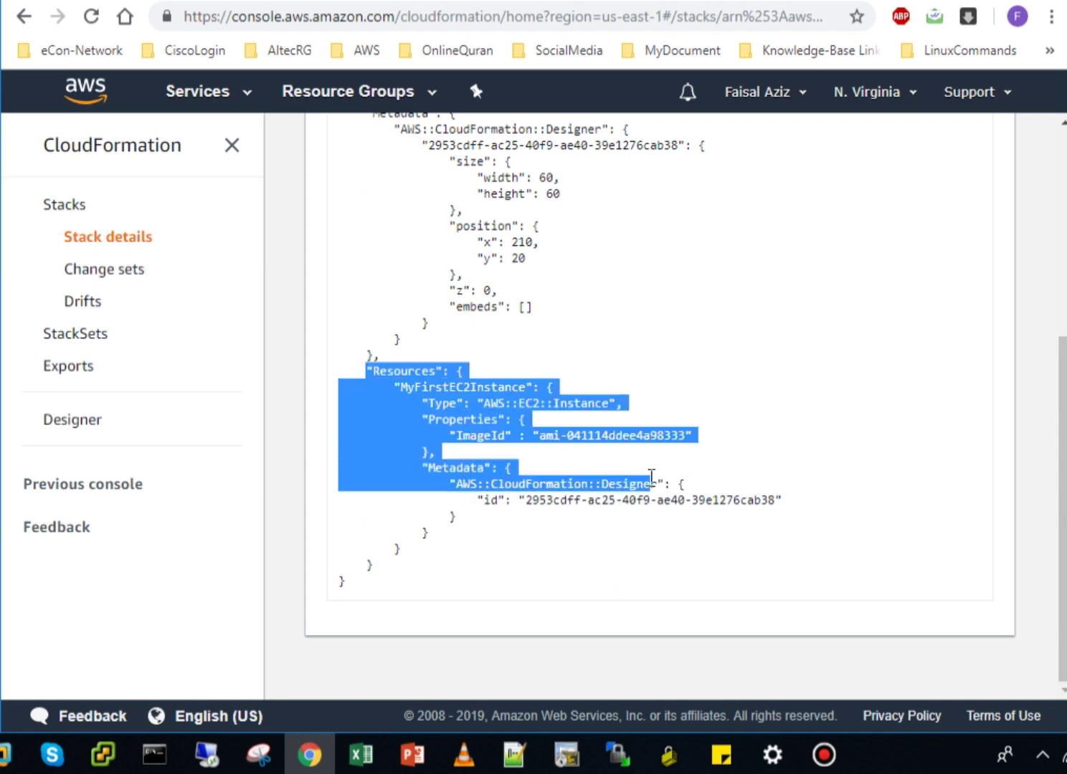
click(651, 477)
drag(1062, 498, 1057, 290)
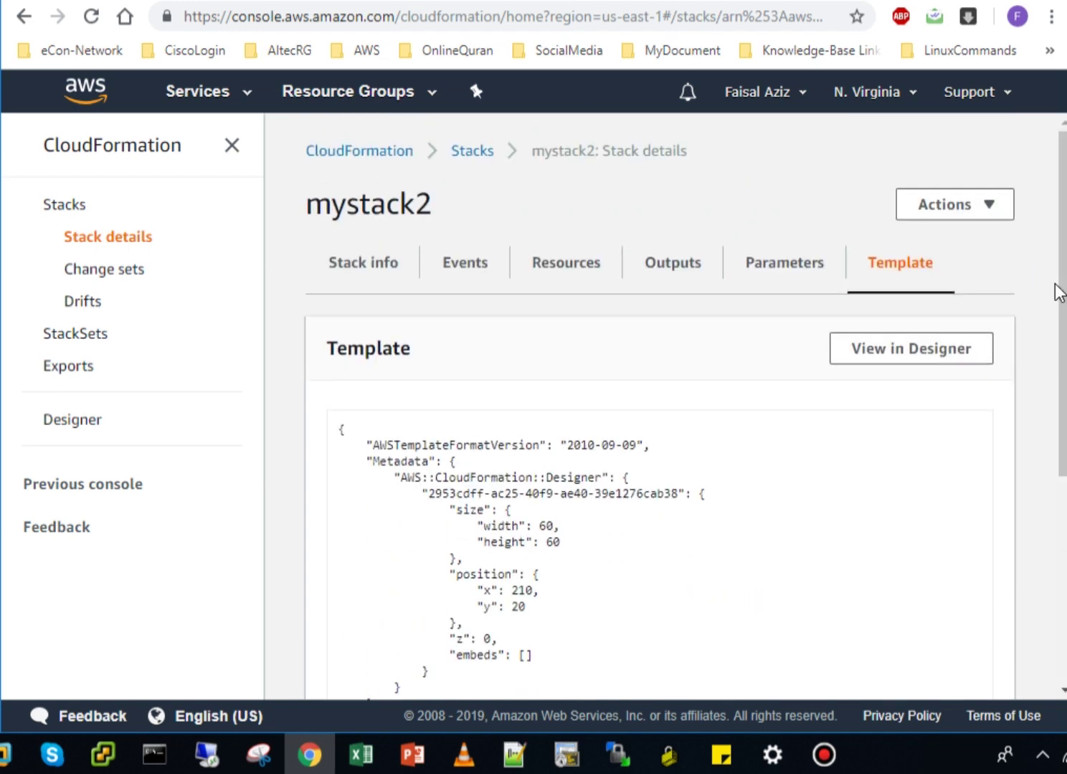
click(947, 362)
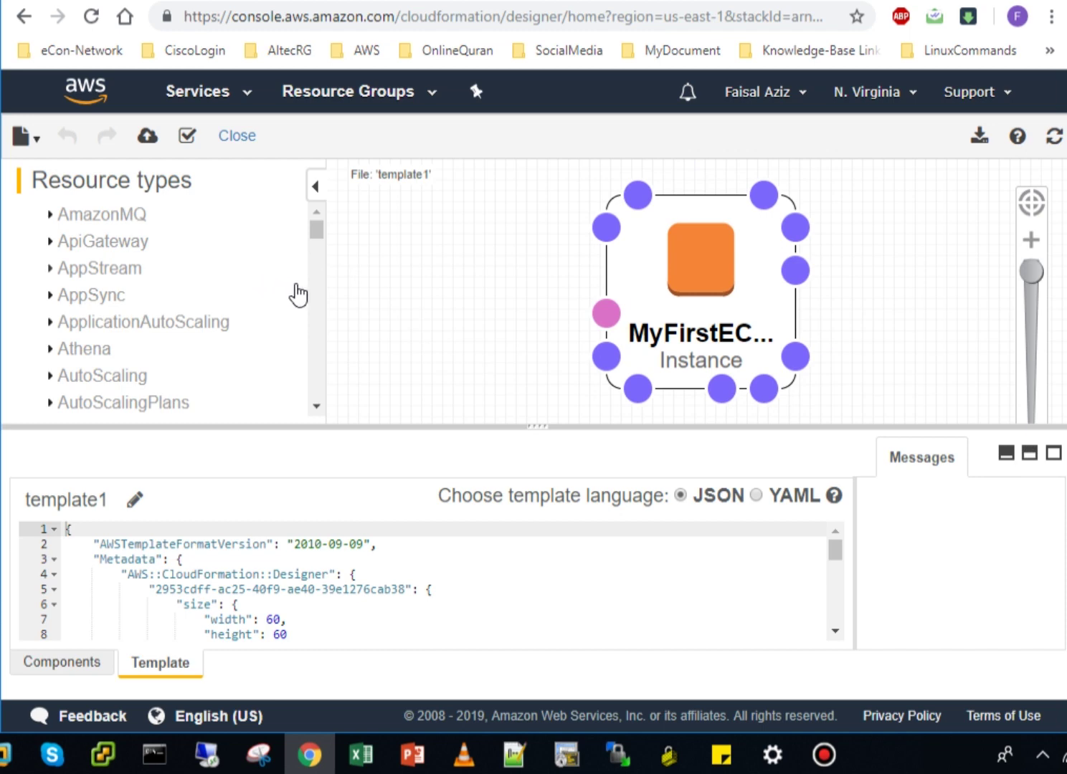
Enlarge the design canvas and add a VPC from the EC2 resource types to it
scroll(316, 305, down, 3)
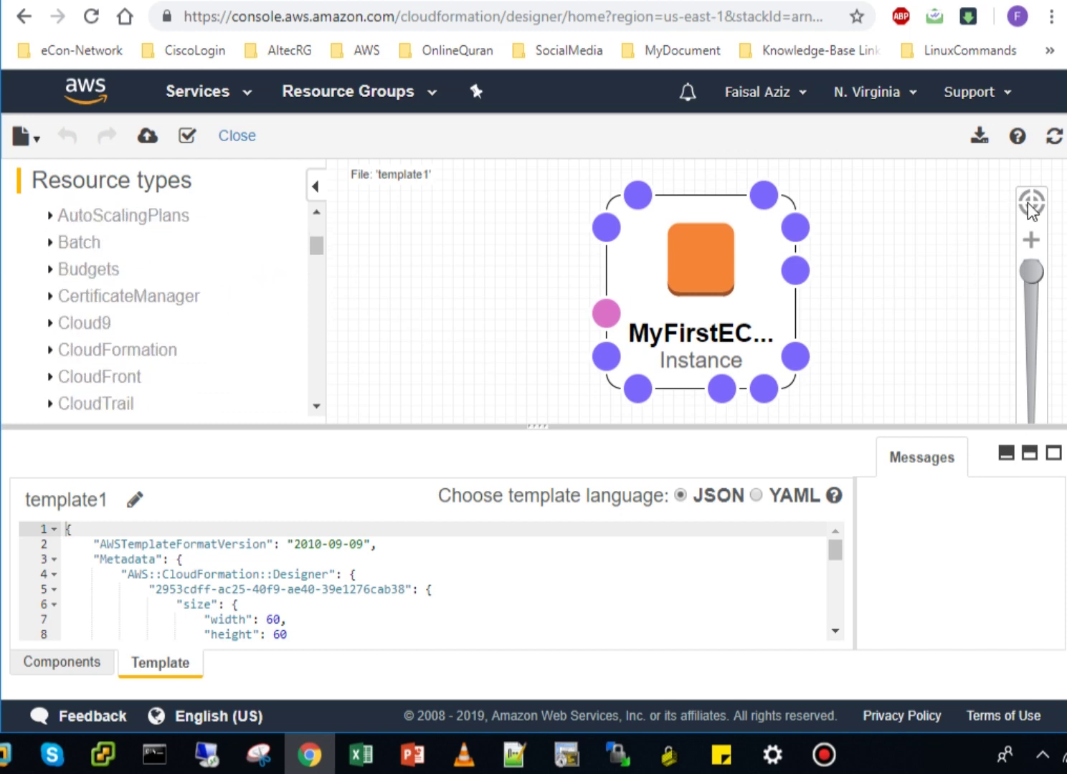
drag(537, 425, 534, 537)
scroll(313, 346, down, 4)
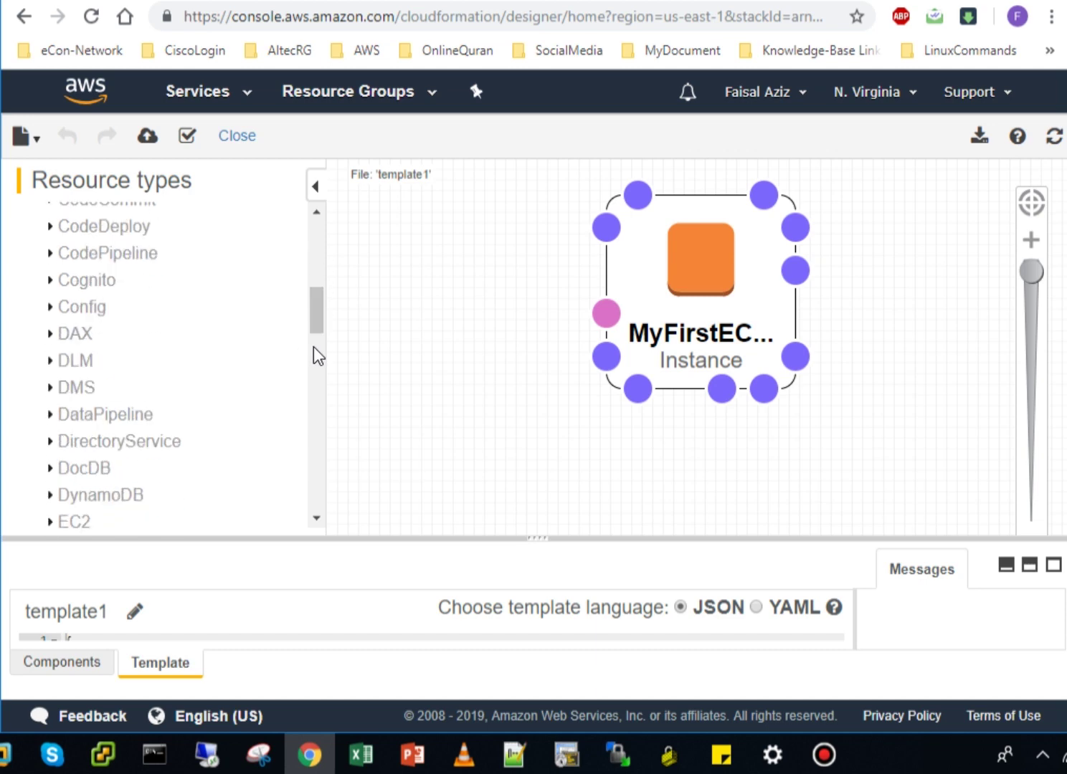
scroll(315, 337, down, 3)
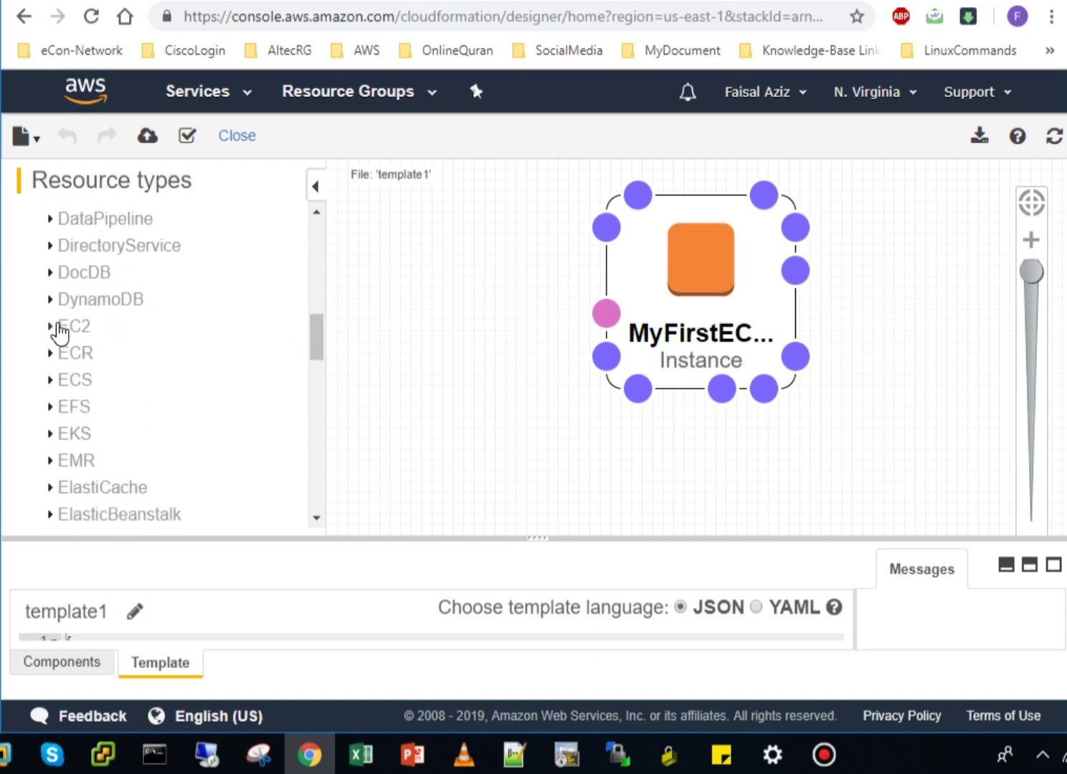
click(54, 326)
scroll(317, 344, down, 4)
drag(319, 303, 322, 379)
drag(84, 347, 494, 333)
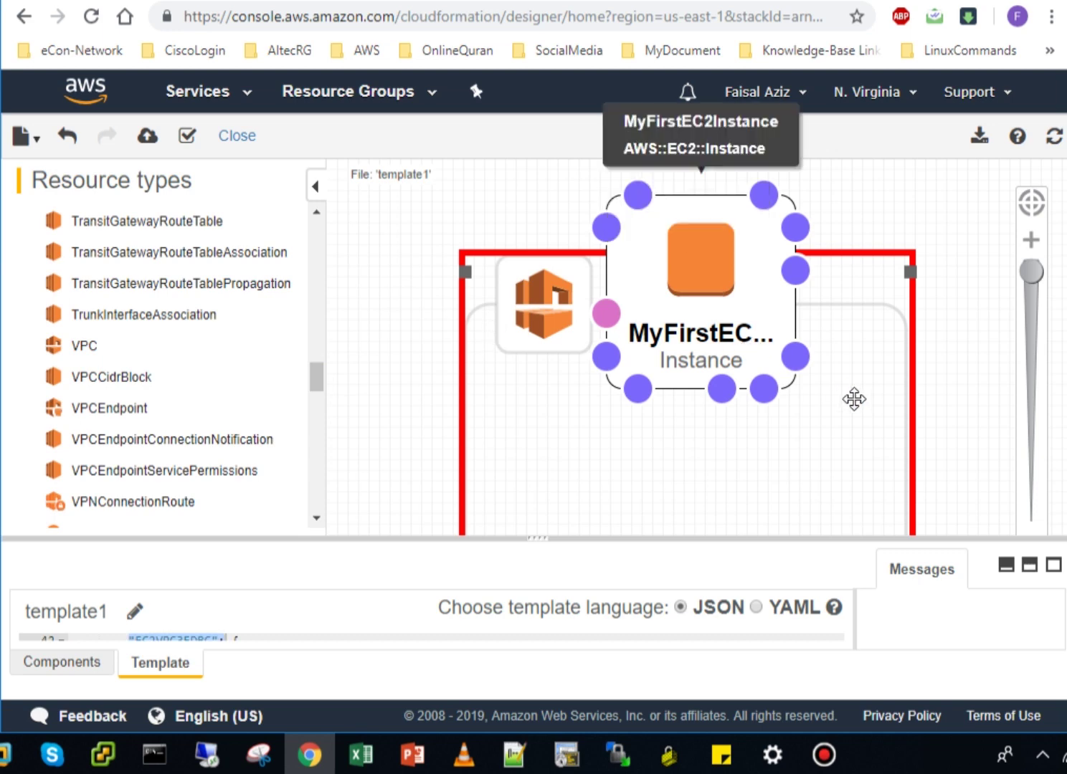
Separate MyFirstEC2Instance from the overlapping VPC, placing the VPC on its own beside the instance
click(733, 352)
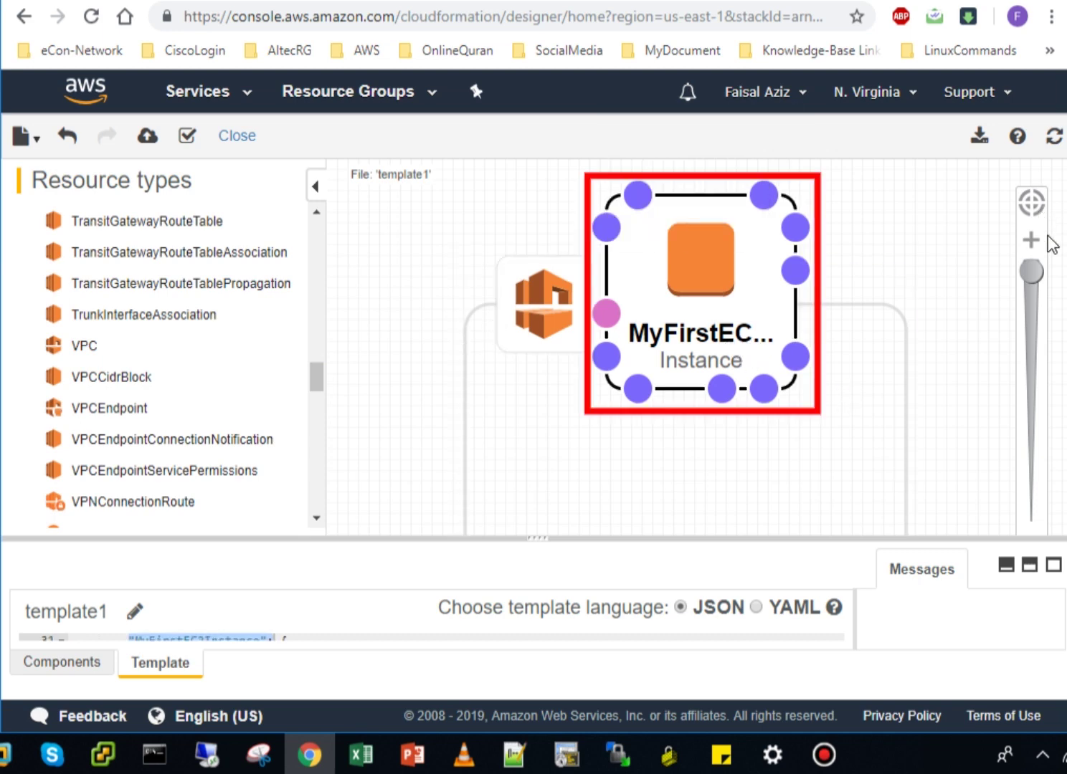
drag(1030, 271, 1028, 347)
click(1027, 390)
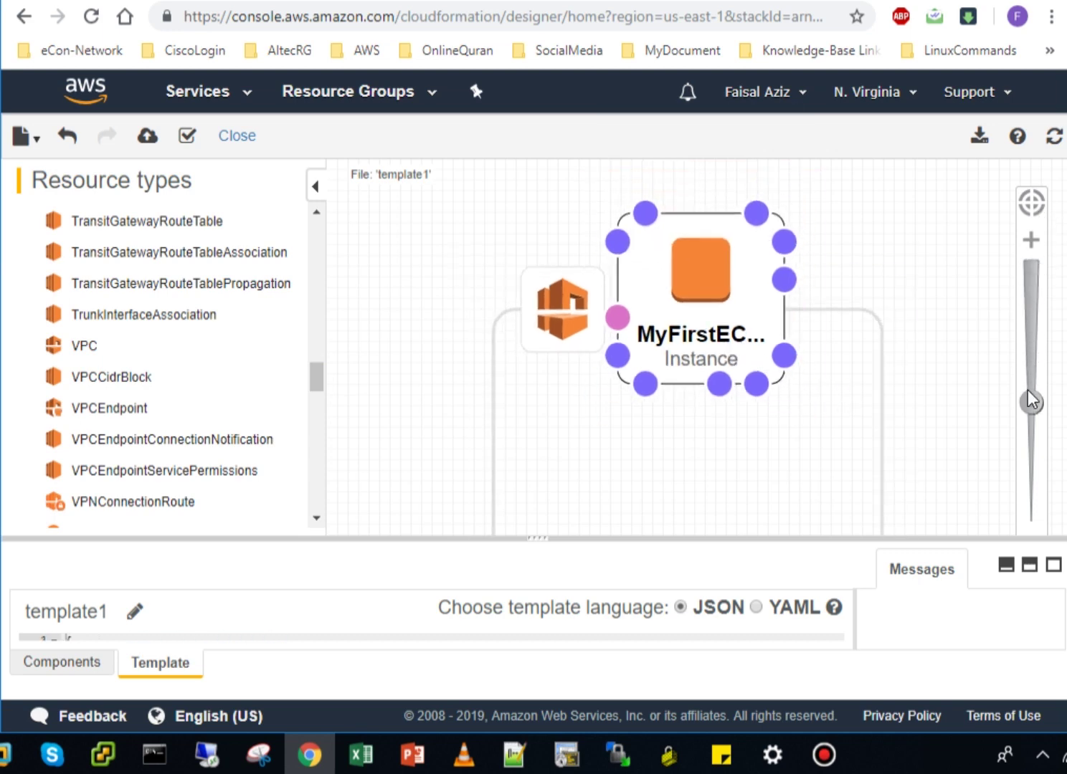
drag(709, 305, 871, 299)
click(707, 445)
drag(707, 445, 582, 344)
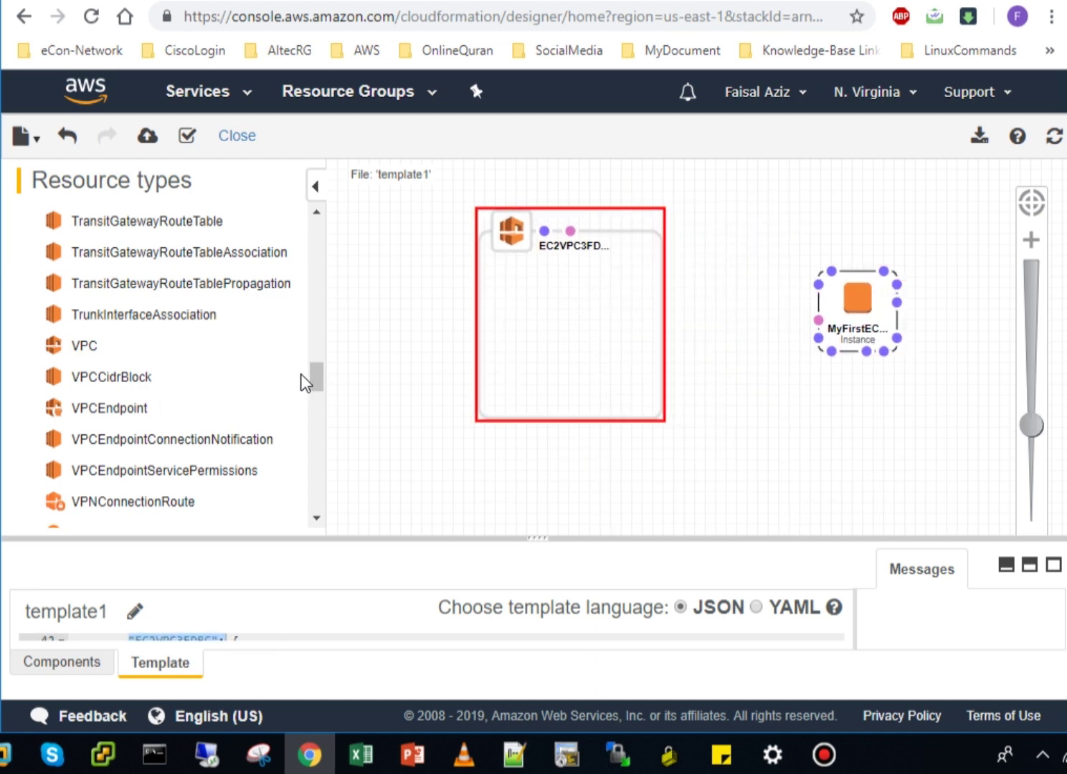
Add a Subnet from the EC2 resource types onto the VPC
scroll(318, 380, down, 2)
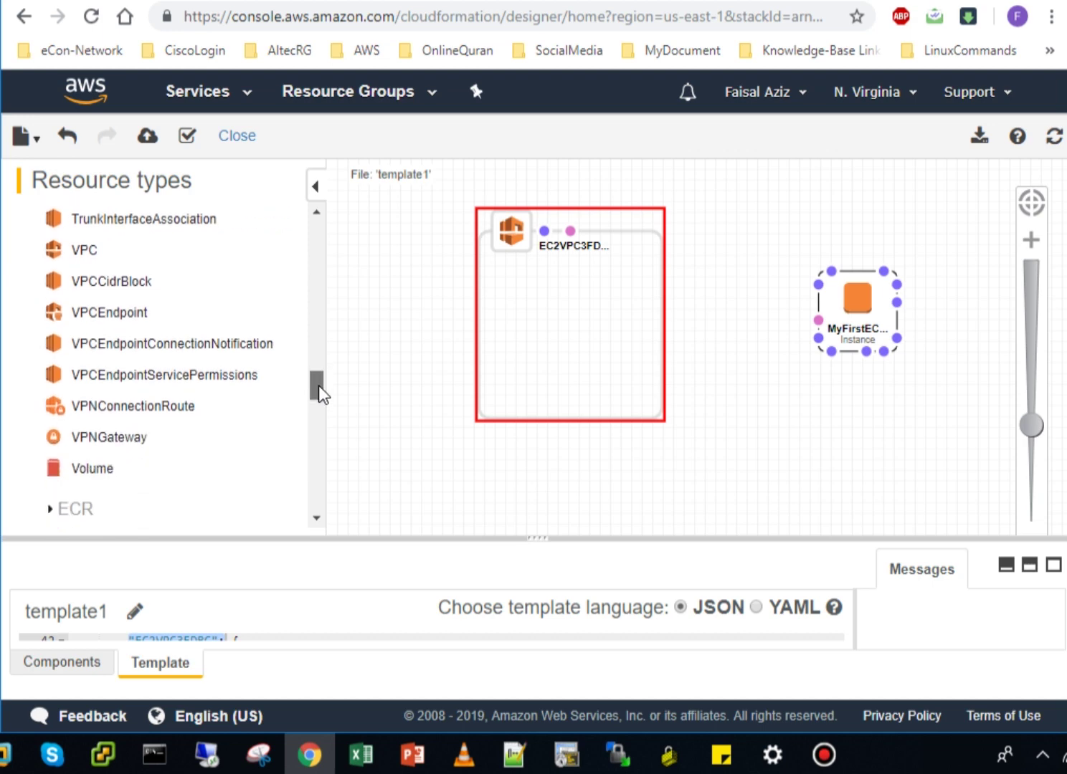
scroll(319, 373, up, 3)
scroll(319, 365, up, 3)
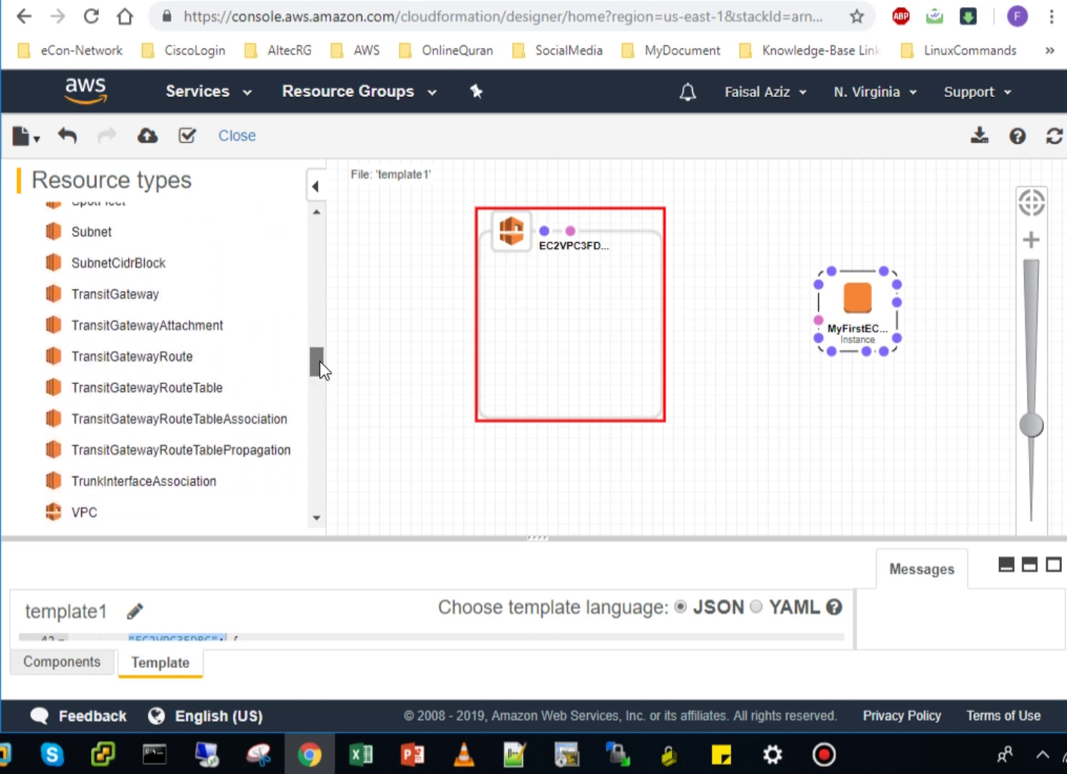
drag(99, 305, 453, 357)
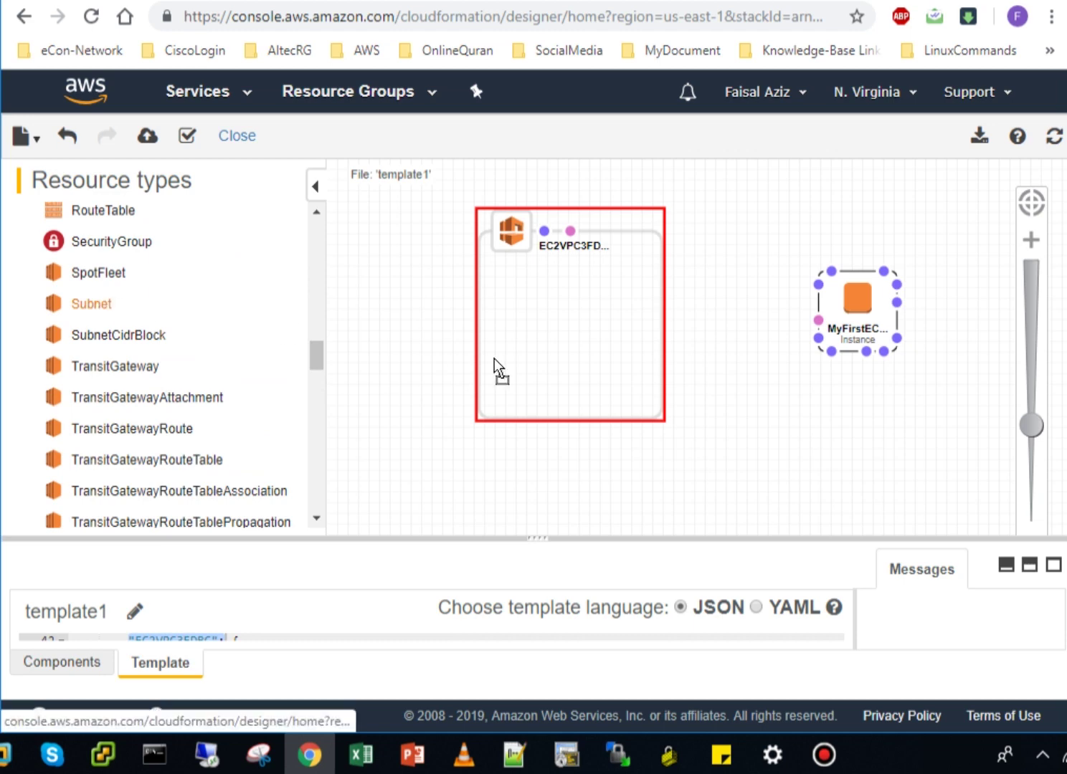
drag(508, 327, 505, 310)
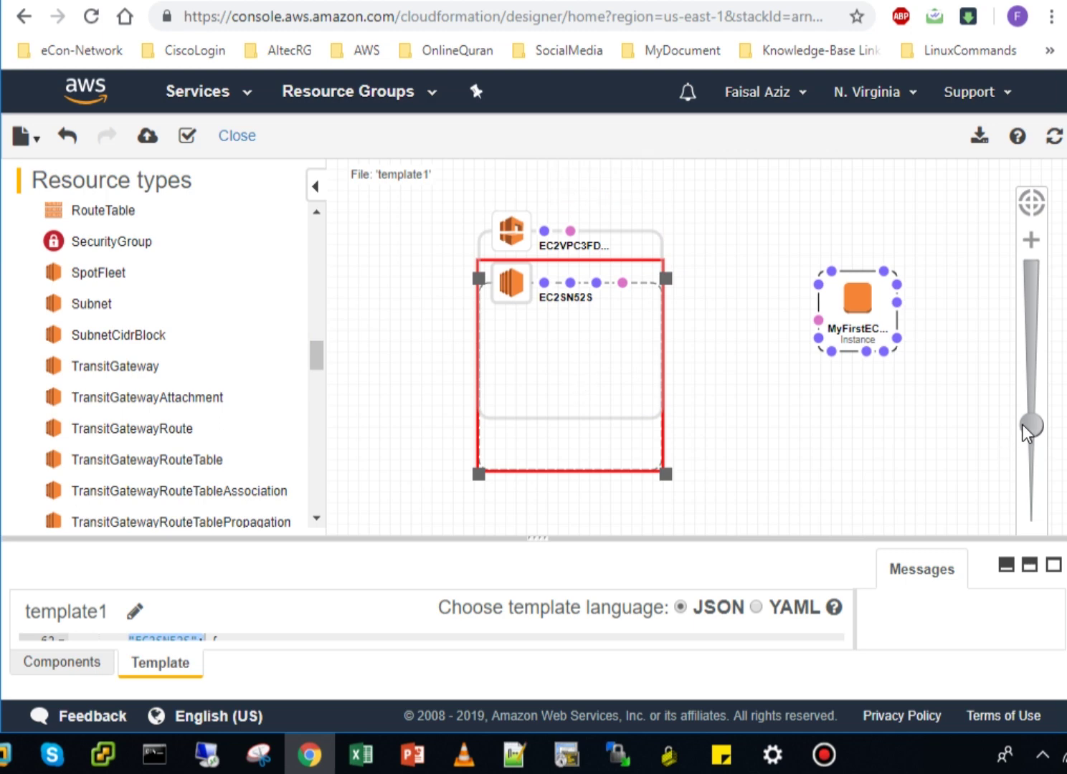
Separate the VPC from the overlapping subnet, shrink the subnet and place it inside the VPC
drag(1028, 424, 1030, 478)
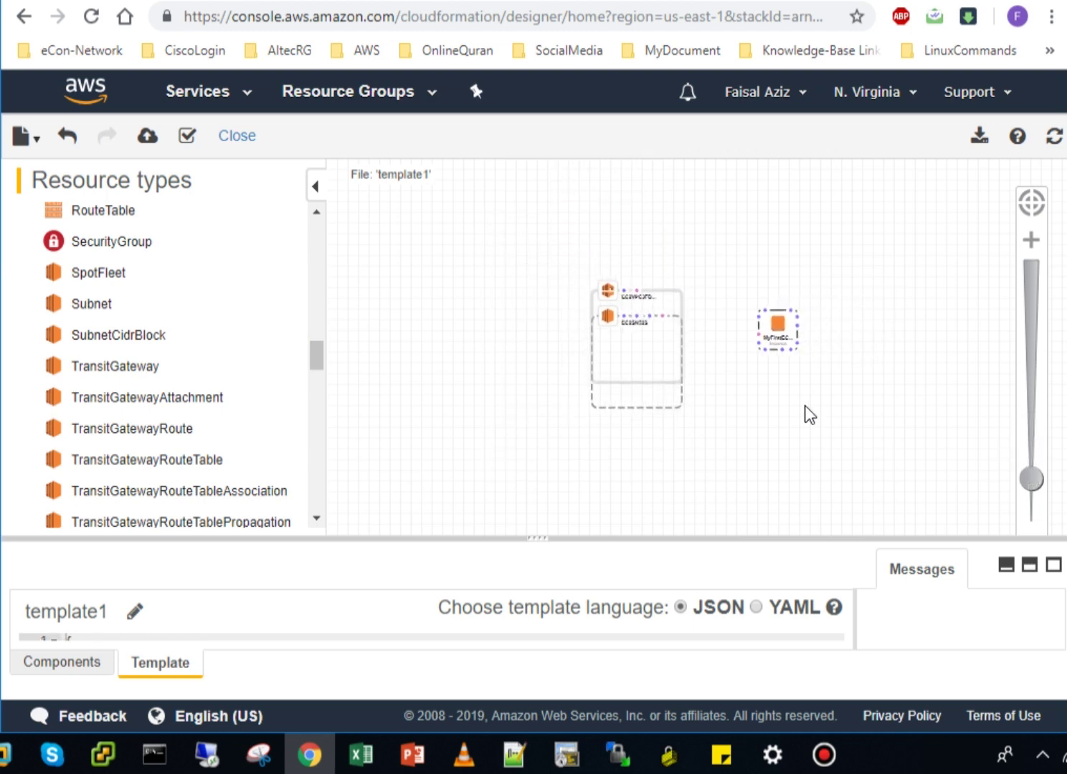
drag(652, 367, 427, 342)
click(614, 364)
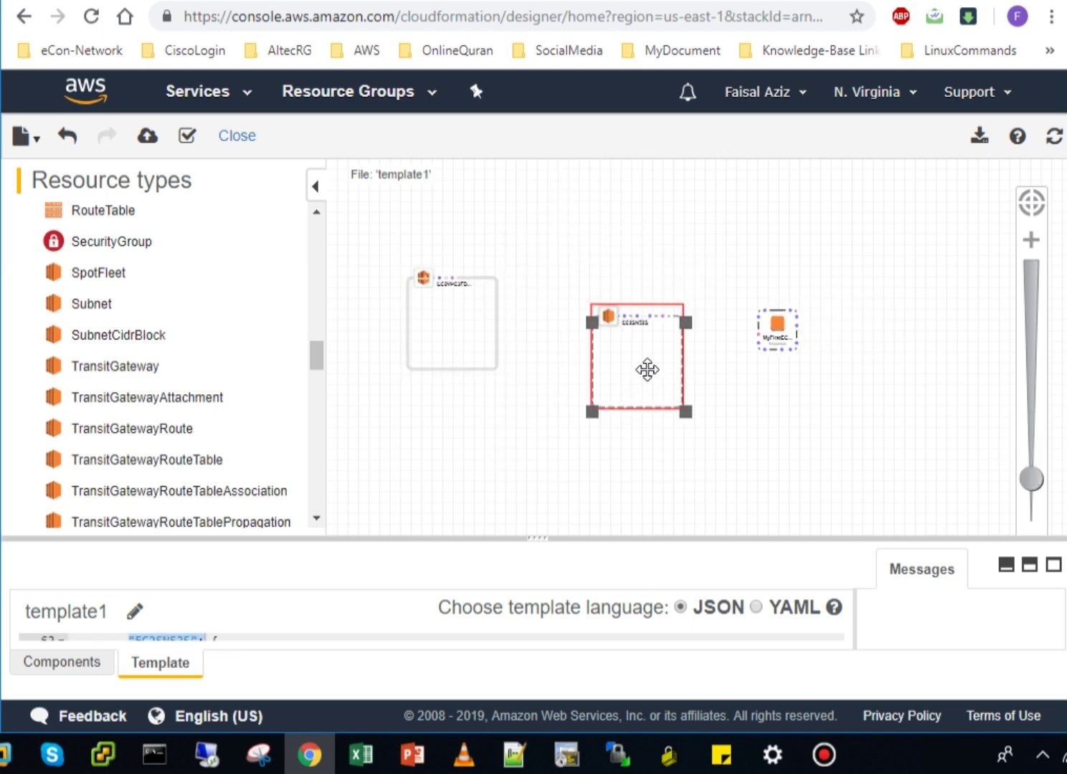
click(1029, 306)
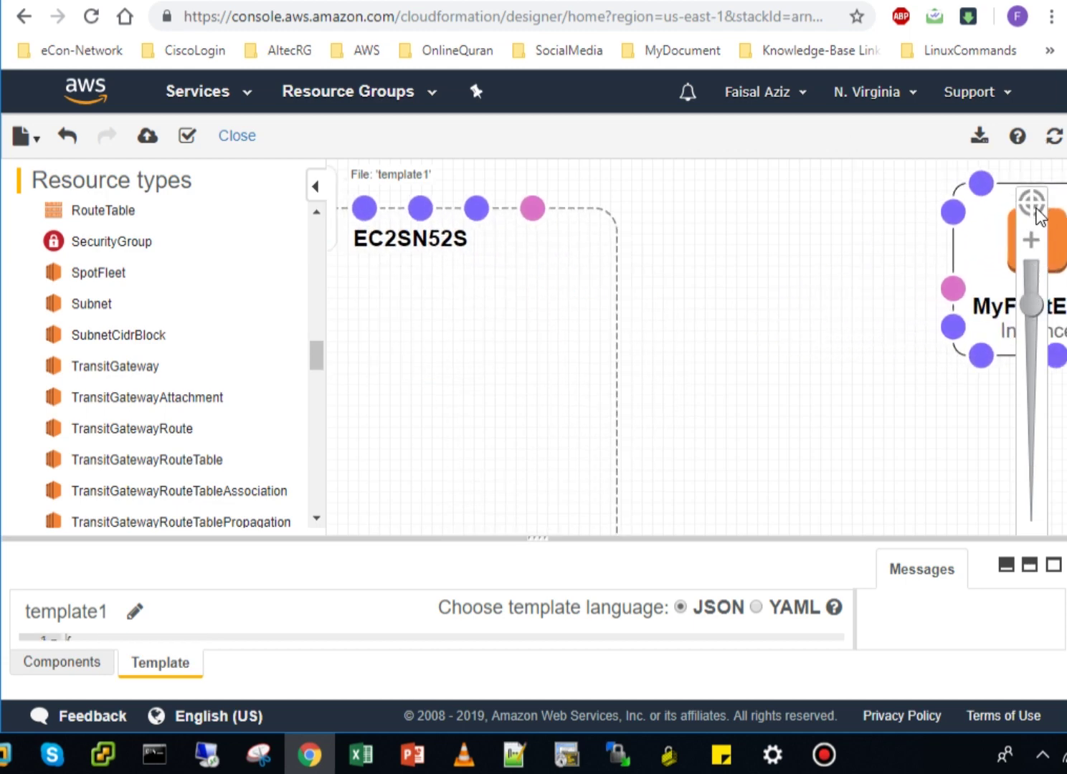
click(1031, 428)
drag(401, 282, 532, 284)
click(783, 402)
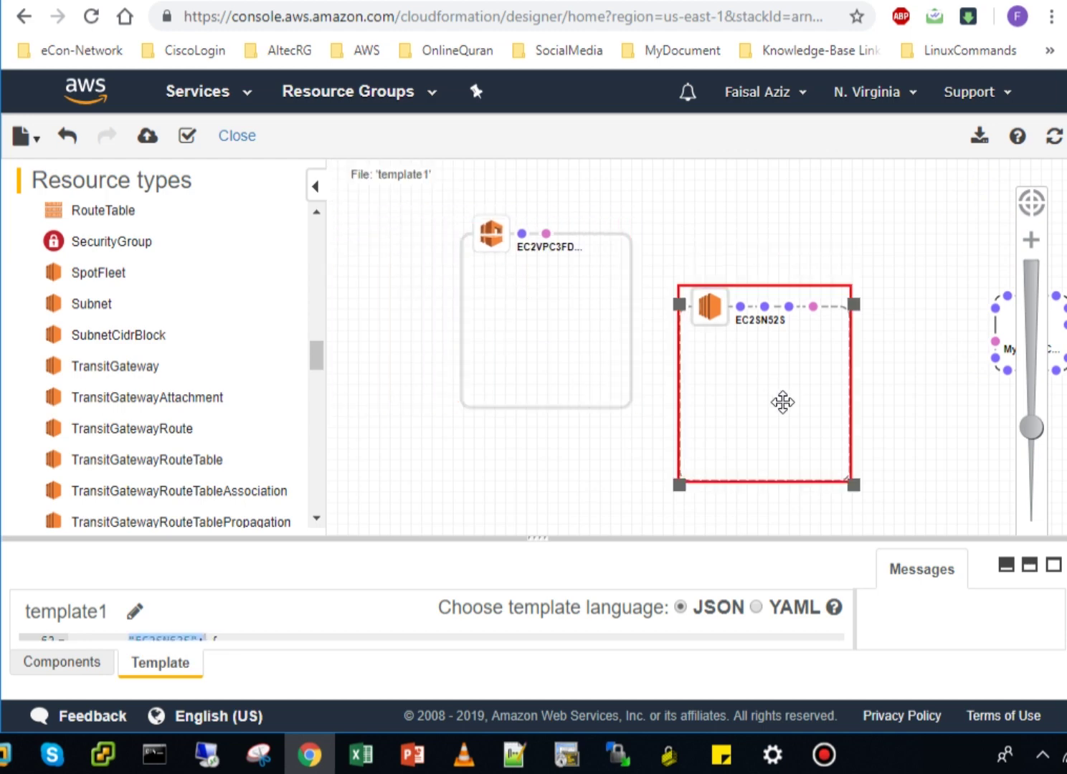
drag(852, 483, 537, 313)
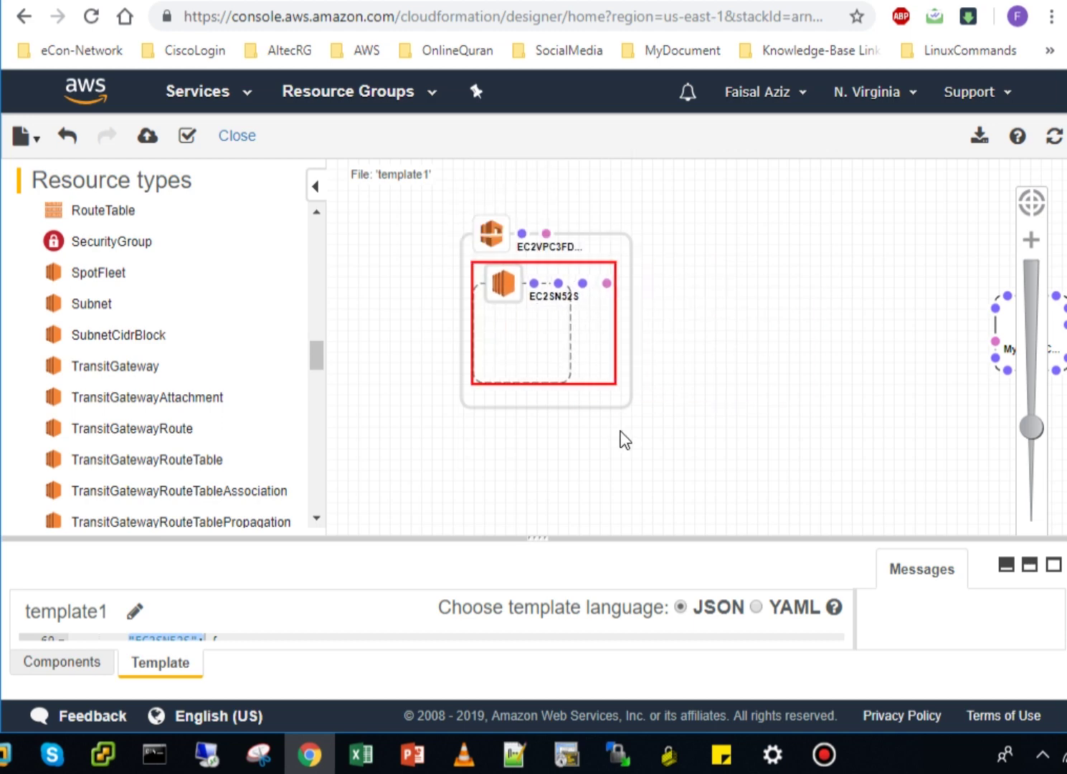
Enlarge the VPC to make room for more resources and shift the subnet slightly inward from its upper corner
click(622, 398)
drag(635, 413, 817, 521)
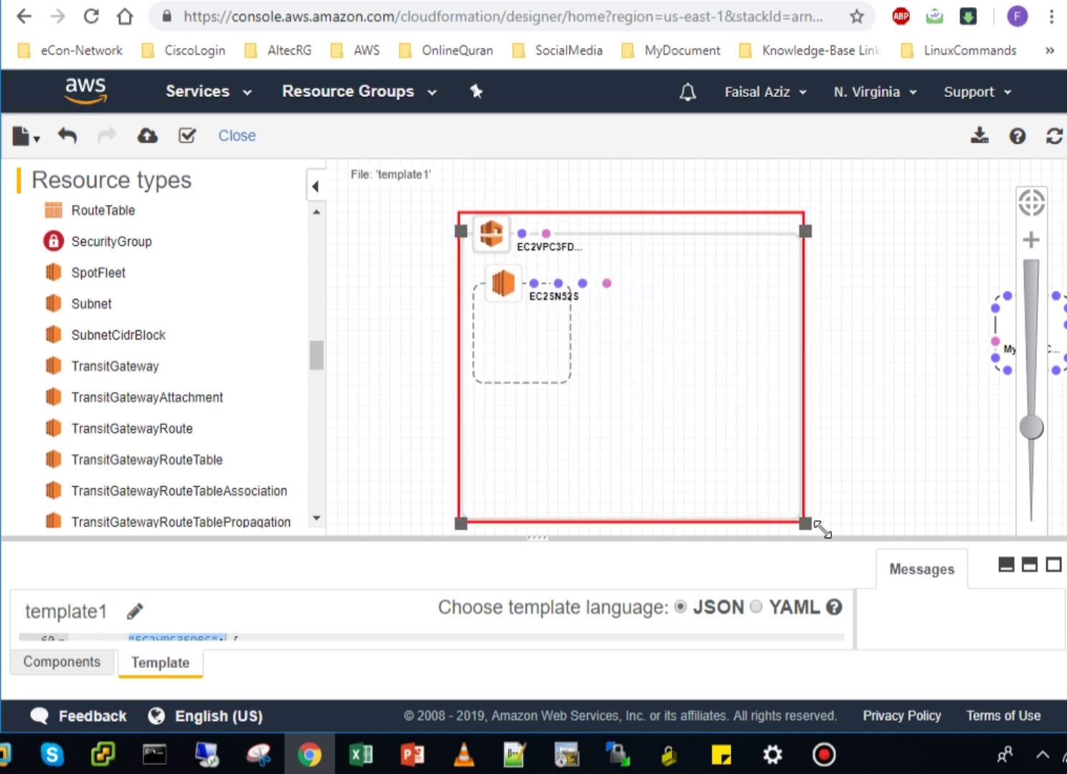
drag(541, 345, 571, 356)
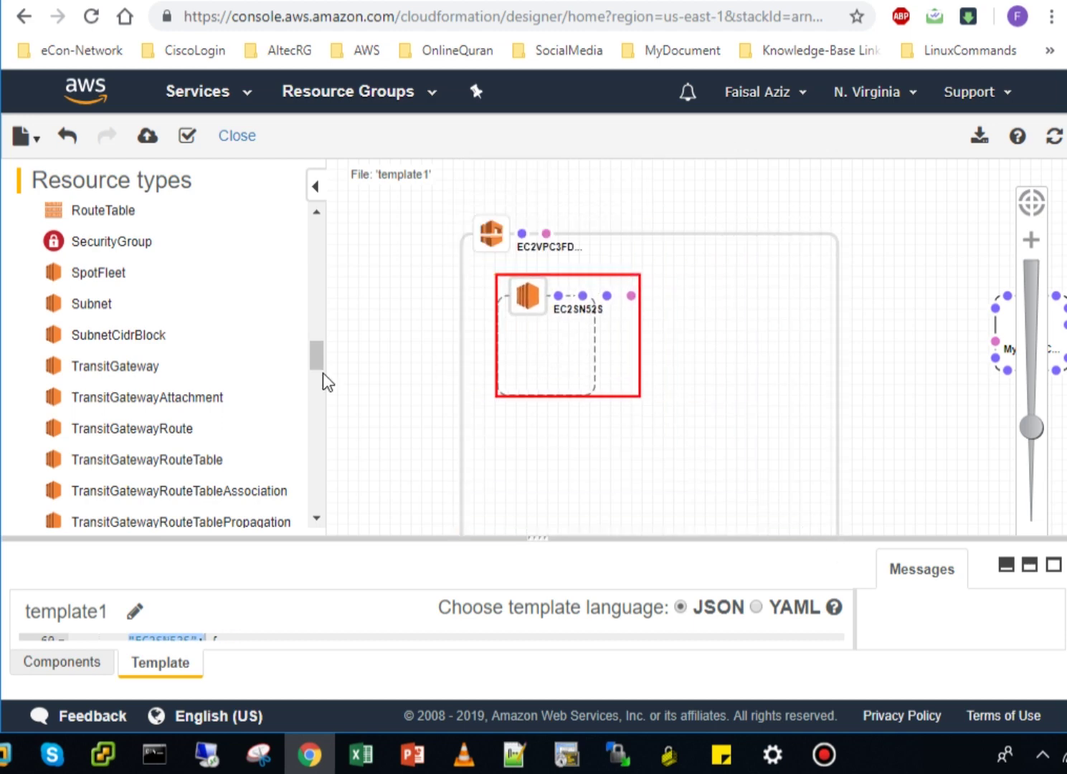
Add a second Subnet inside the VPC and align the two subnets side by side
drag(90, 310, 729, 461)
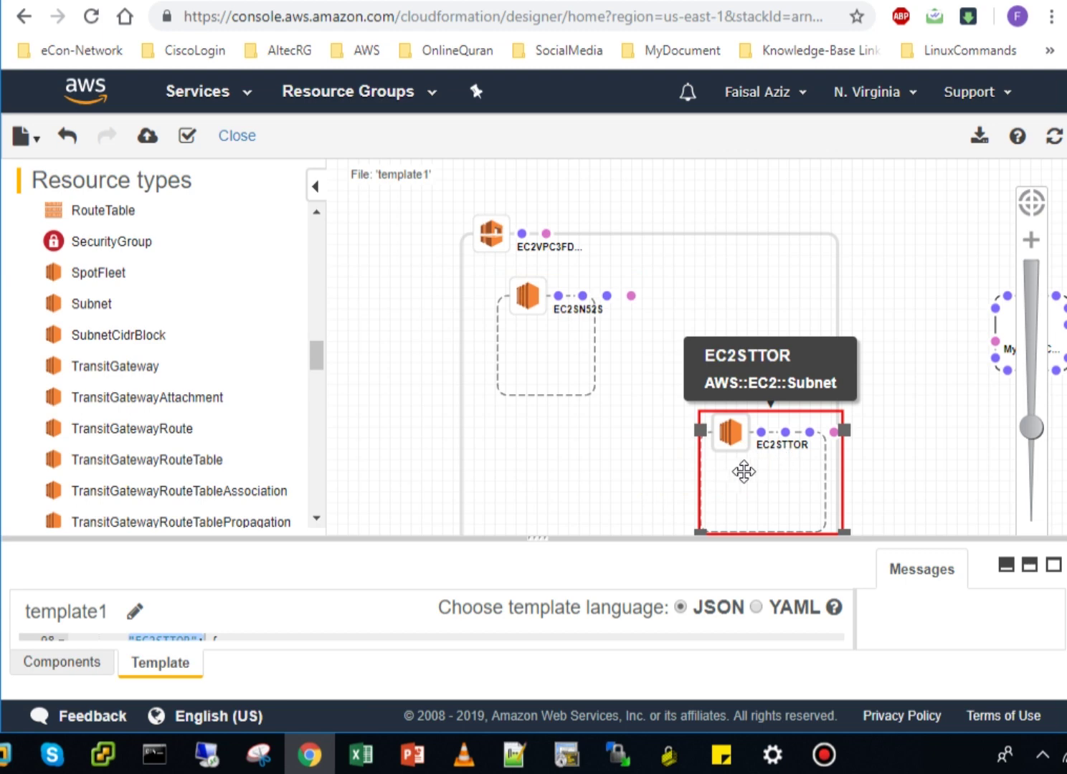
drag(763, 473, 731, 350)
drag(560, 344, 557, 353)
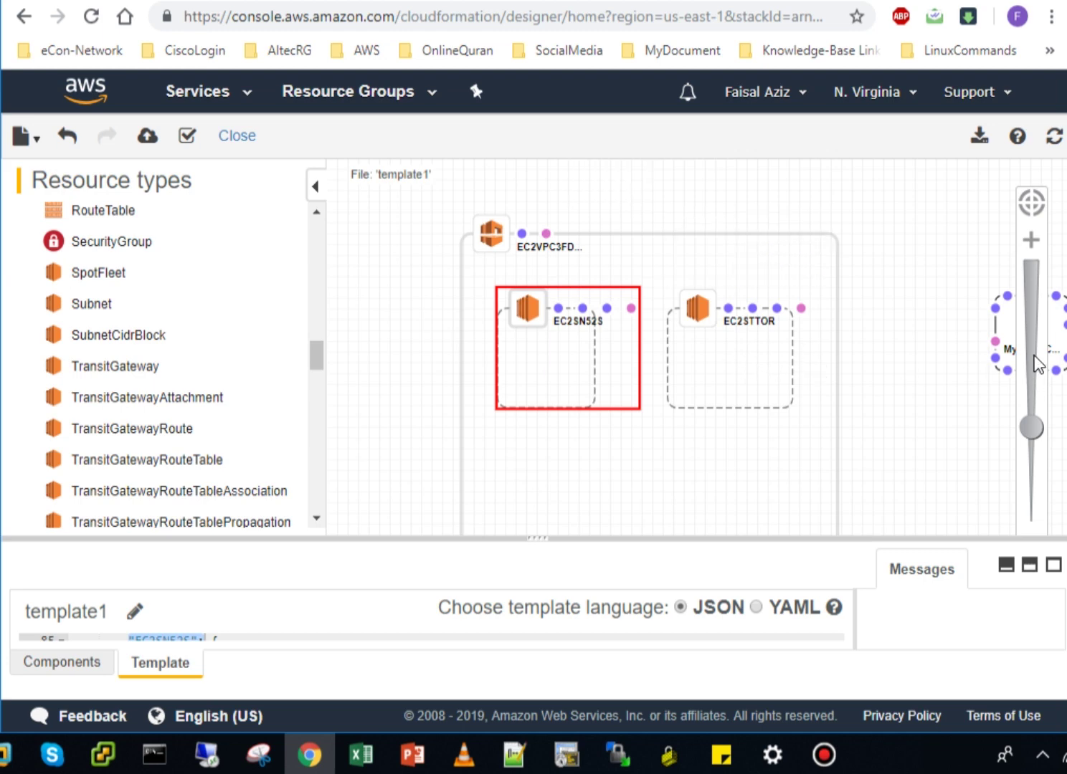
Try placing MyFirstEC2Instance over the second subnet, and try linking the VPC's VPCDHCPOptionsAssociation connector to the instance outside the VPC
drag(1002, 334, 734, 361)
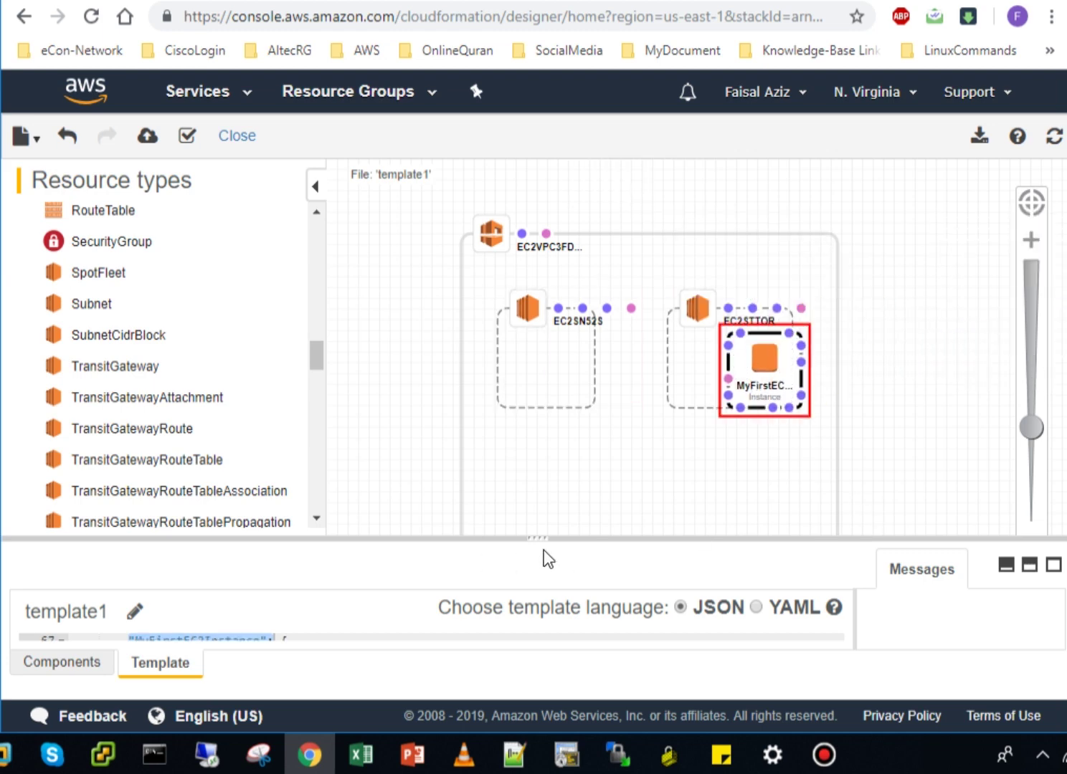
drag(756, 371, 914, 333)
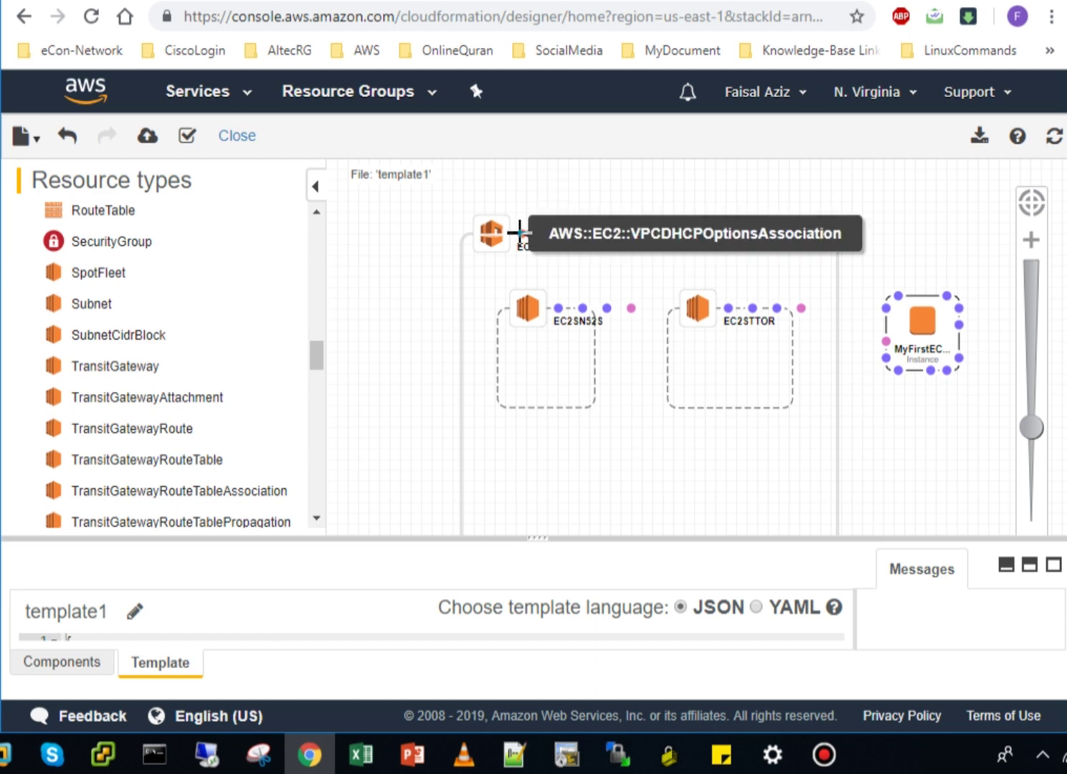
drag(519, 230, 900, 261)
drag(902, 267, 904, 287)
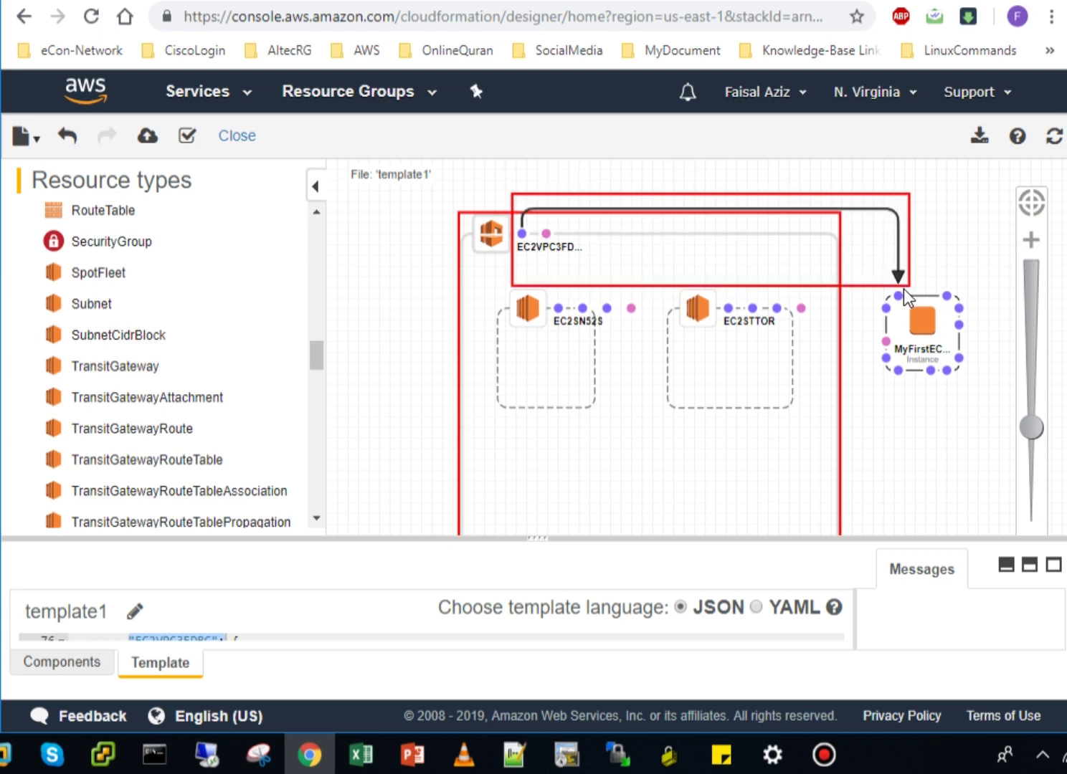
drag(903, 289, 903, 288)
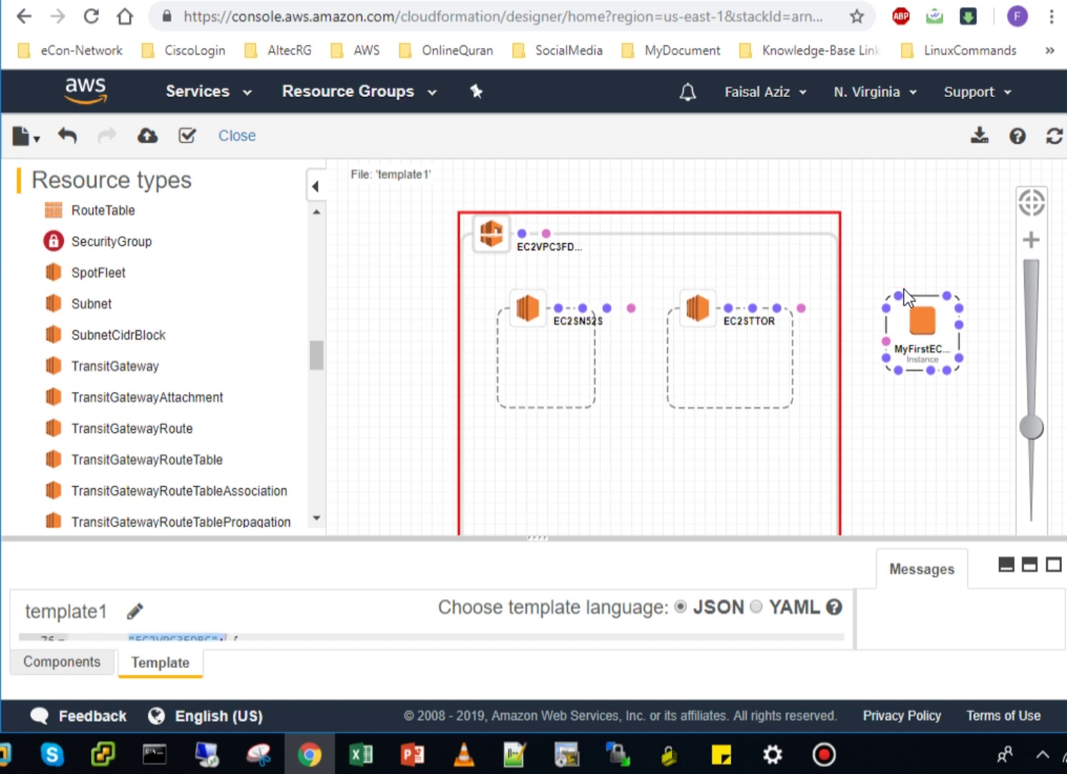
click(748, 489)
click(582, 299)
drag(582, 300, 552, 300)
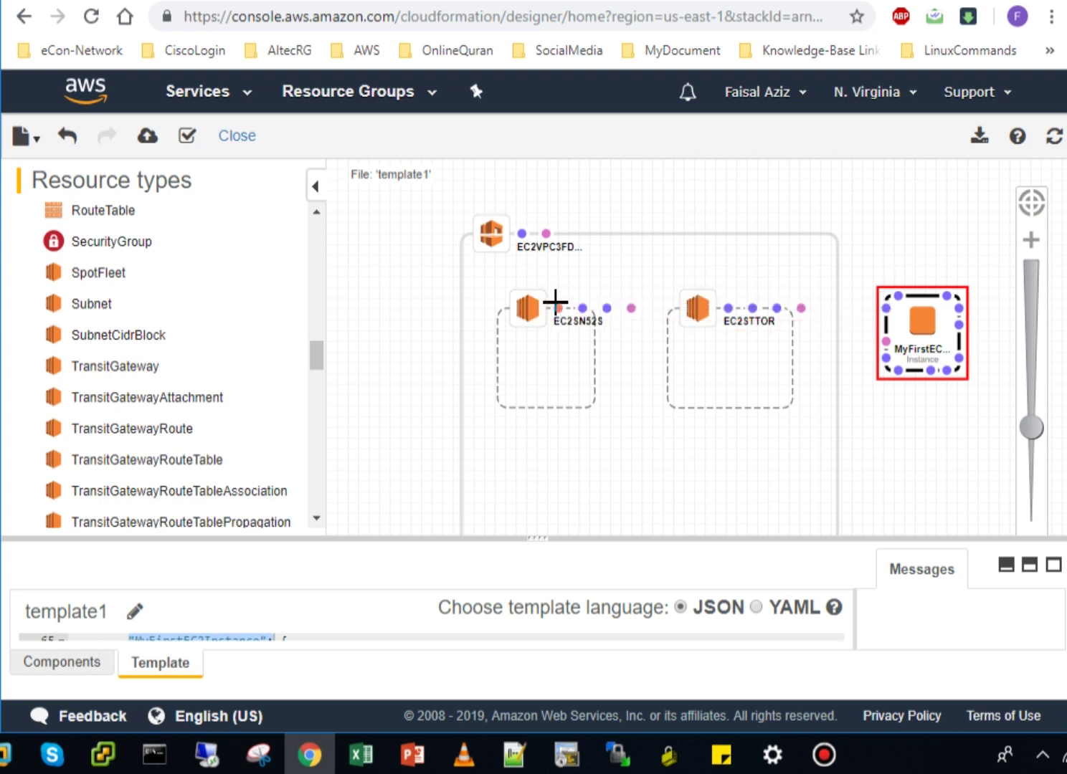
Place MyFirstEC2Instance inside the VPC below the two subnets and add a DependsOn link from it to the VPC
drag(921, 321, 562, 302)
click(622, 402)
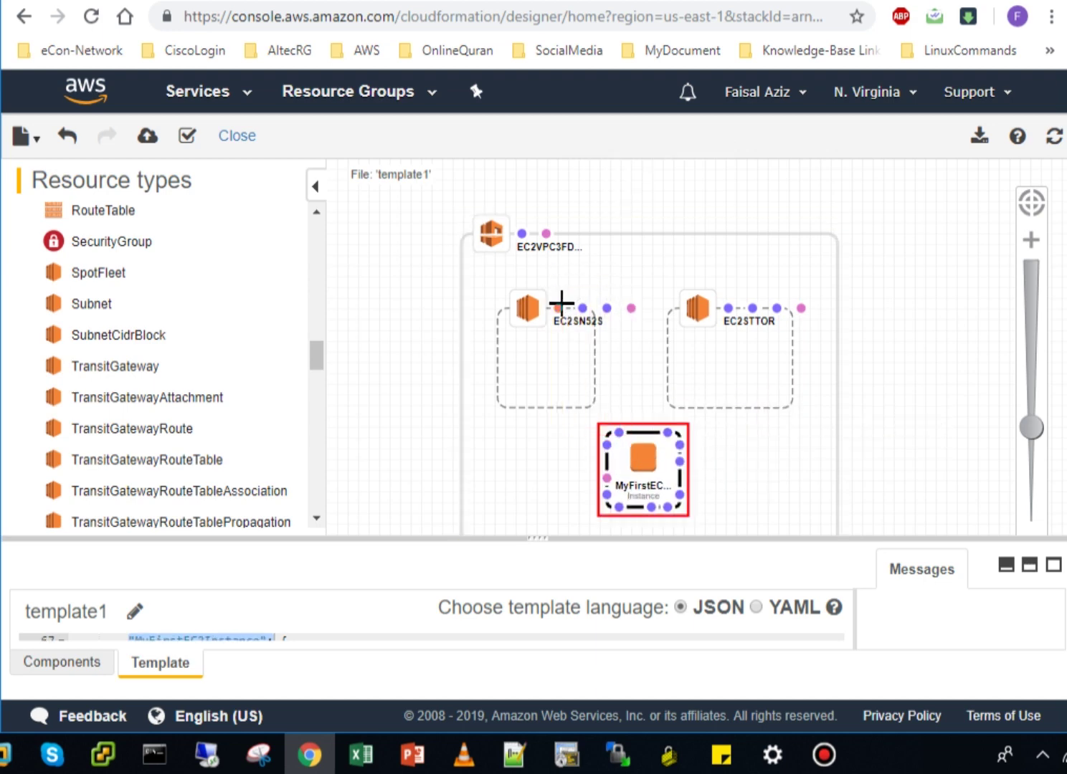
click(608, 411)
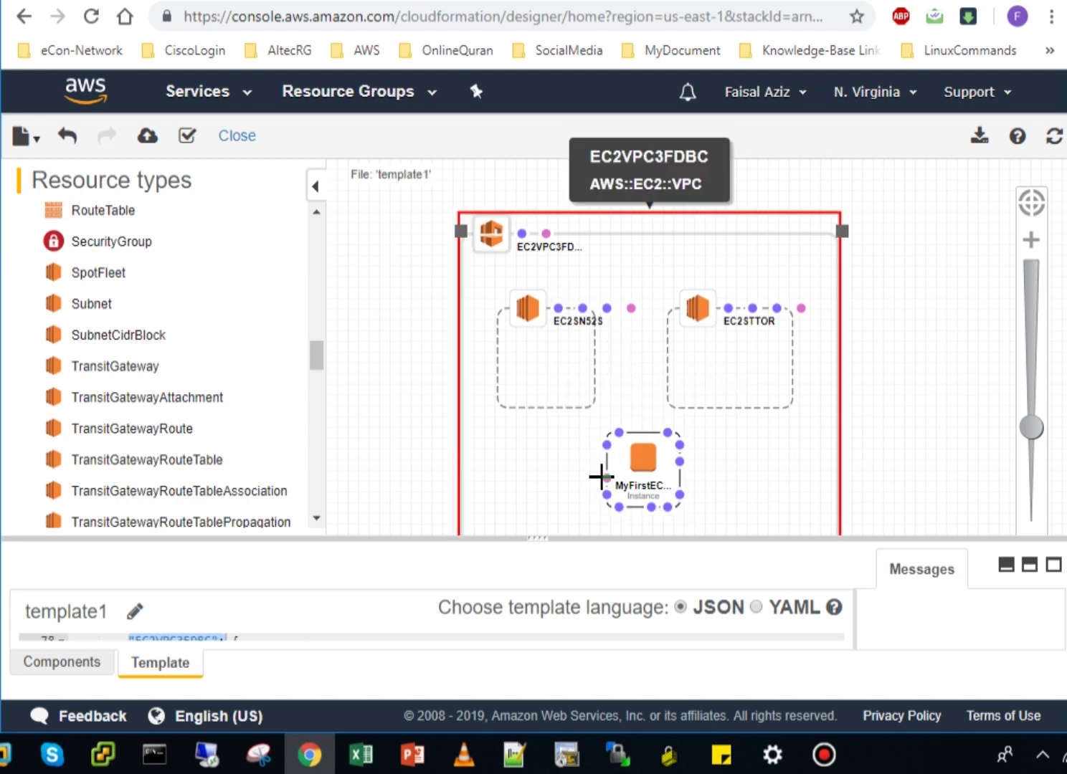
drag(606, 478, 560, 304)
click(884, 466)
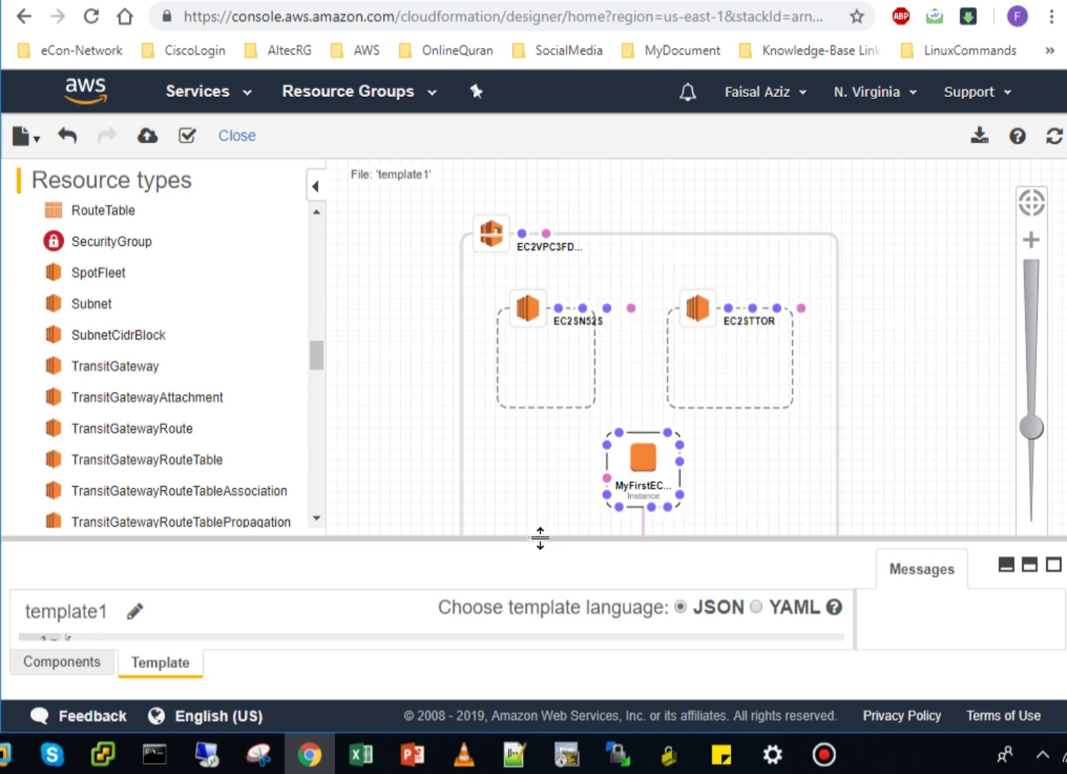
Enlarge the template code area and examine the MyFirstEC2Instance definition in the Resources section
drag(540, 538, 552, 313)
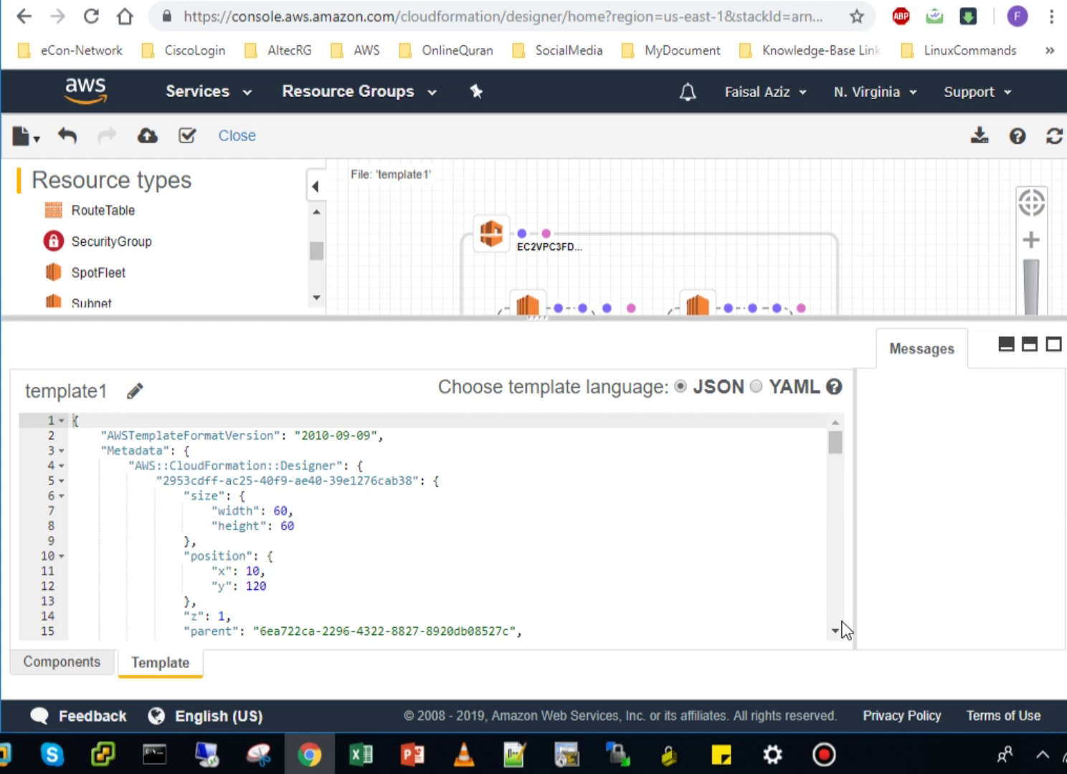
drag(839, 634, 837, 633)
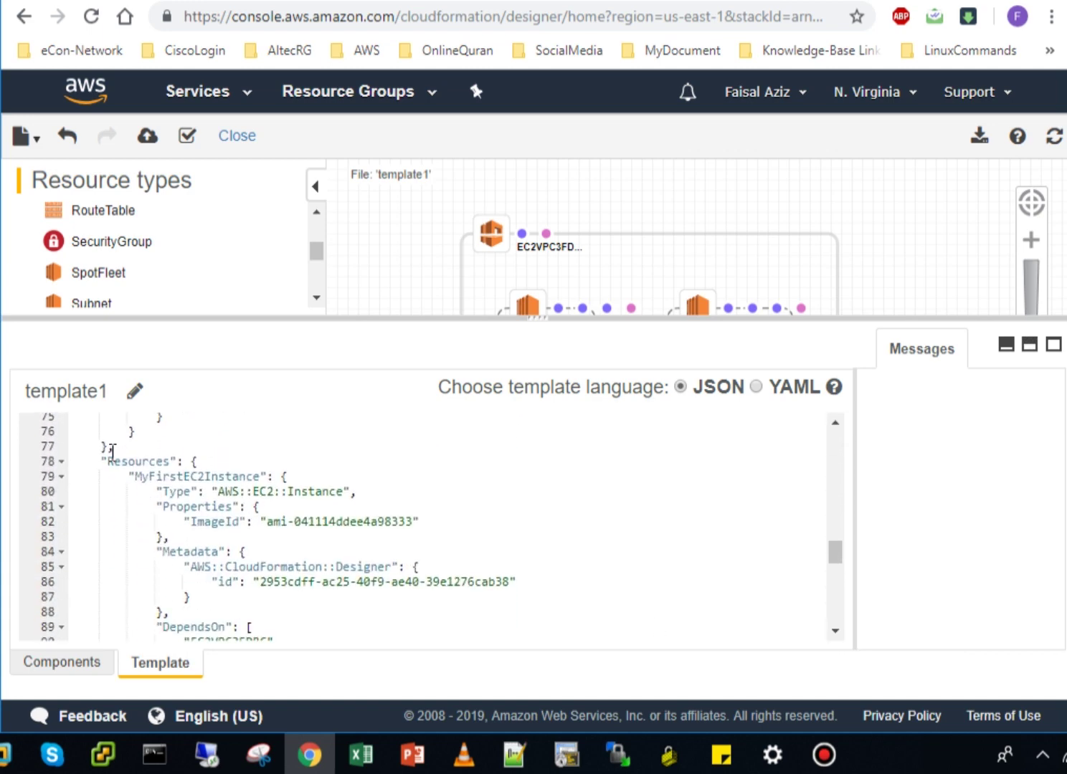
drag(260, 476, 135, 476)
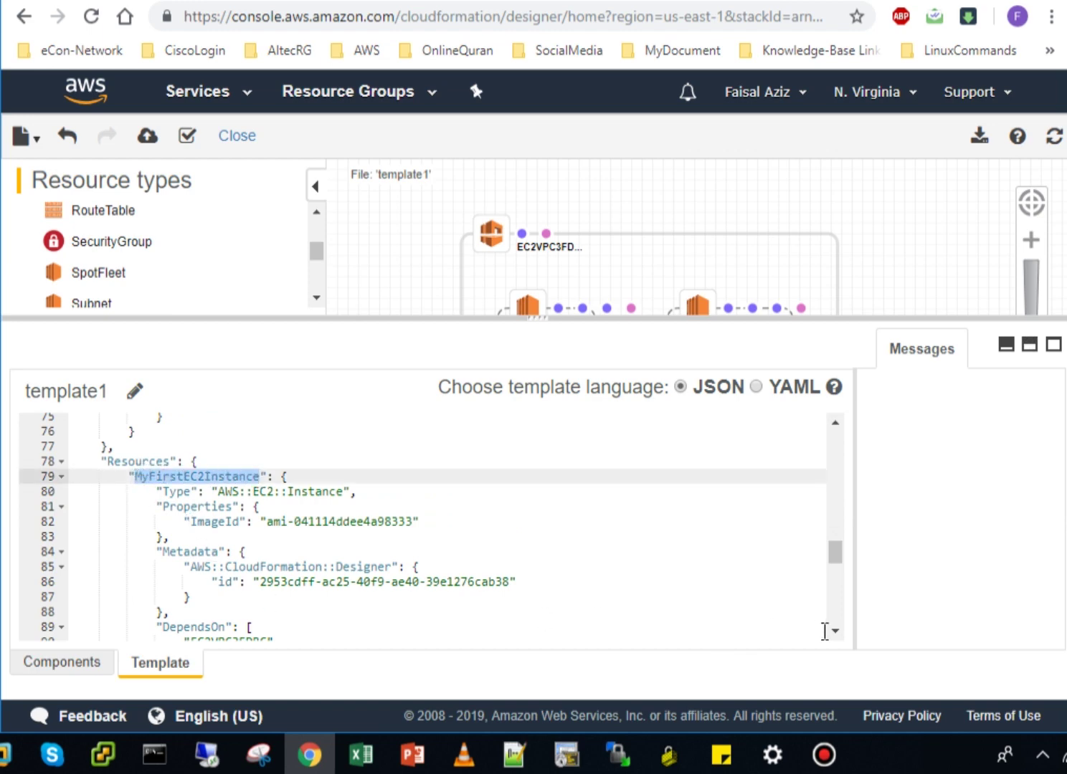
Examine the VPC definition and the two Subnet definitions in the template's Resources section
drag(836, 632, 835, 633)
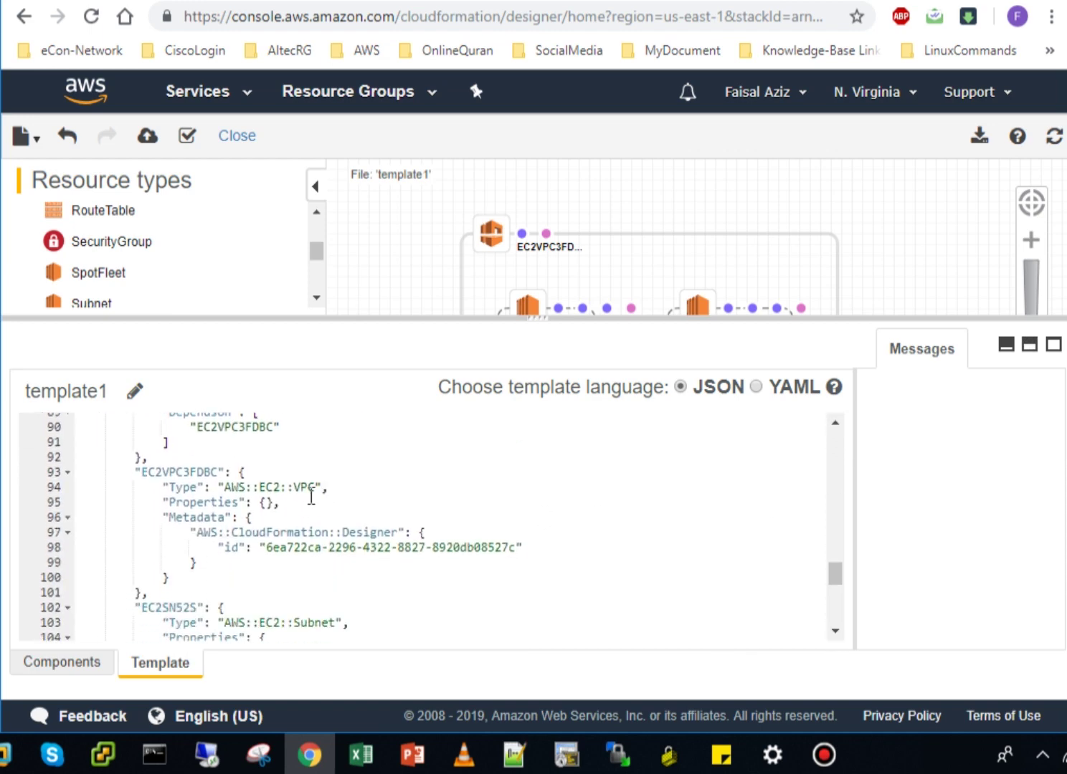
drag(221, 471, 142, 472)
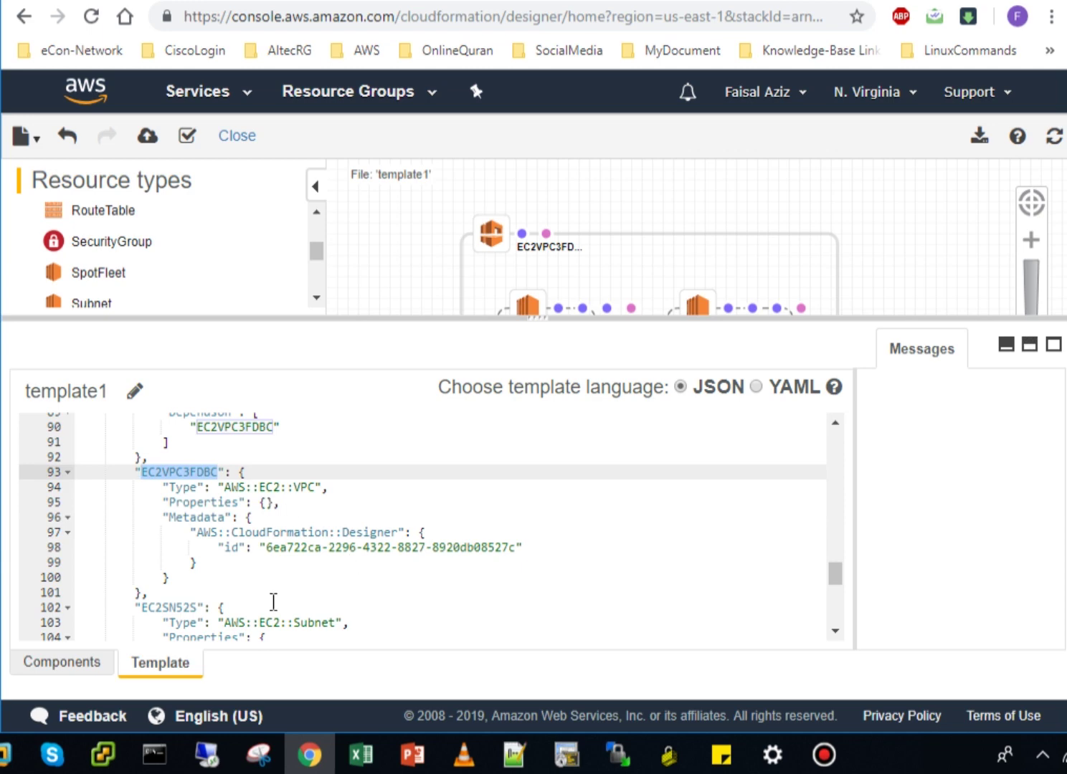
drag(197, 607, 142, 607)
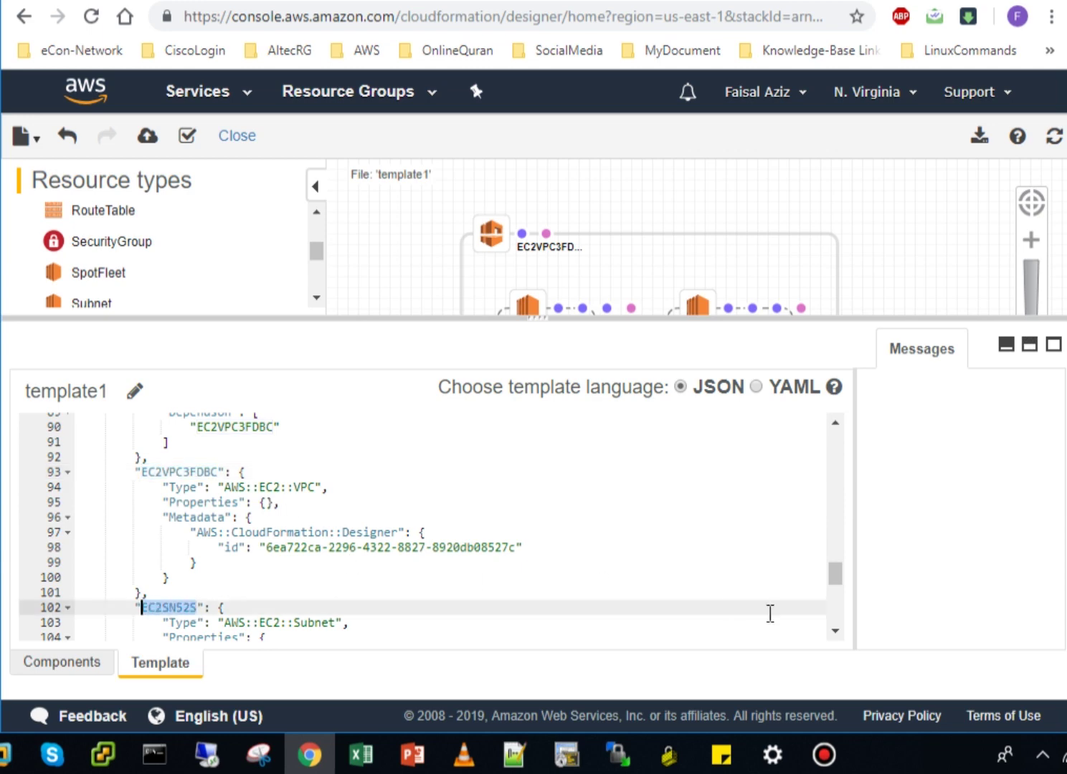
click(835, 631)
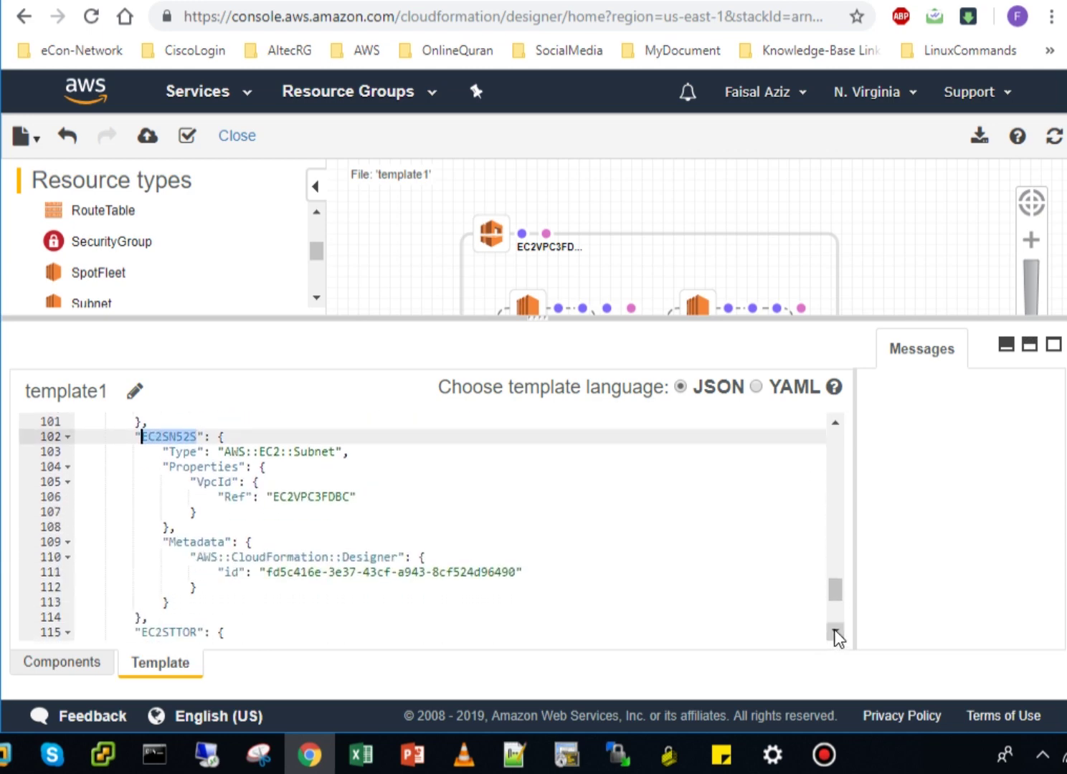
click(835, 631)
drag(196, 586, 141, 588)
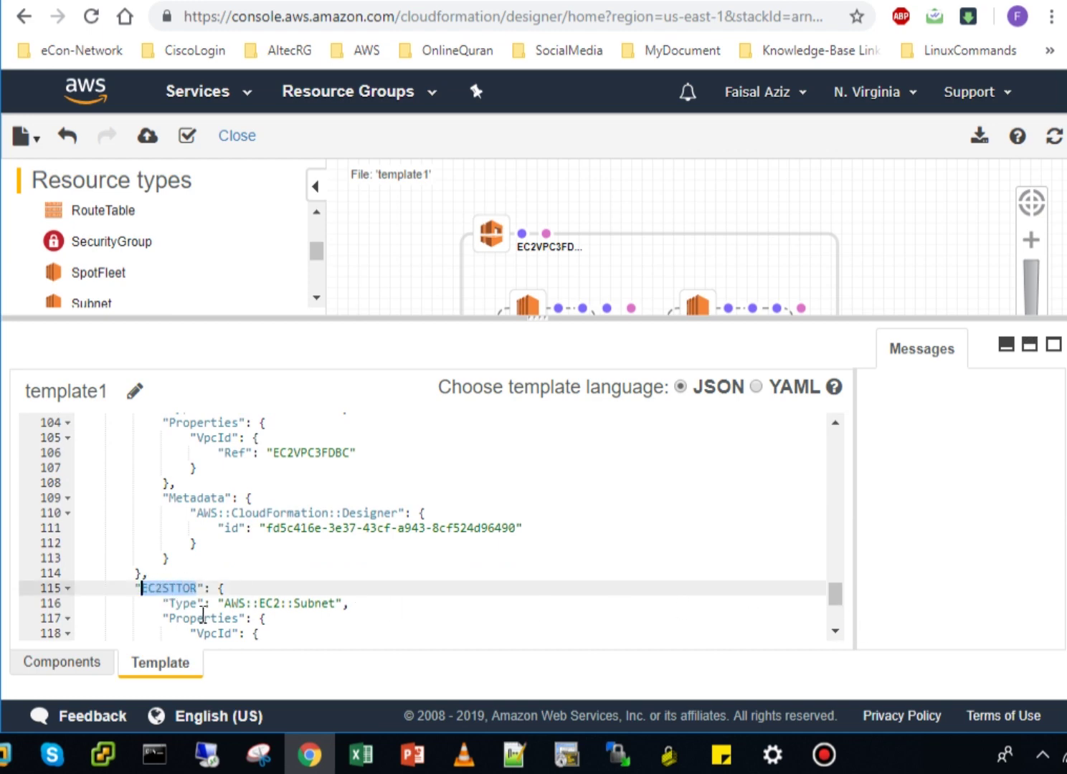
click(273, 620)
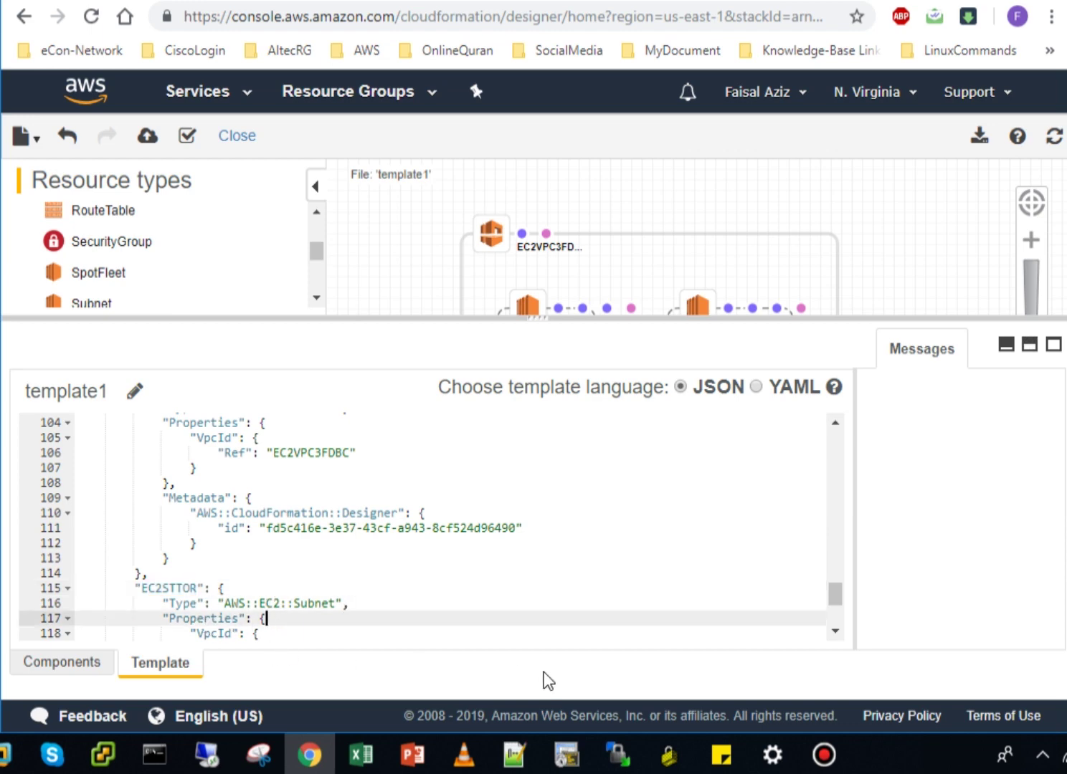
Inspect the VpcId references that tie both subnets to the VPC, and return to the start of the template code
double_click(246, 453)
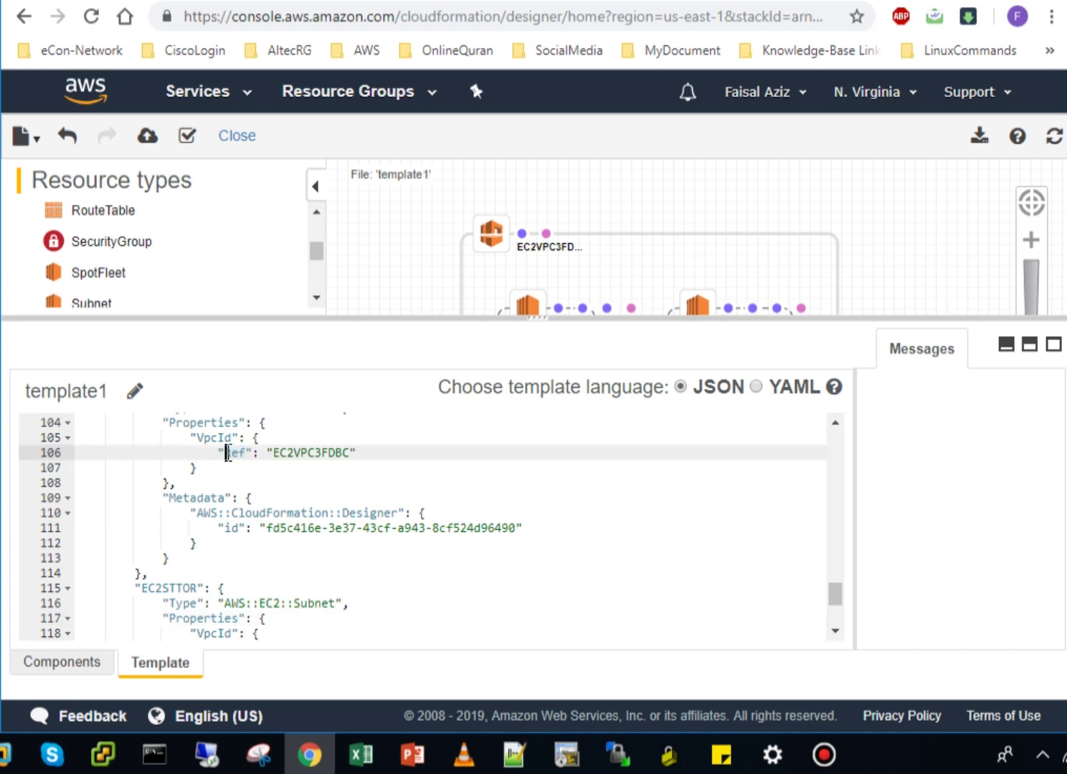
click(245, 453)
click(836, 634)
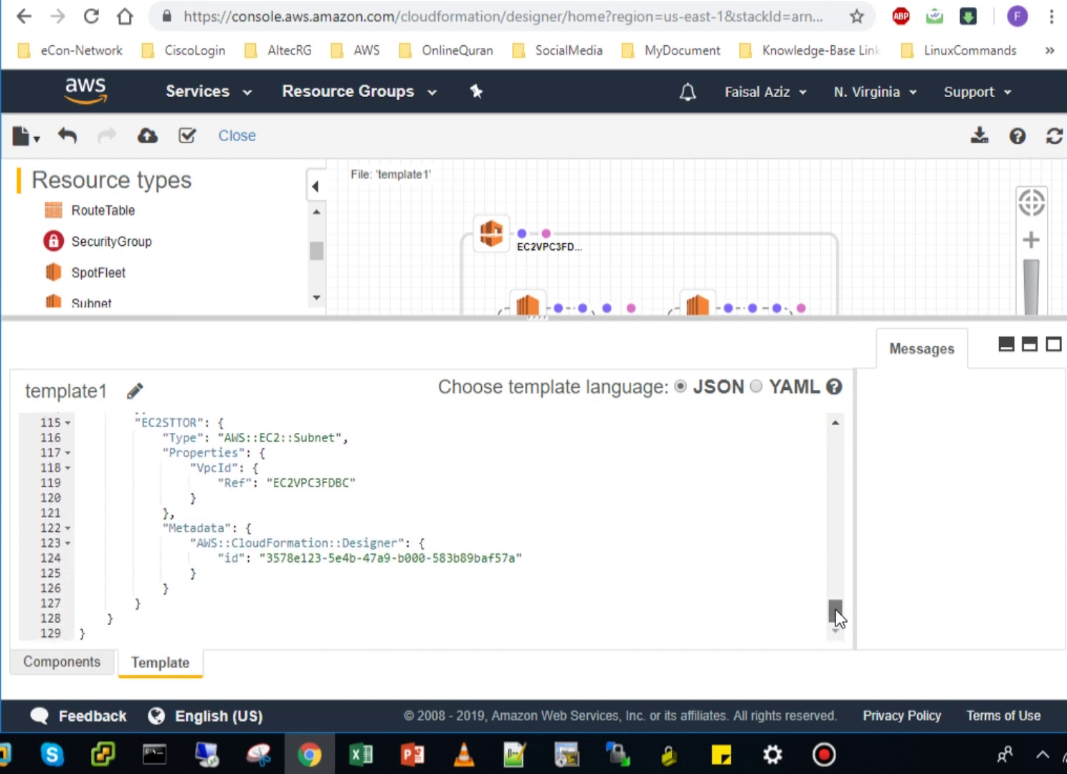
drag(835, 611, 835, 597)
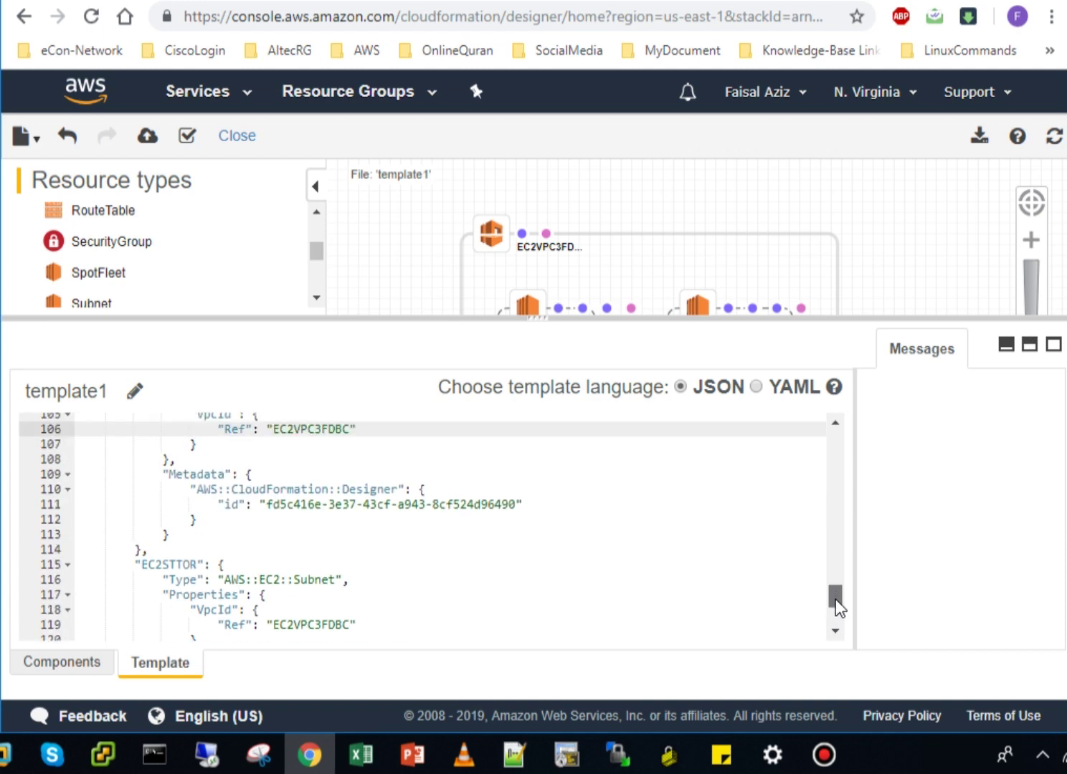
drag(836, 601, 838, 444)
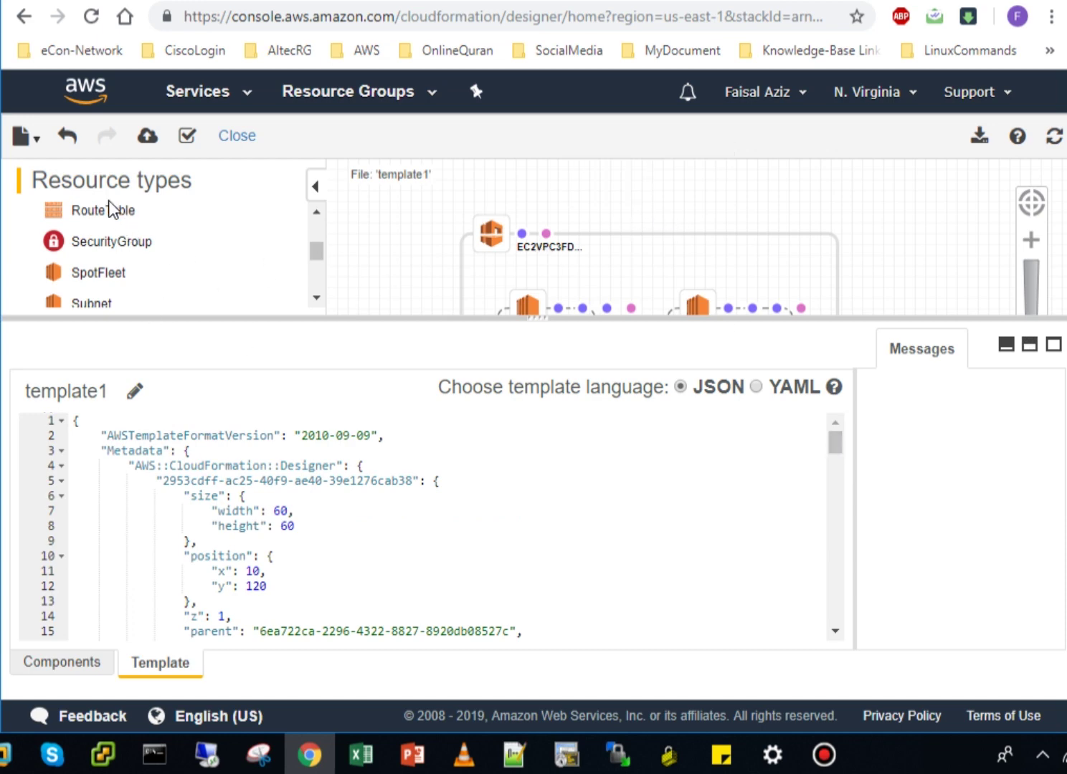
Add a RouteTable across the VPC's edge on the canvas and review its generated definition in the template code
drag(79, 209, 714, 258)
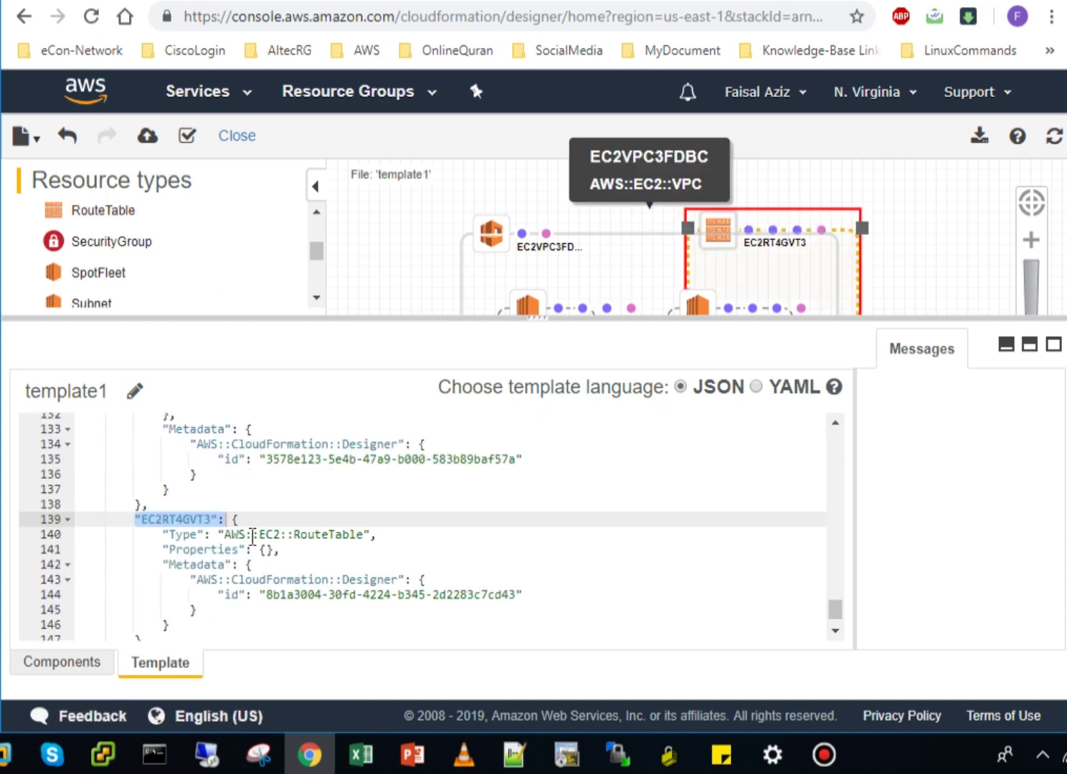
click(835, 630)
drag(835, 624, 826, 419)
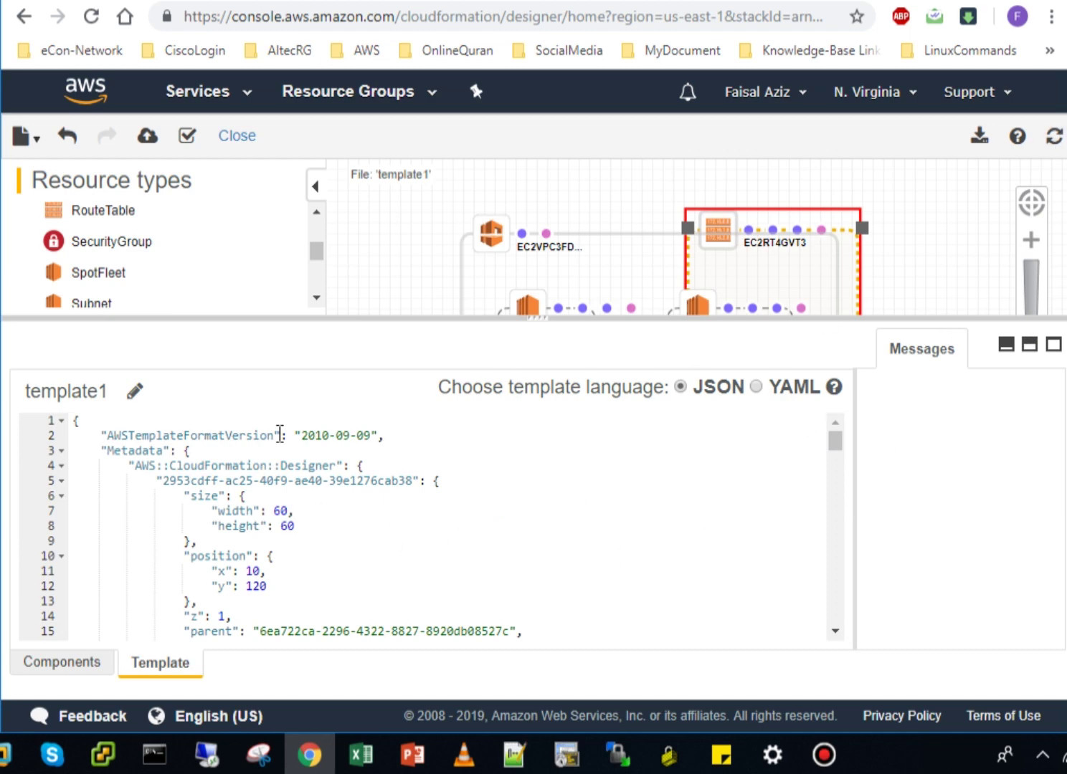
Close Designer and discard the unsaved template changes
click(187, 138)
click(244, 136)
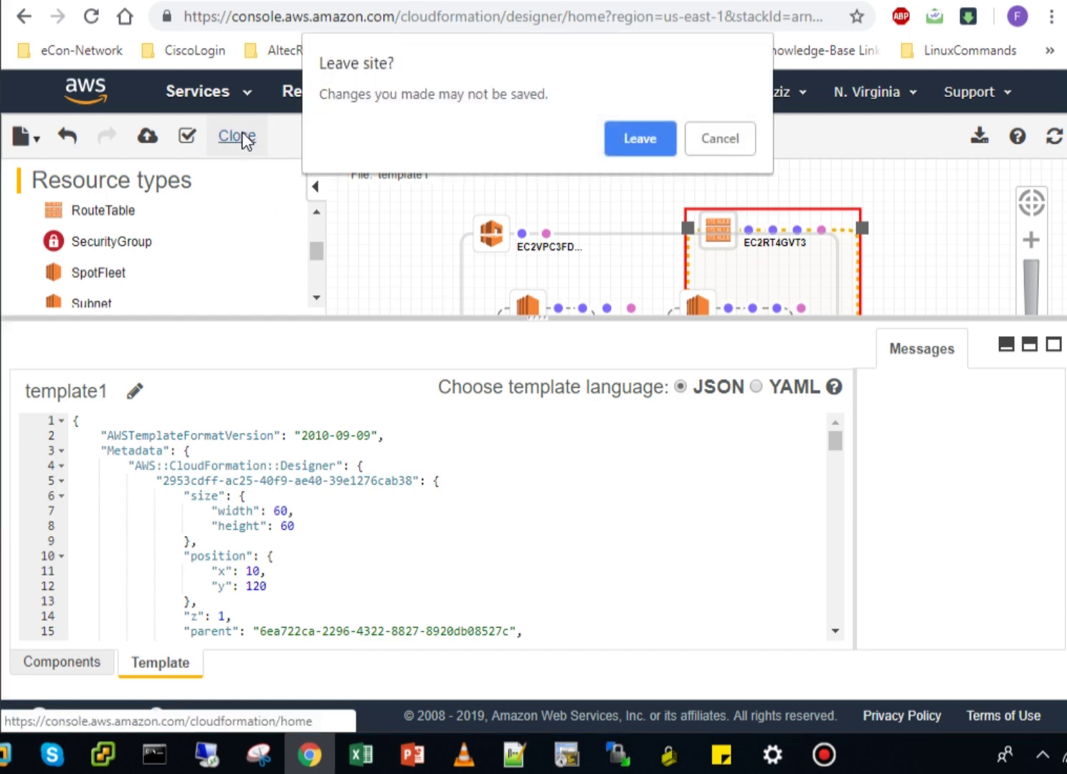
click(642, 138)
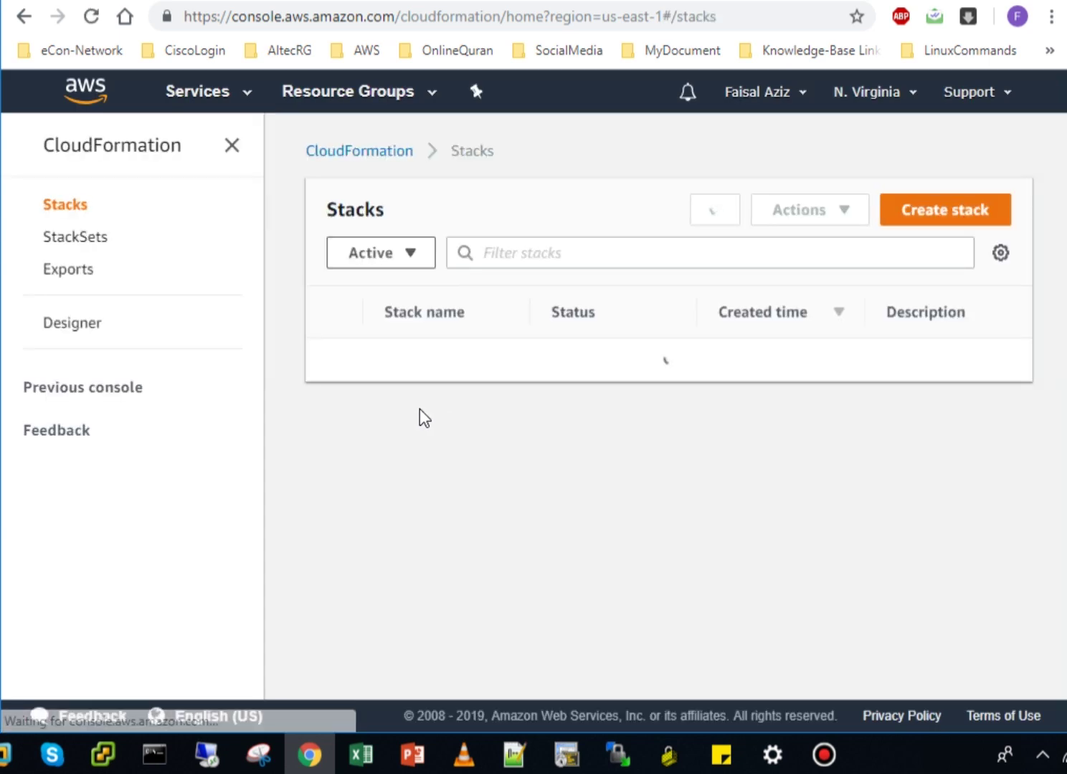
Delete the mystack2 stack and refresh the EC2 instances list to check the UITAEC2 instance's state
click(335, 361)
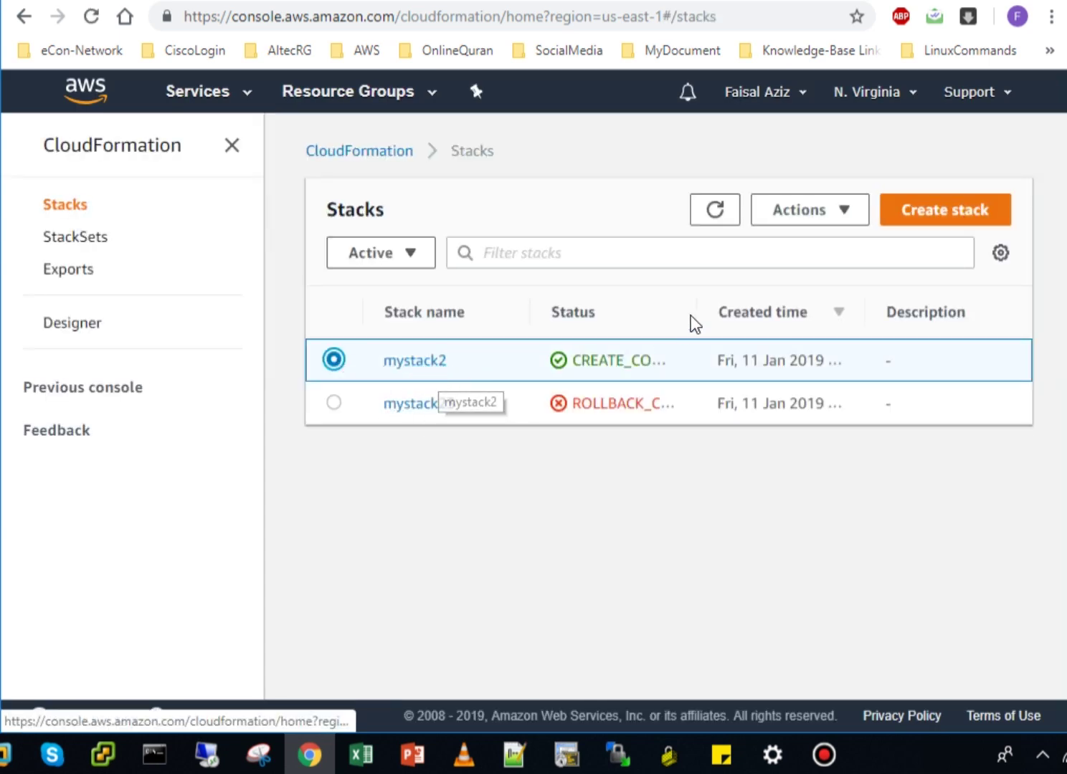
click(831, 215)
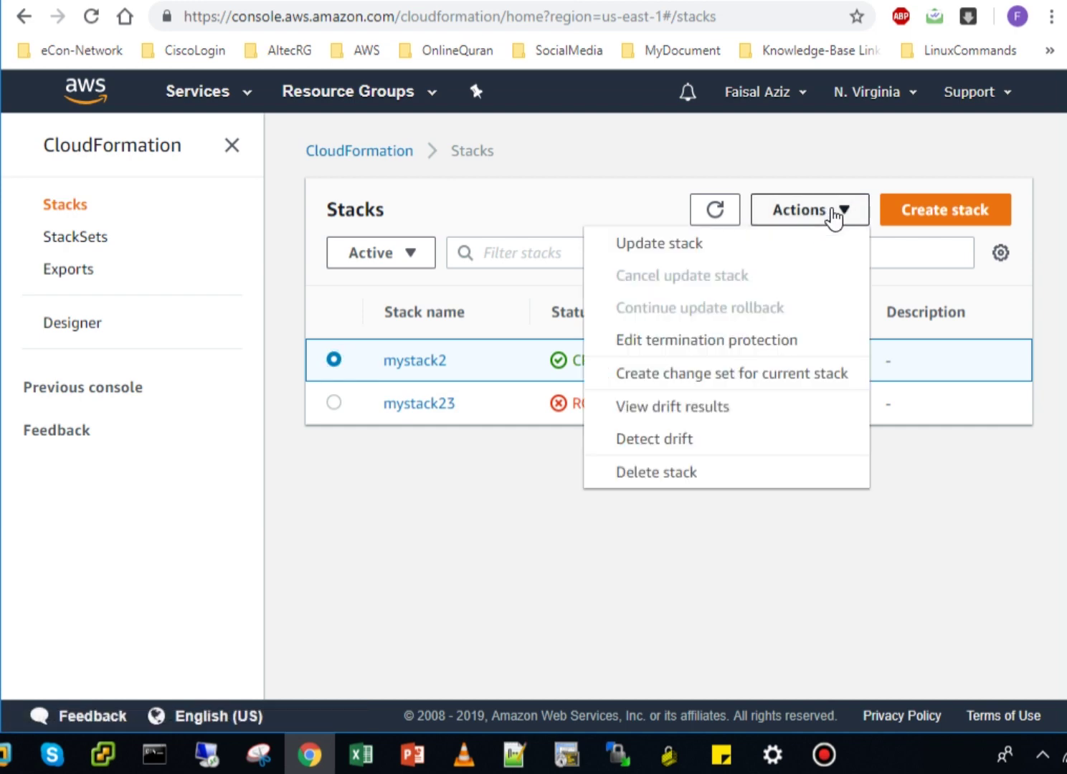
click(675, 472)
click(786, 536)
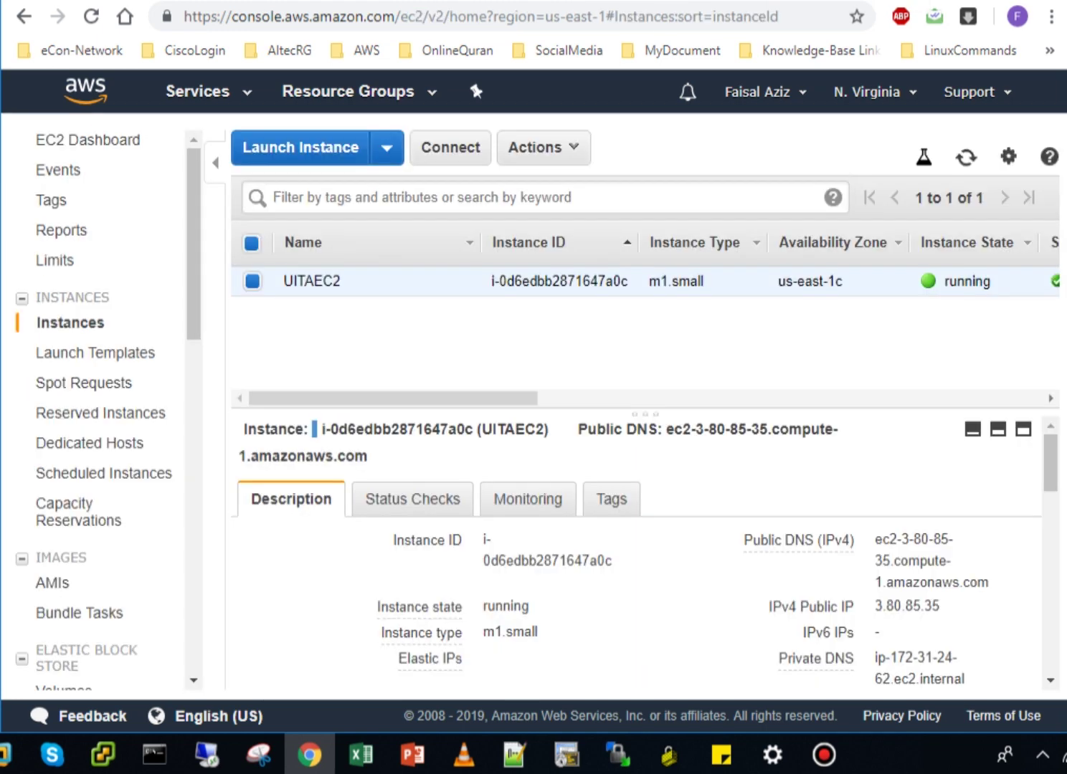
click(967, 159)
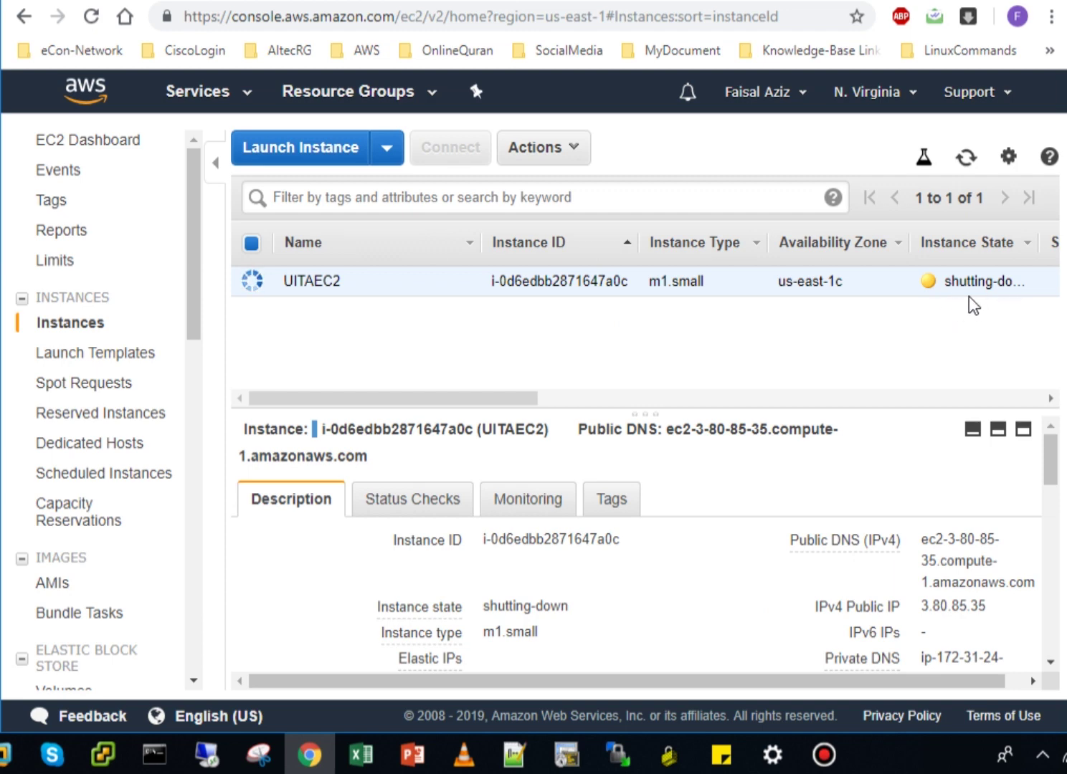
Switch to the PowerPoint presentation and advance through the slides to the closing Thanks slide
click(414, 753)
key(Down)
key(Down)
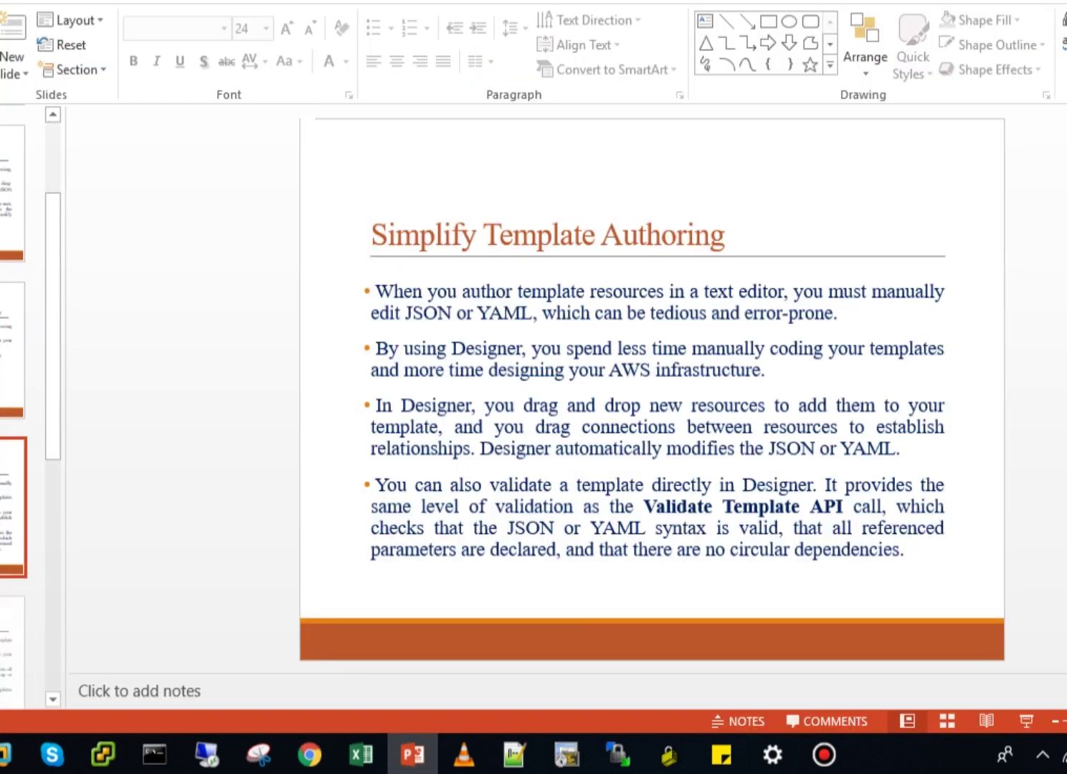
key(Down)
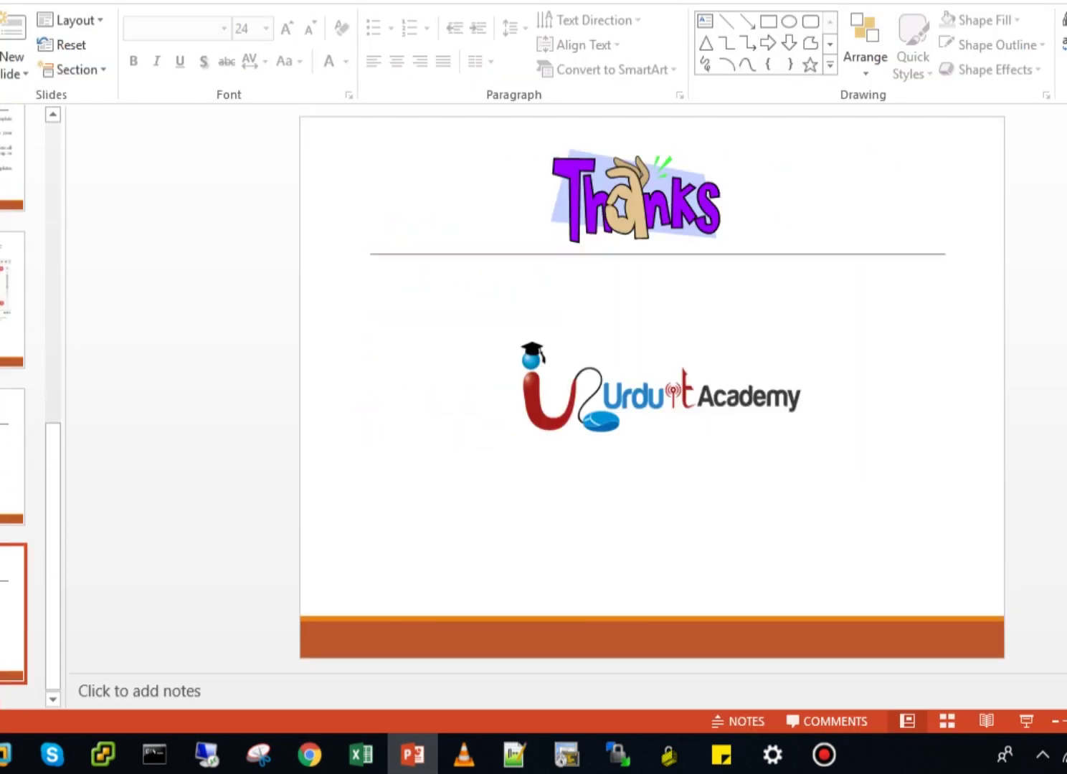